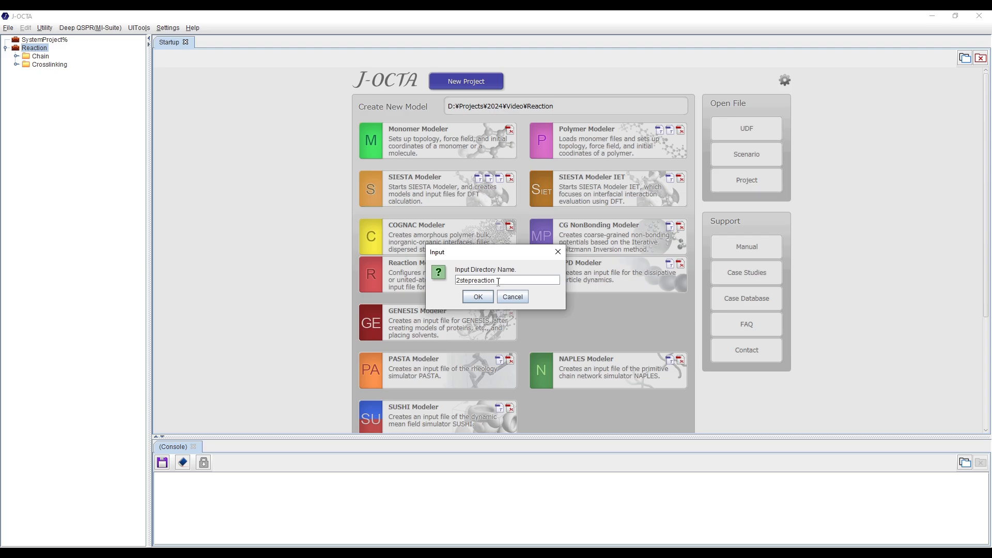
Step: Create the 2stepreaction directory in the Reaction project and start a new monomer model file named m1 in it
click(484, 297)
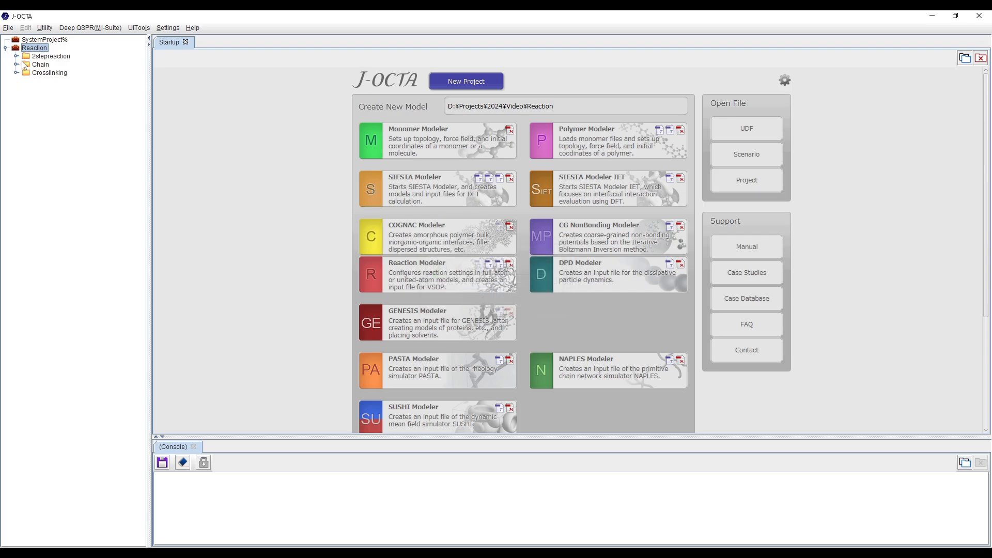
click(15, 56)
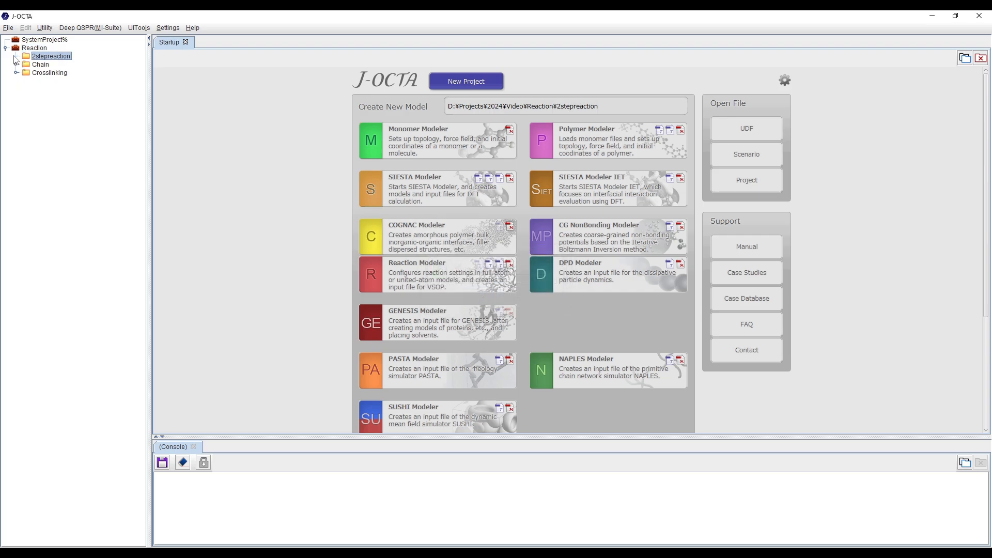
right_click(61, 55)
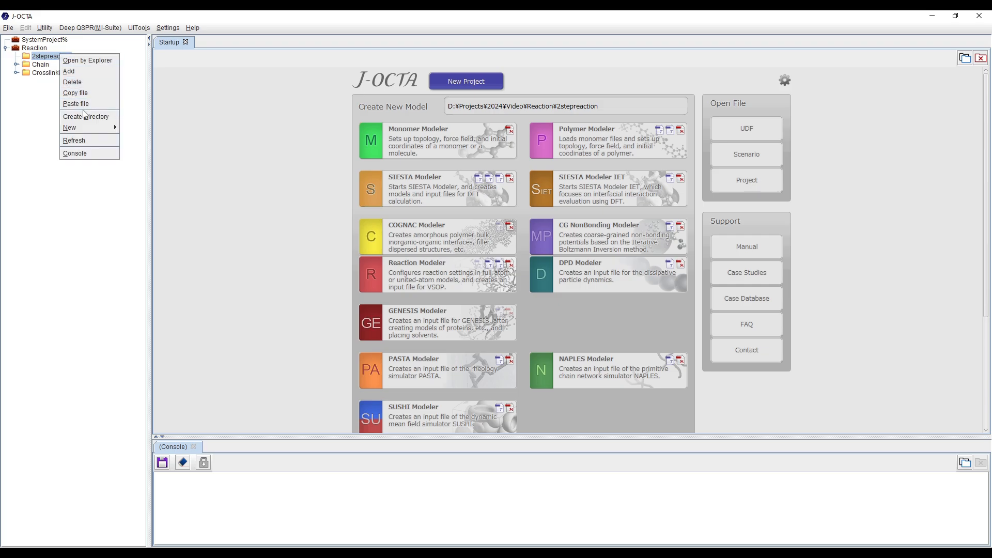
mouse_move(104, 130)
mouse_move(135, 127)
click(233, 131)
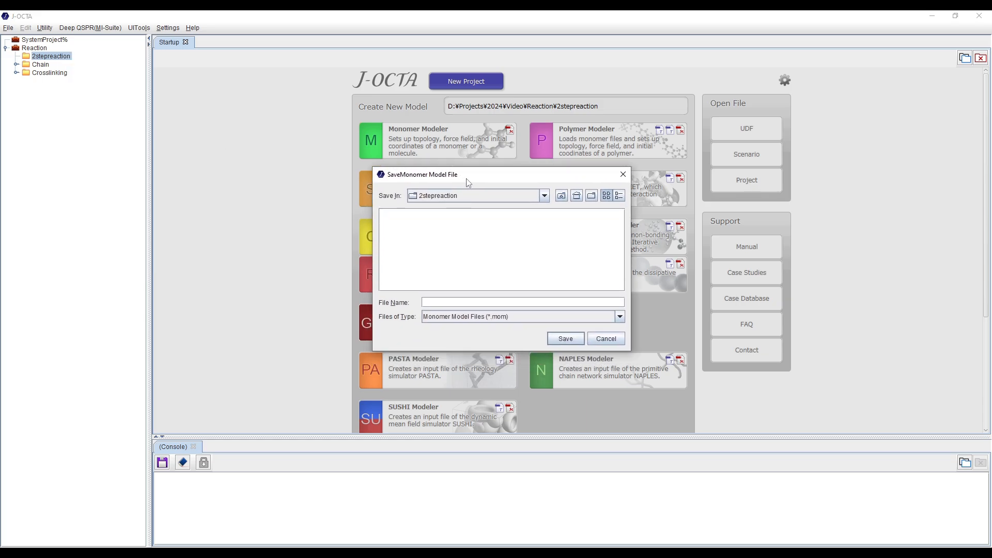
key(Return)
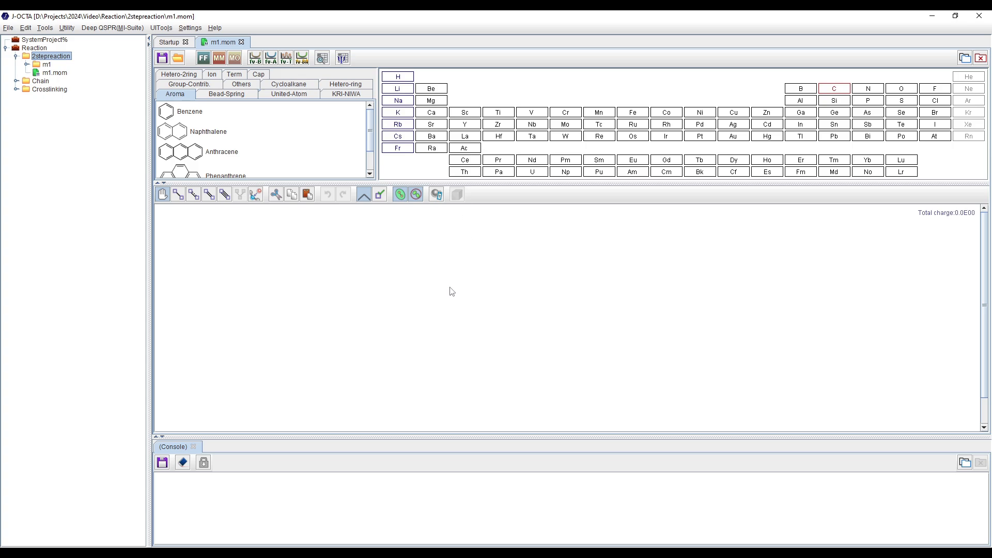
Step: Place a benzene ring on the m1 canvas and attach four single-bonded carbons, two on each side of the ring
click(206, 114)
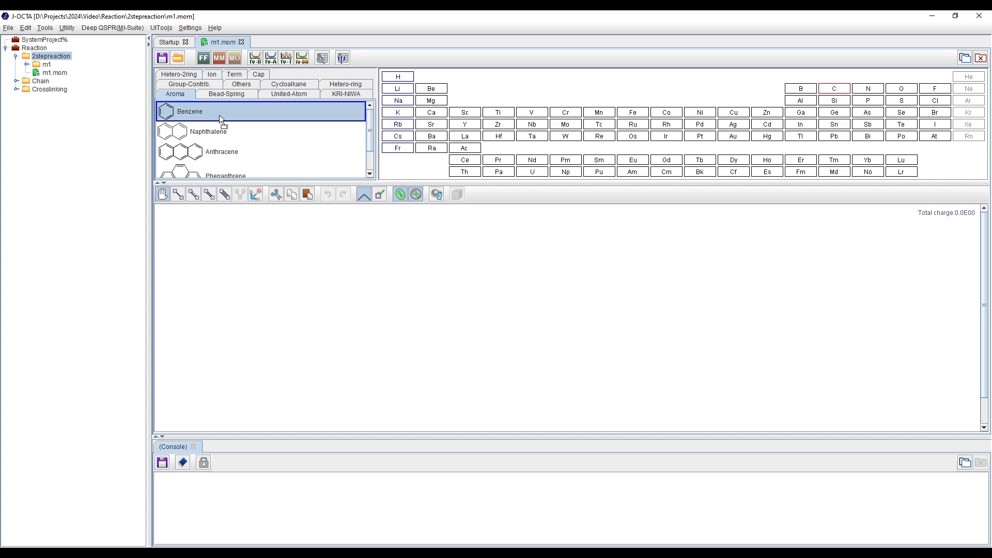
click(395, 307)
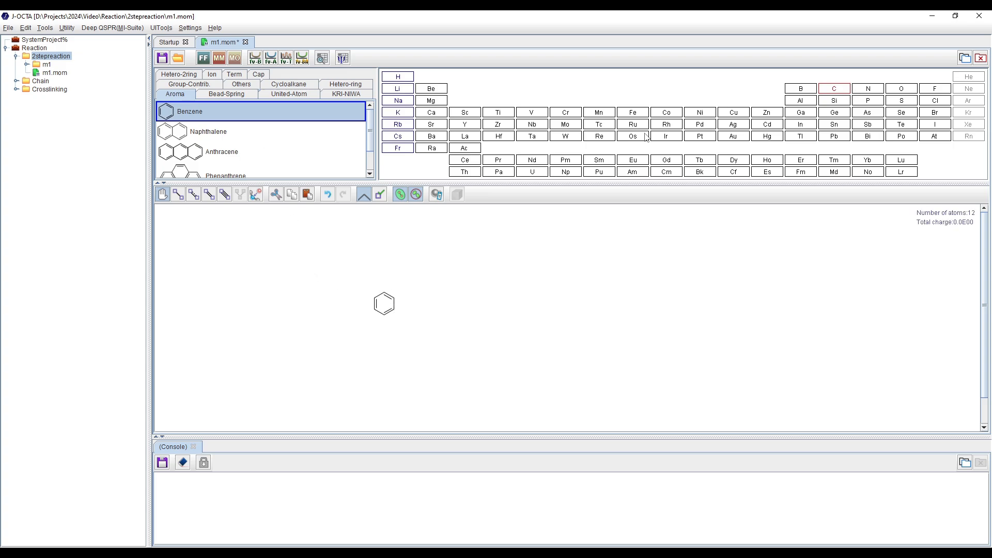
click(177, 194)
mouse_move(396, 299)
mouse_down()
mouse_move(410, 292)
mouse_move(419, 328)
mouse_move(355, 285)
mouse_move(356, 319)
mouse_move(428, 330)
mouse_up()
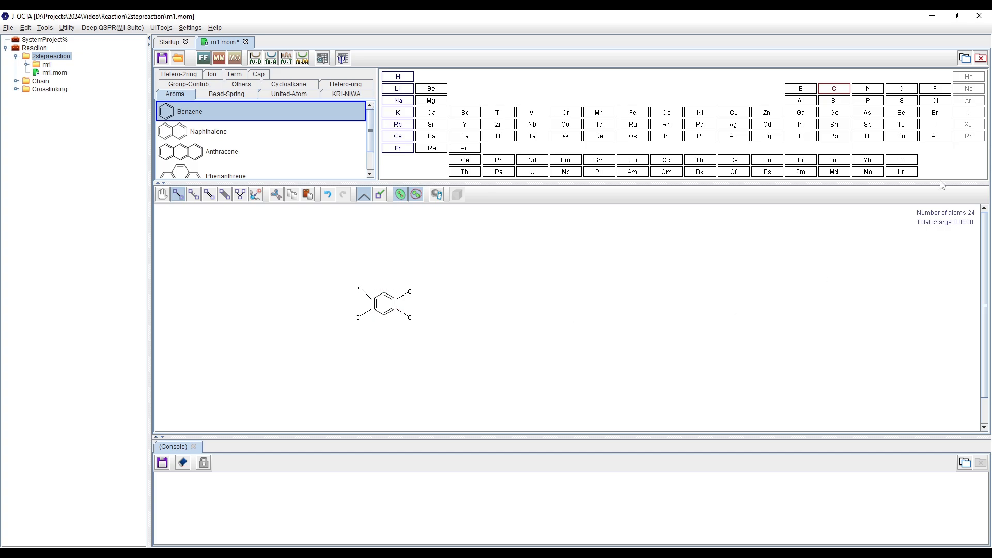
Step: Attach a double-bonded oxygen to each of the four carbons around the benzene ring
click(901, 90)
click(209, 195)
click(410, 291)
drag(409, 277, 359, 272)
mouse_move(360, 320)
mouse_down()
mouse_move(359, 336)
mouse_move(412, 347)
mouse_move(410, 333)
mouse_up()
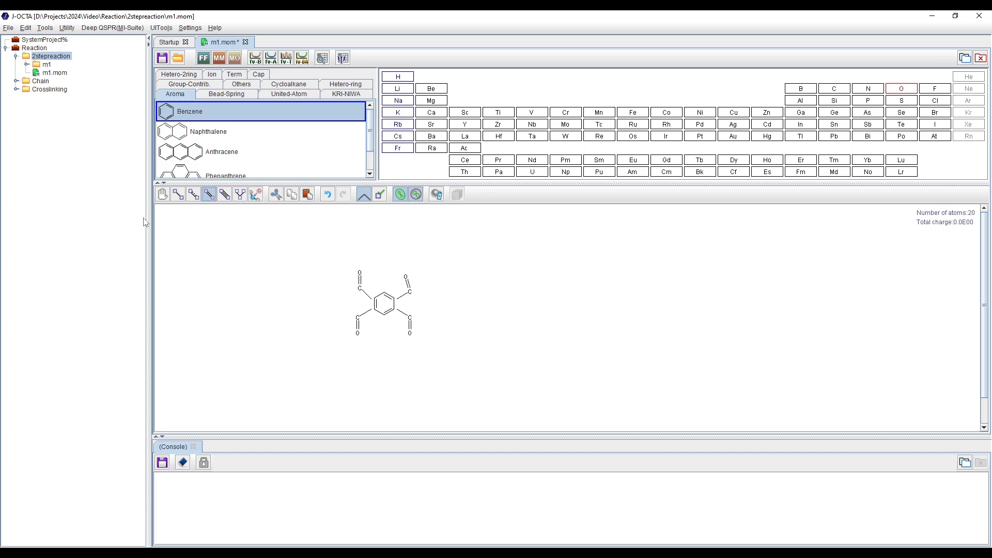
Step: Bridge the carbon pair on each side of the ring with a single-bonded oxygen to close two anhydride rings, and save m1
click(178, 194)
mouse_move(410, 291)
mouse_down()
mouse_move(434, 310)
mouse_move(410, 317)
mouse_up()
drag(360, 288, 358, 318)
click(162, 193)
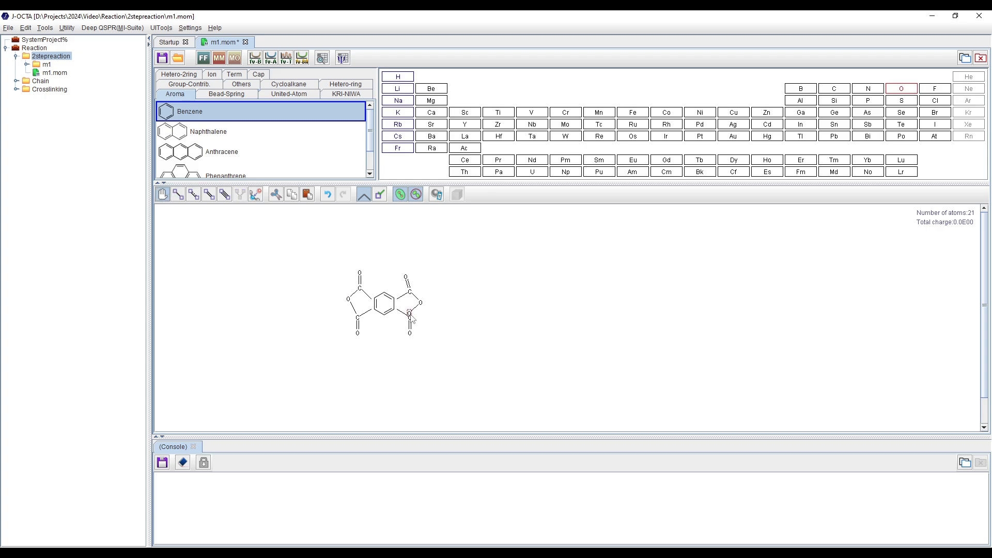
mouse_move(420, 302)
mouse_down()
mouse_move(402, 321)
mouse_move(432, 314)
mouse_up()
click(177, 193)
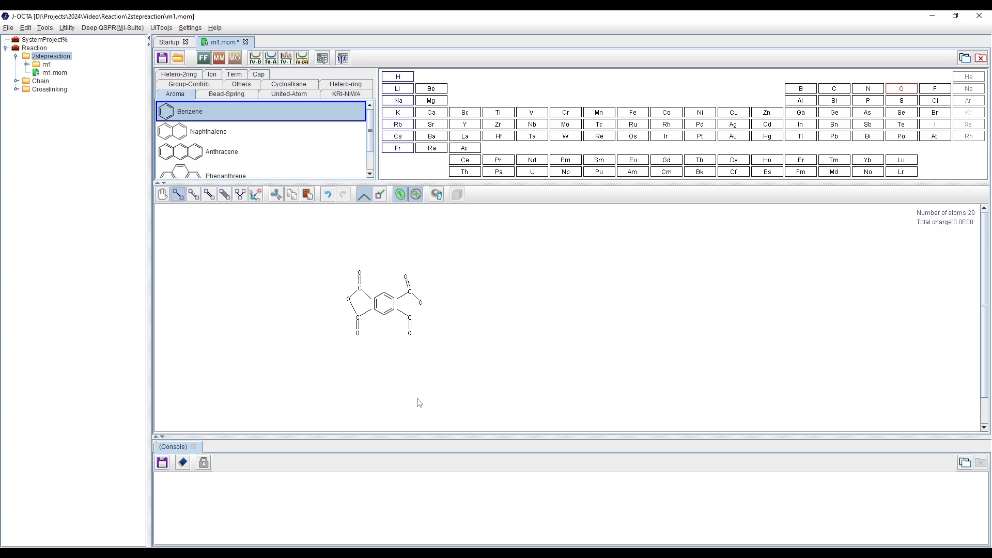
drag(420, 302, 410, 317)
click(163, 58)
Step: Assign the DREIDING force field to m1 and save the assignment
click(203, 58)
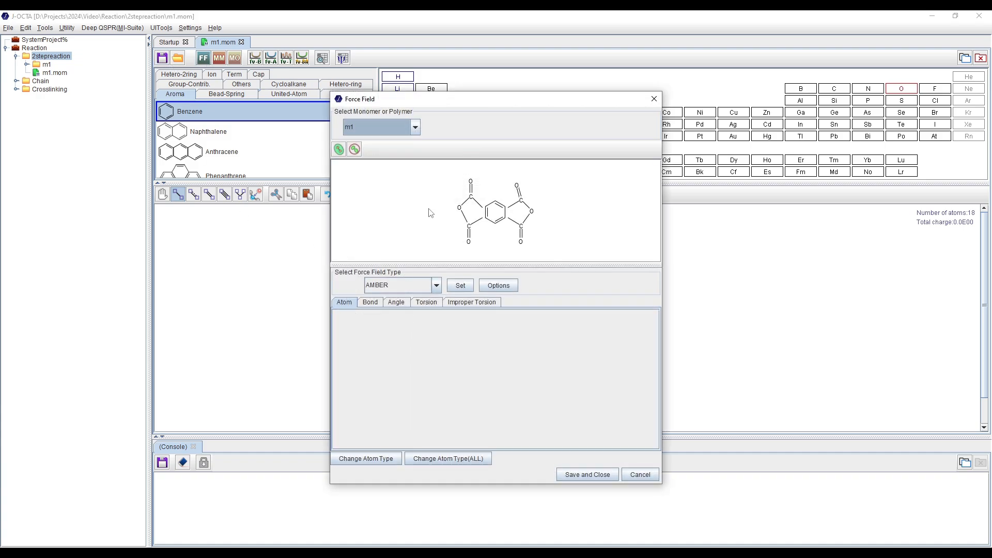
click(437, 285)
click(397, 333)
click(460, 285)
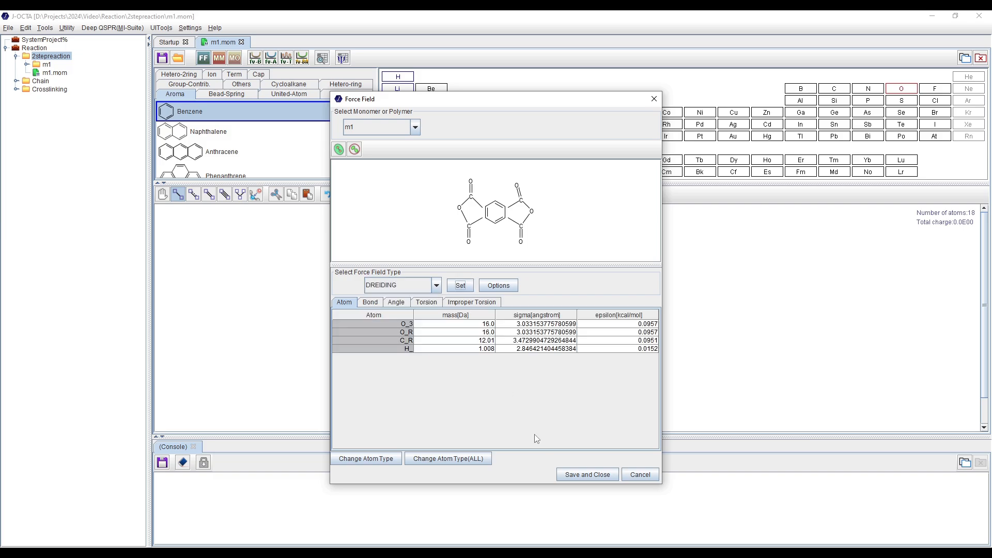
click(587, 474)
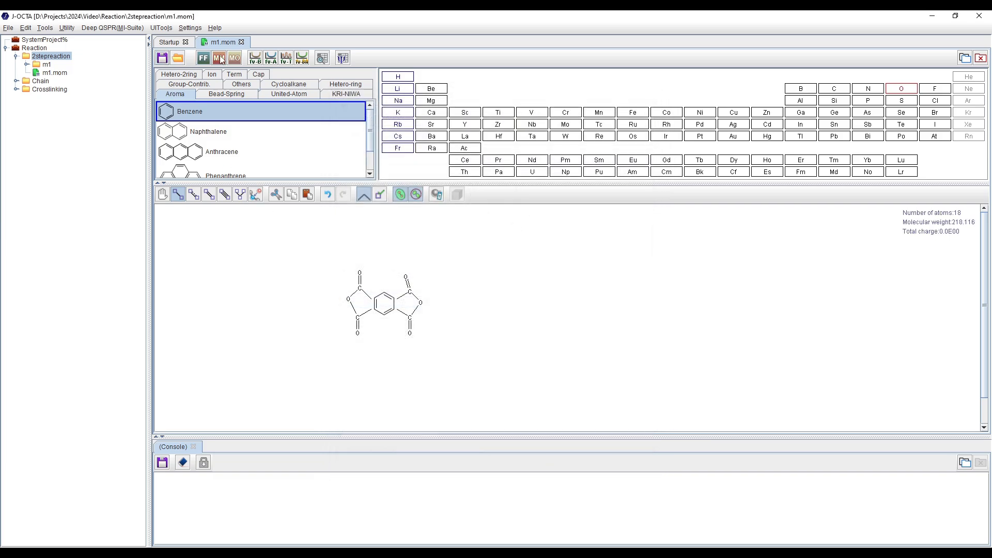
Step: Run the molecular mechanics calculation on m1 with COGNAC(Local) to generate its 3D structure
click(220, 59)
click(354, 175)
drag(440, 127, 447, 107)
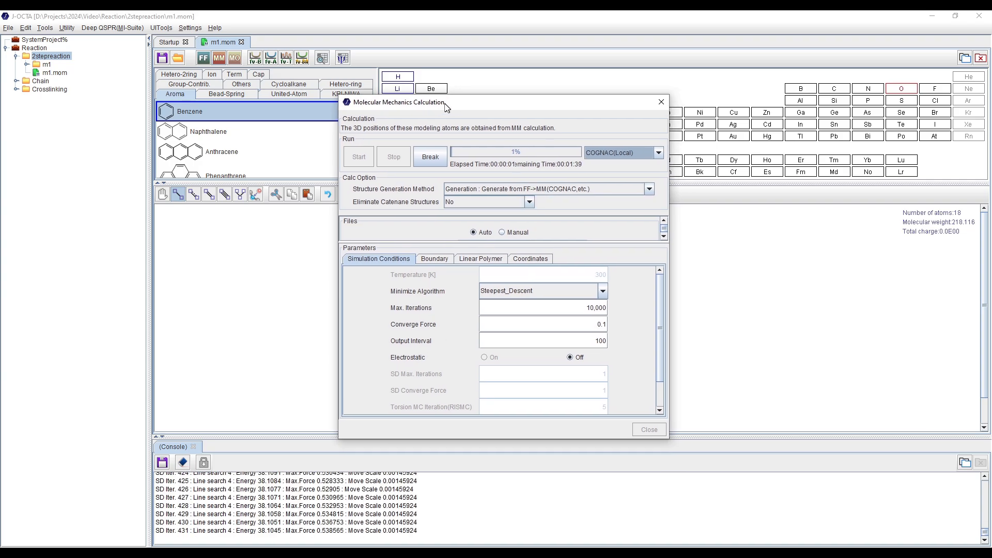
click(502, 284)
click(648, 429)
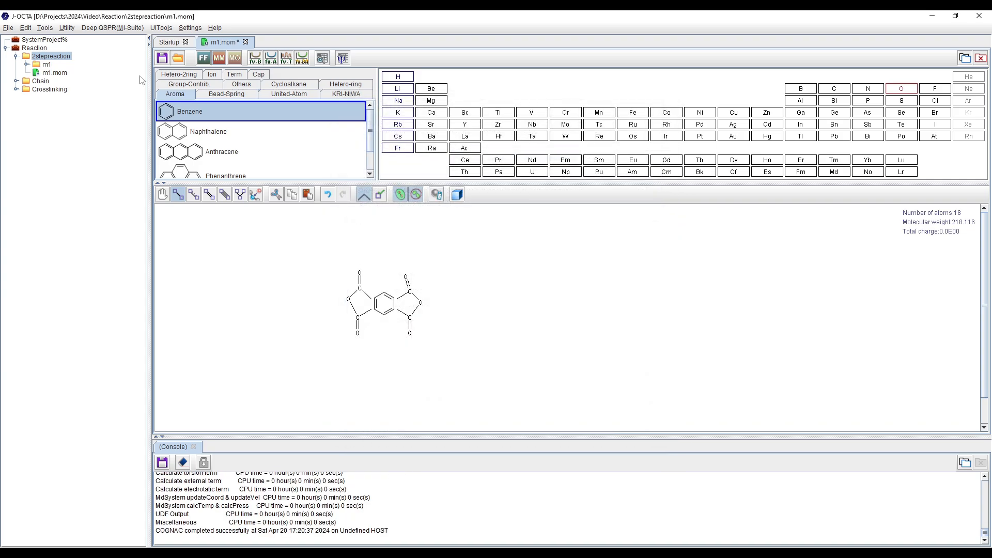
Step: Run the MOSEMI molecular orbital calculation on m1 and adjust the resulting charges to a total charge of 0
click(235, 59)
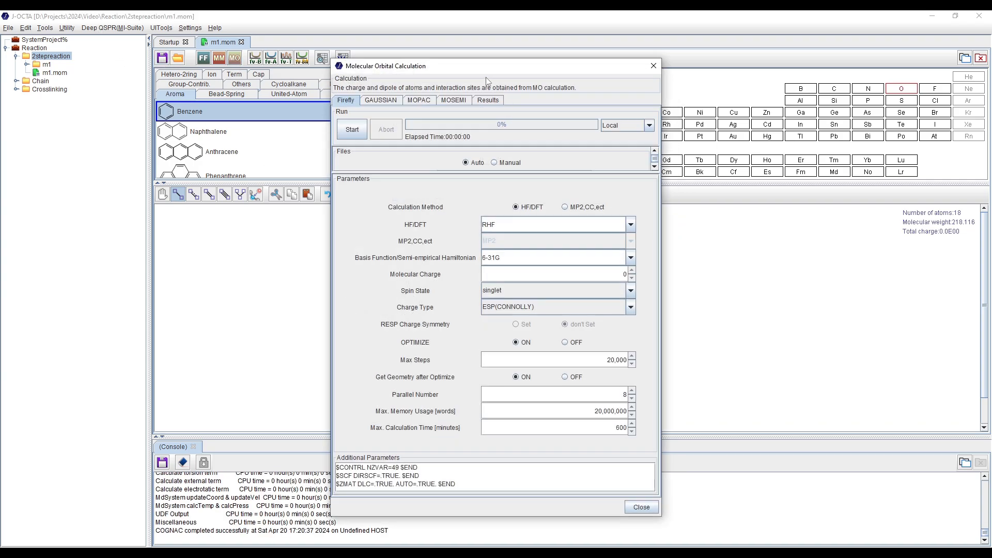
click(457, 93)
click(356, 123)
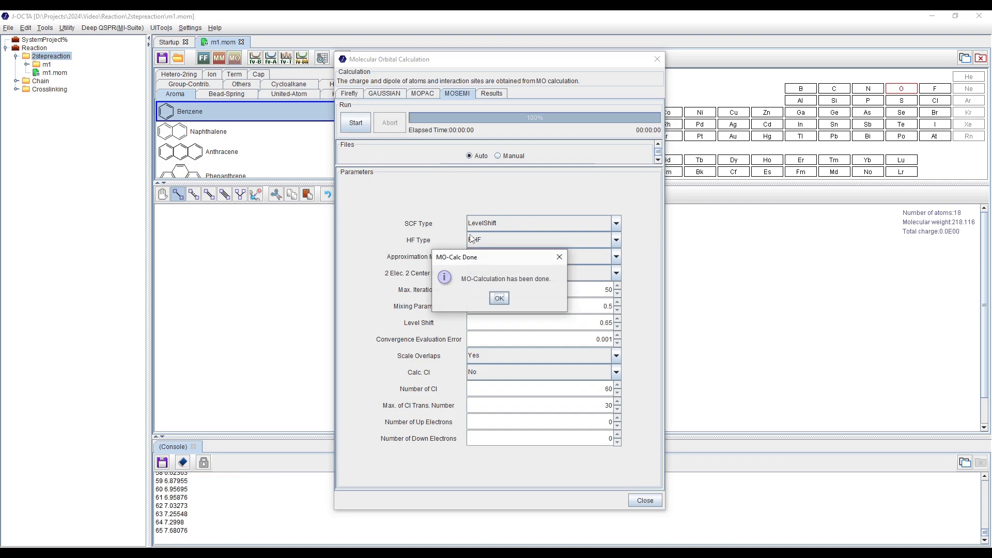
click(503, 293)
click(498, 96)
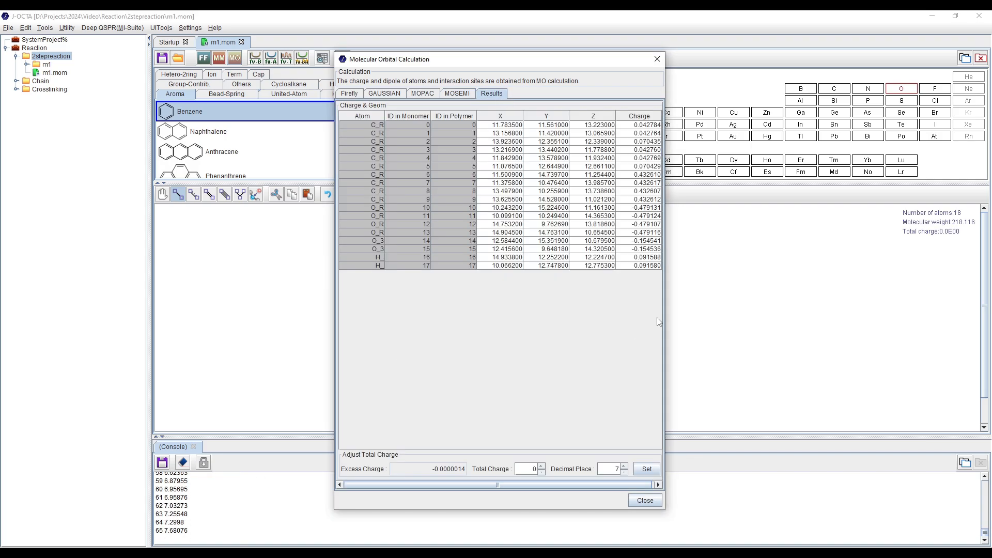
click(643, 468)
click(645, 500)
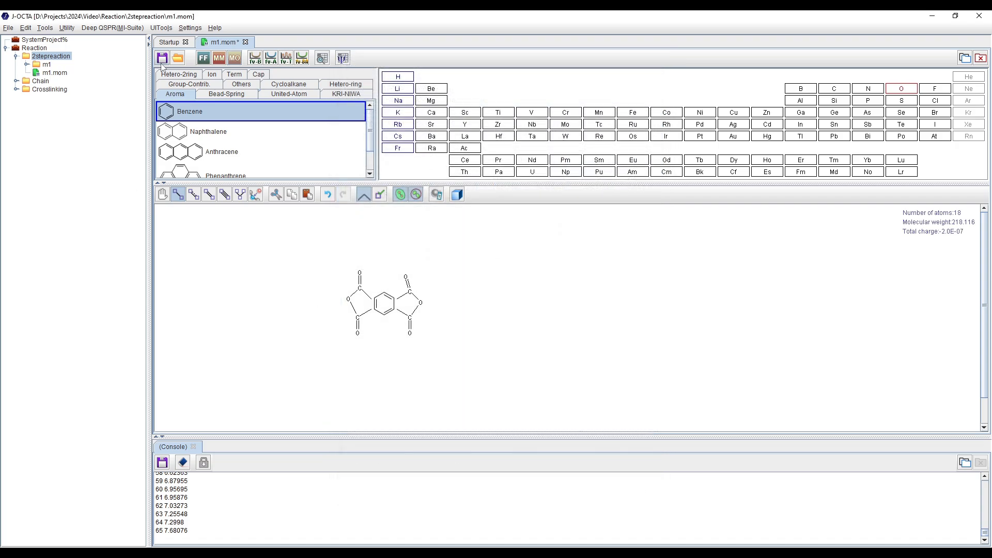
Step: Close m1 and create a new monomer model file named m2 in the 2stepreaction directory
click(241, 42)
click(50, 57)
right_click(50, 57)
mouse_move(76, 129)
mouse_move(168, 128)
click(202, 139)
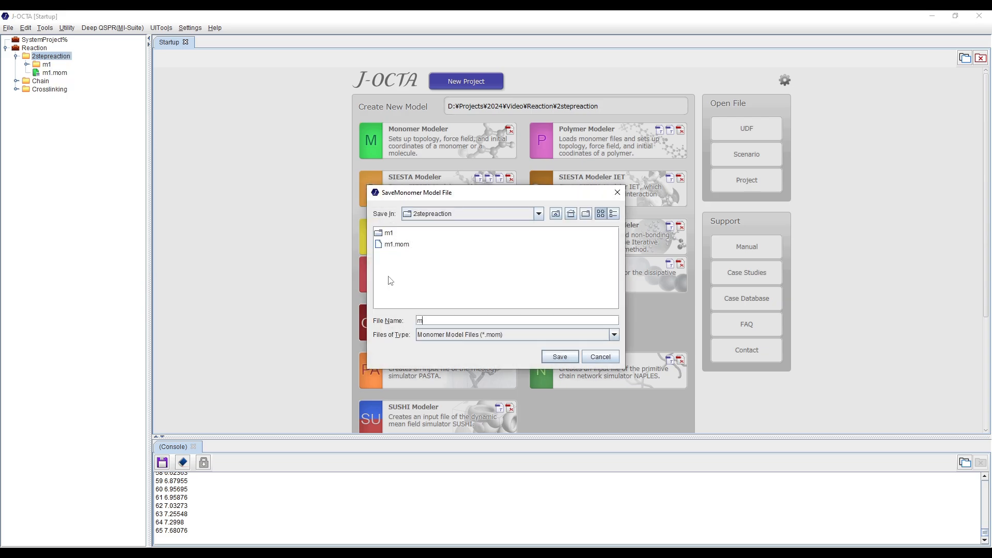
key(Return)
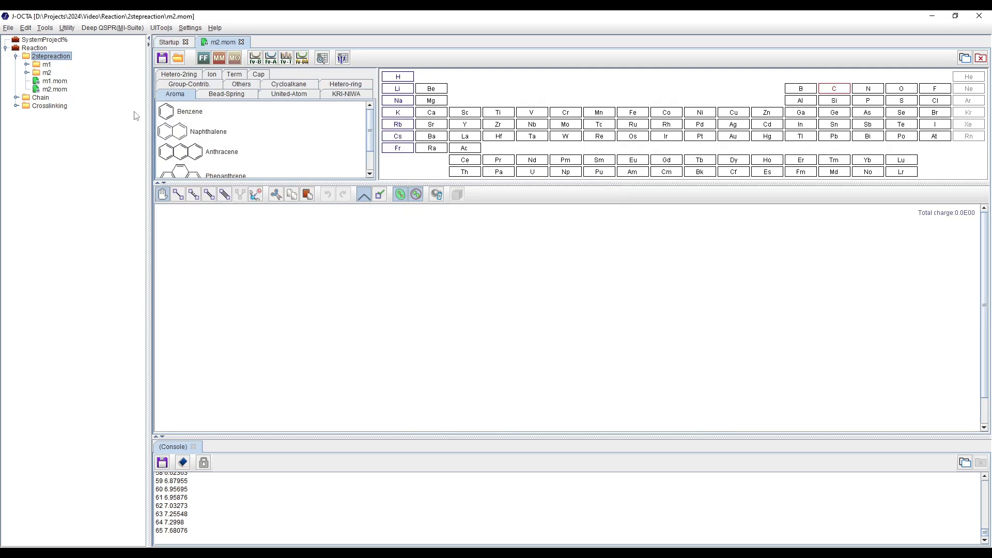
Step: Place two benzene rings side by side in m2 with a nitrogen atom at the outer side of each
click(179, 115)
click(350, 314)
click(426, 317)
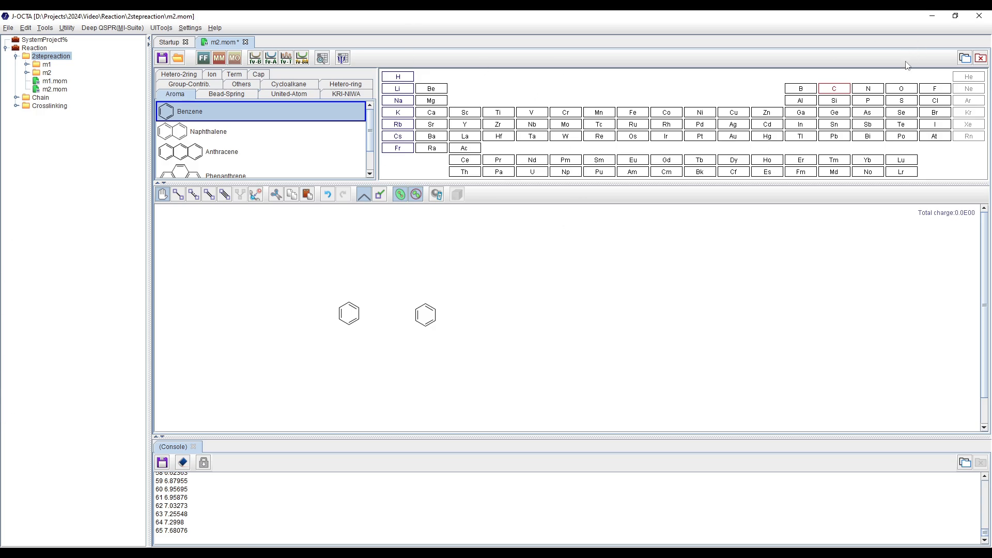
click(450, 328)
click(908, 90)
mouse_move(356, 313)
mouse_down()
mouse_move(364, 320)
mouse_move(379, 310)
mouse_move(358, 317)
mouse_up()
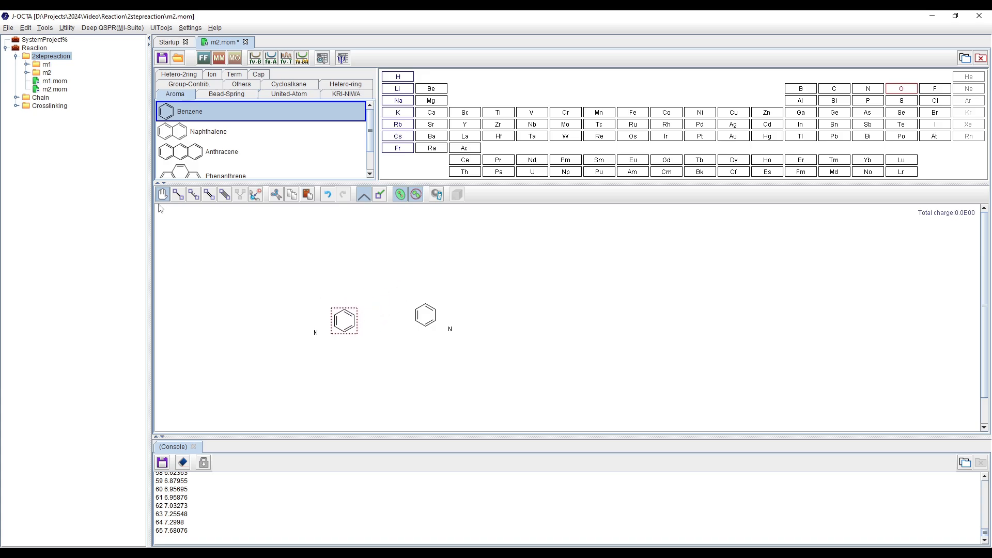
Step: Link the two benzene rings through a single-bonded oxygen and bond each nitrogen to its neighbouring ring
click(178, 194)
drag(355, 315, 417, 313)
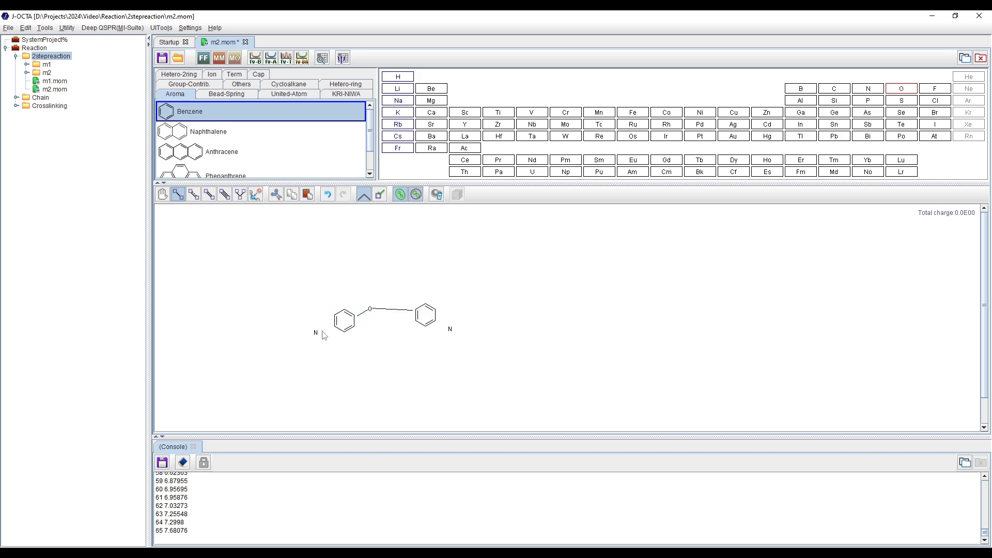
drag(336, 329, 316, 332)
drag(436, 321, 449, 330)
Step: Attach hydrogens to the four free positions of each ring and two to each nitrogen, and save m2
click(406, 78)
drag(344, 310, 344, 293)
drag(344, 336, 343, 361)
drag(334, 314, 321, 301)
drag(357, 328, 376, 355)
mouse_move(425, 303)
mouse_down()
mouse_move(426, 284)
mouse_move(445, 299)
mouse_move(426, 357)
mouse_up()
mouse_move(414, 321)
mouse_down()
mouse_move(403, 335)
mouse_move(474, 326)
mouse_move(453, 339)
mouse_move(456, 360)
mouse_up()
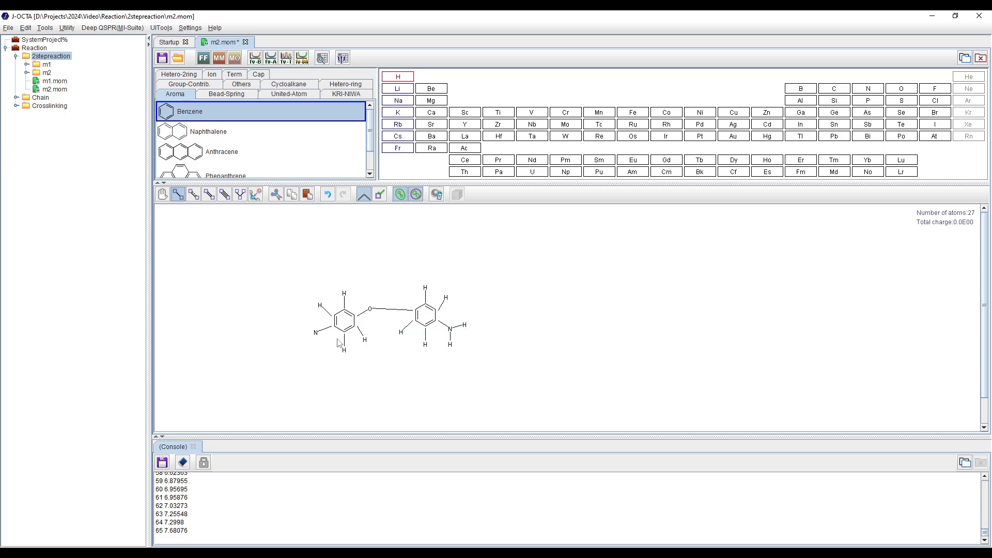
drag(316, 332, 295, 329)
click(163, 58)
Step: Assign the DREIDING force field to m2 and save the monomer
click(203, 57)
click(436, 285)
click(401, 336)
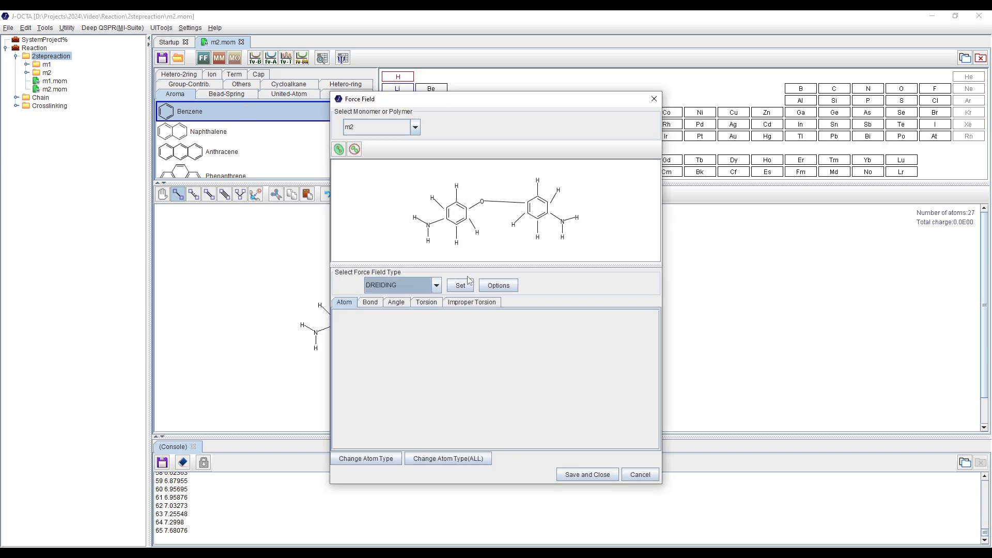
click(464, 288)
click(587, 474)
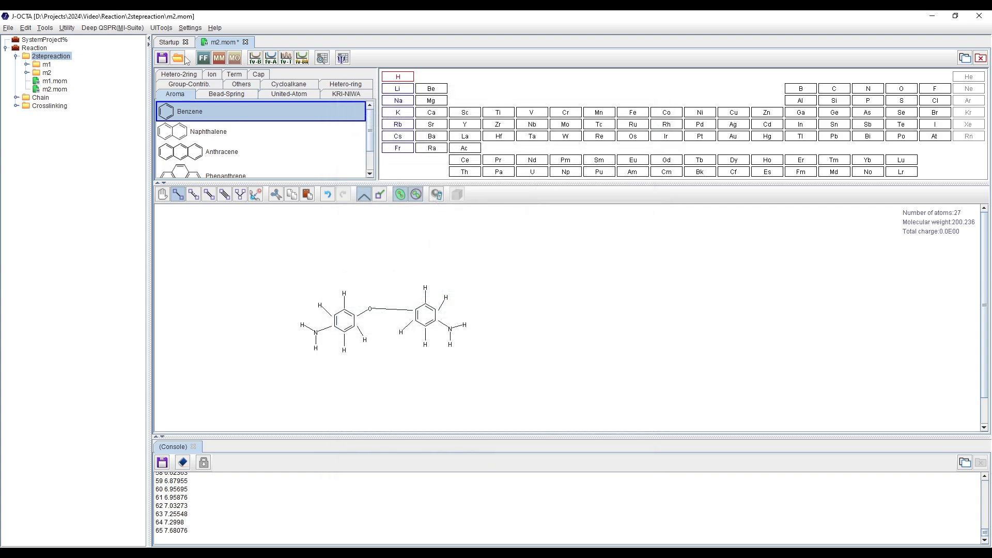
click(162, 58)
Step: Run the molecular mechanics calculation on m2 with COGNAC(Local) and save the monomer
click(219, 58)
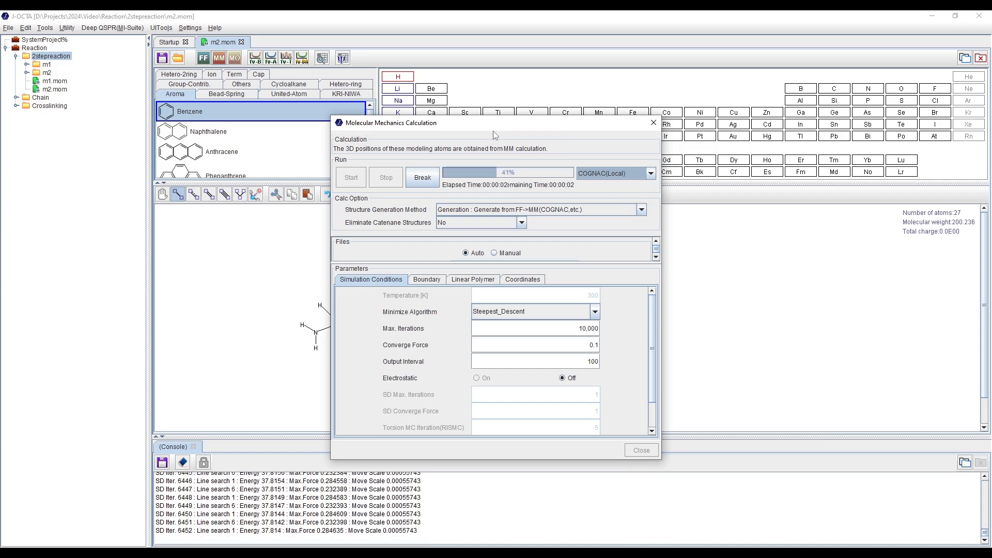
click(495, 304)
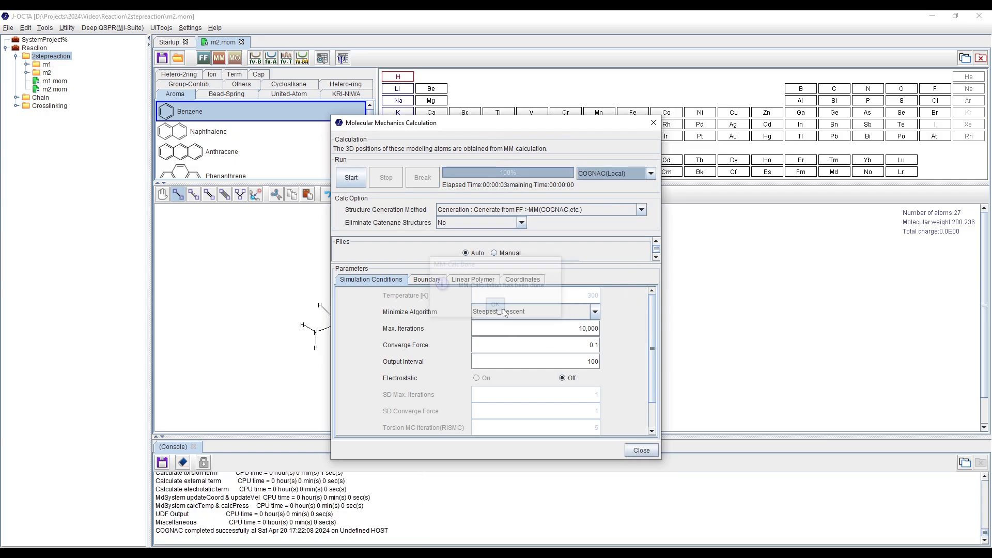
click(650, 453)
click(162, 58)
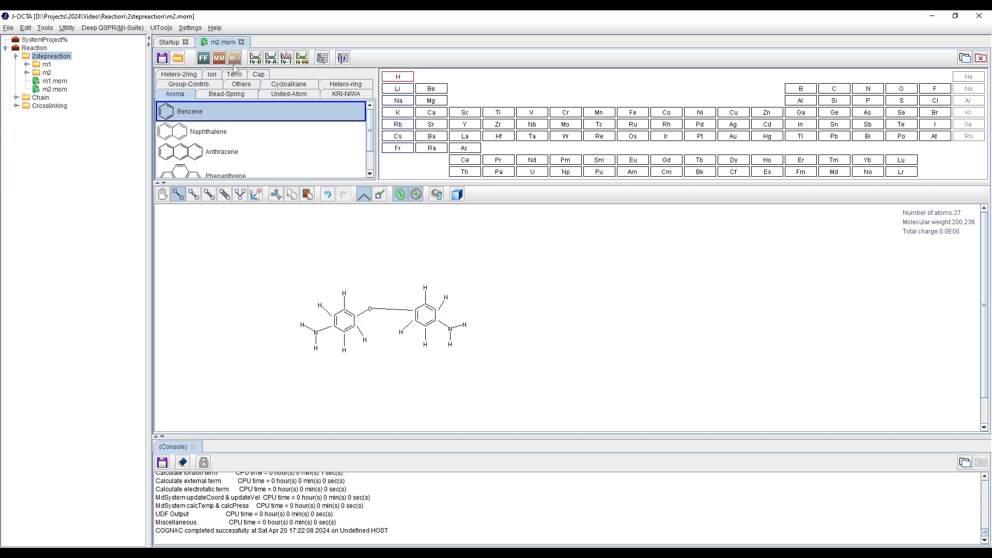
Step: Run the MOSEMI molecular orbital calculation on m2, apply the total charge adjustment, and close the monomer
click(235, 57)
click(362, 132)
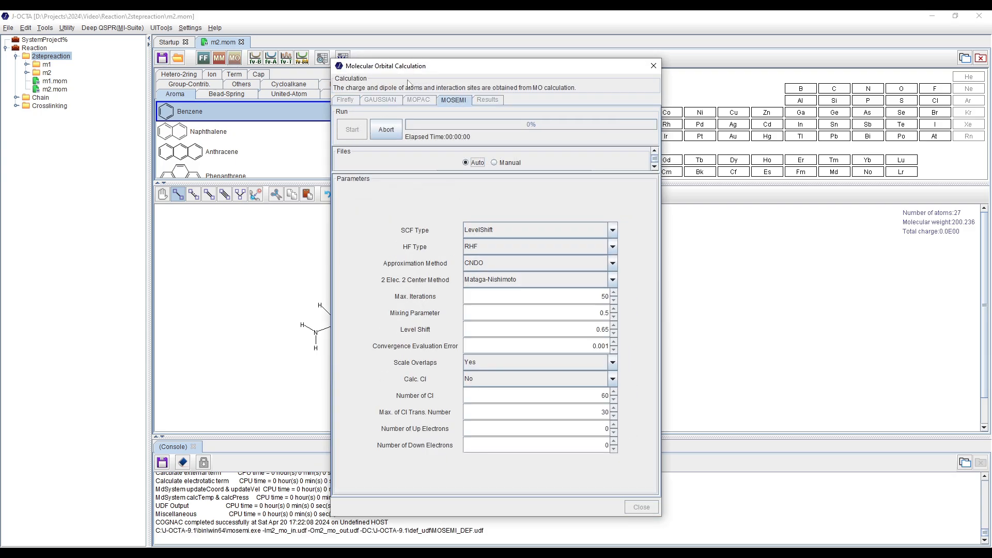
click(495, 304)
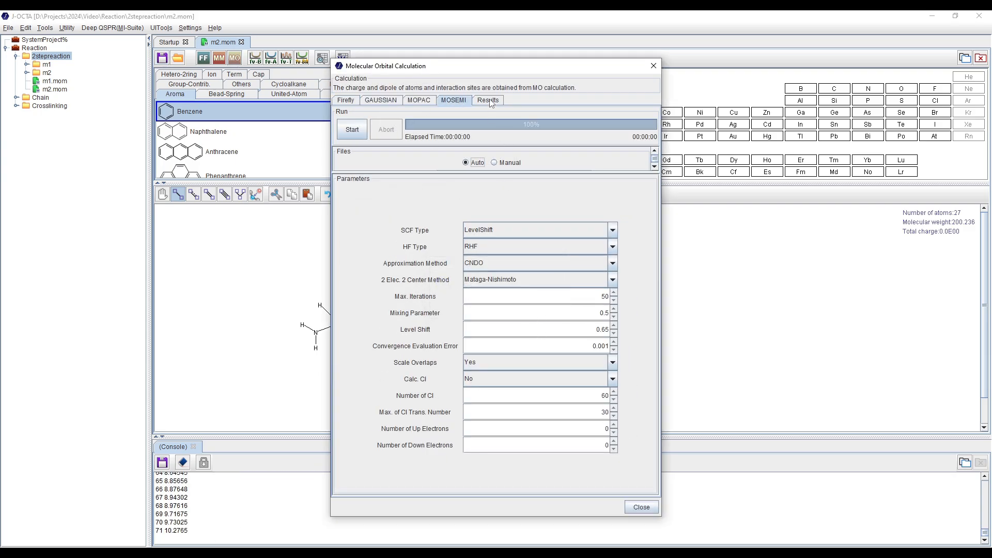
click(641, 476)
click(641, 507)
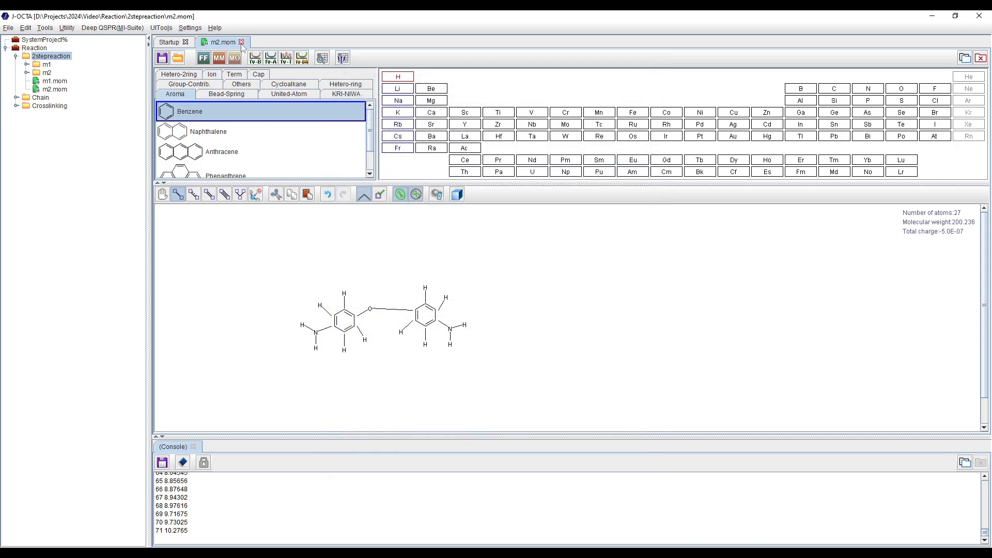
click(245, 42)
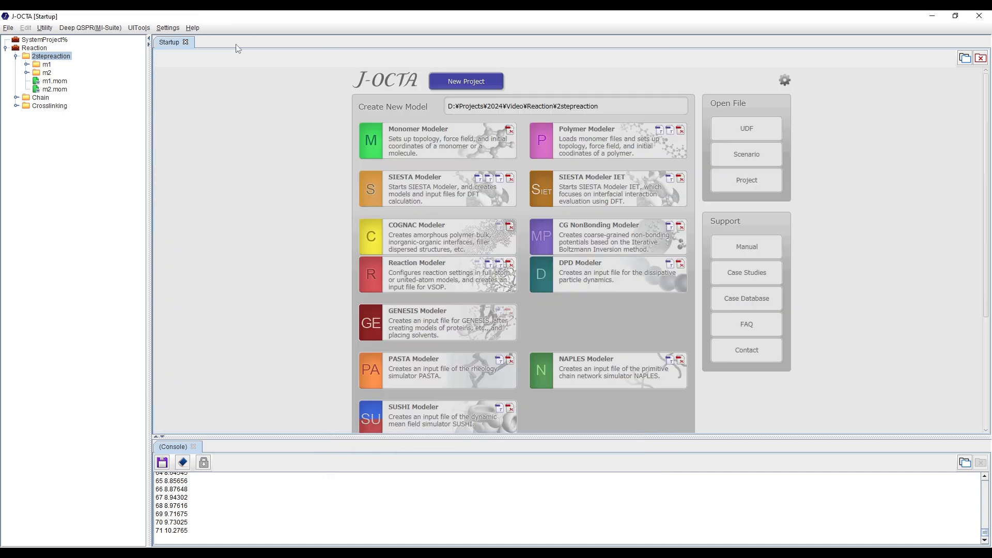
Step: Open monomers m1 and m2 and inspect the three-dimensional structure of m2 from different angles
double_click(55, 81)
click(55, 90)
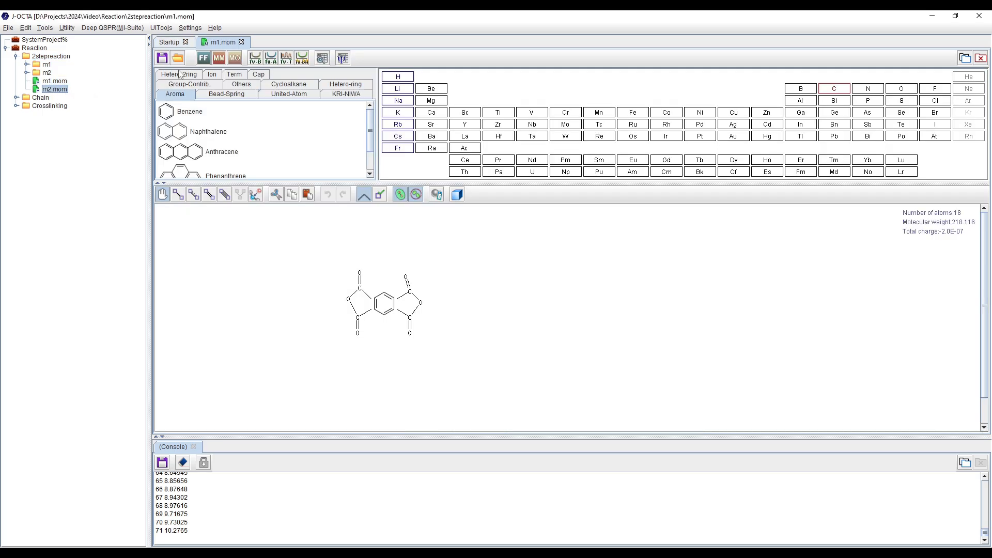
double_click(54, 90)
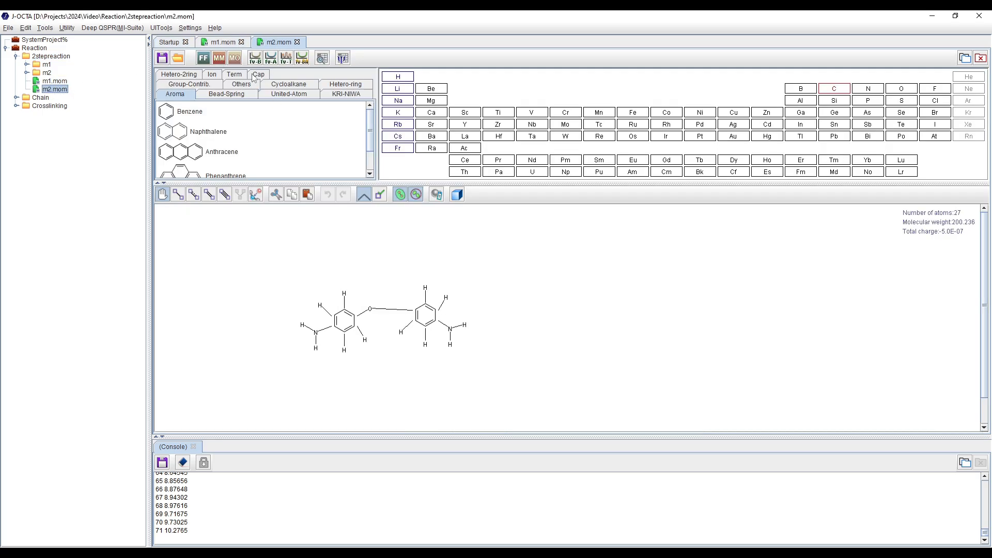
click(457, 194)
drag(659, 255, 594, 229)
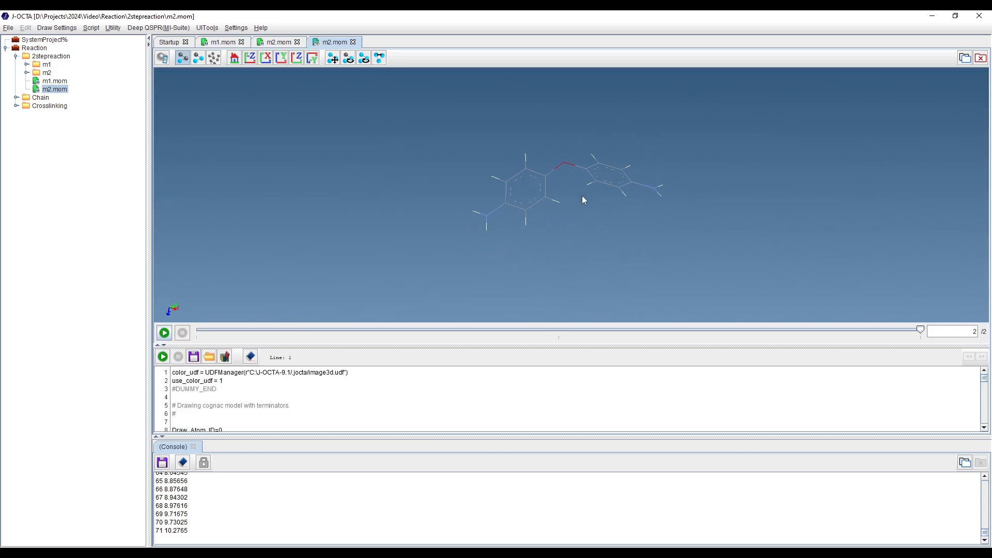
Step: Inspect the three-dimensional structure of m1 from different angles, and close all open monomer views
click(279, 44)
click(227, 46)
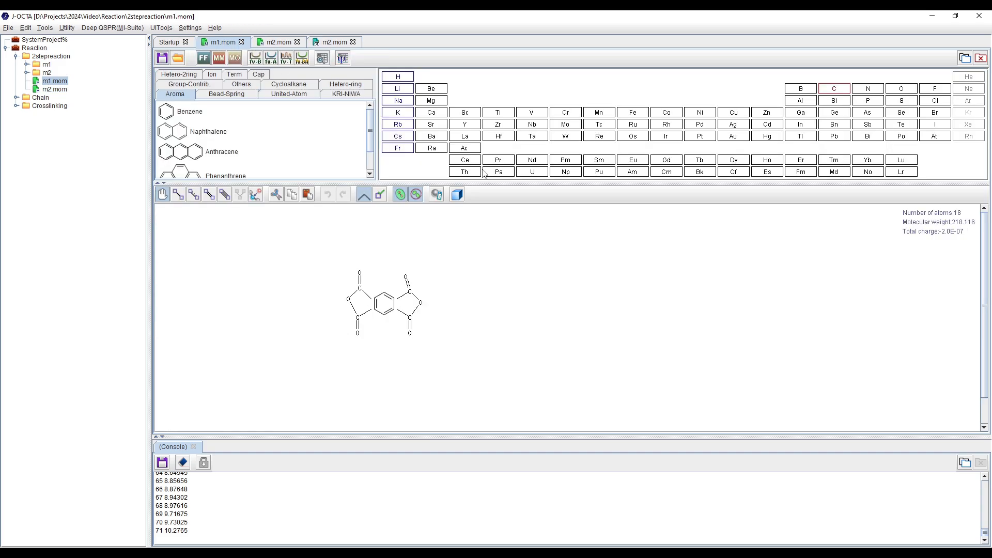
click(457, 194)
drag(598, 282, 502, 206)
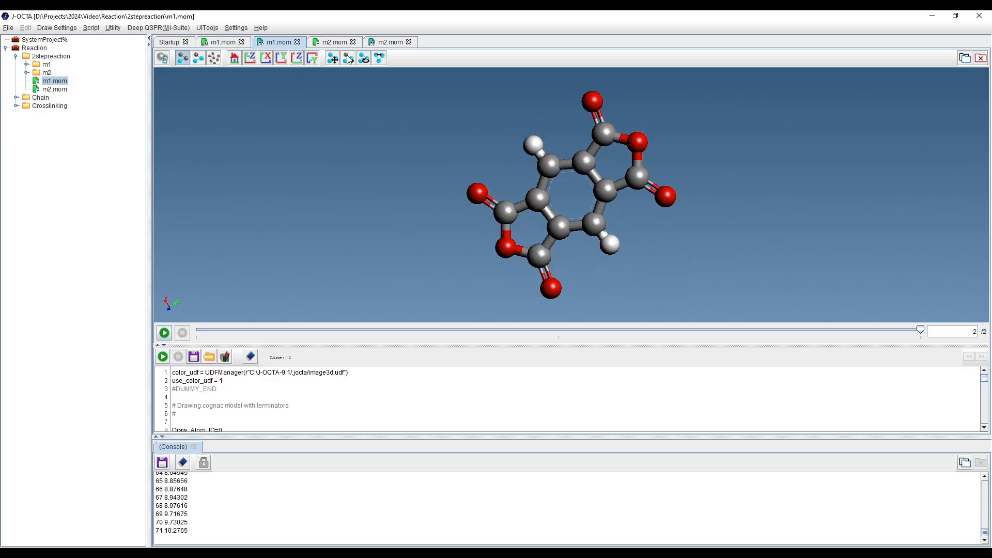
click(298, 43)
click(298, 43)
click(297, 42)
click(241, 42)
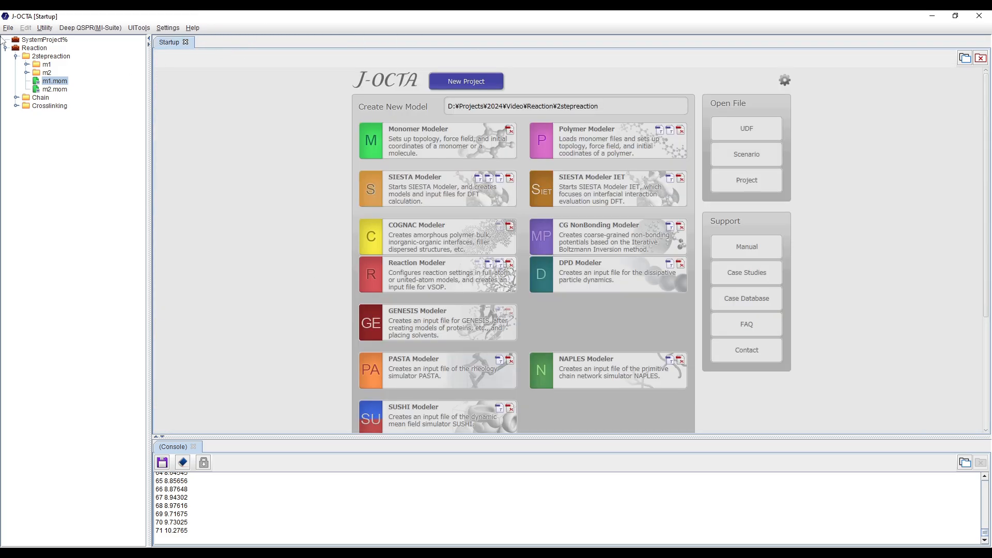
Step: Create a new monomer model named m3 in the 2stepreaction folder
click(51, 57)
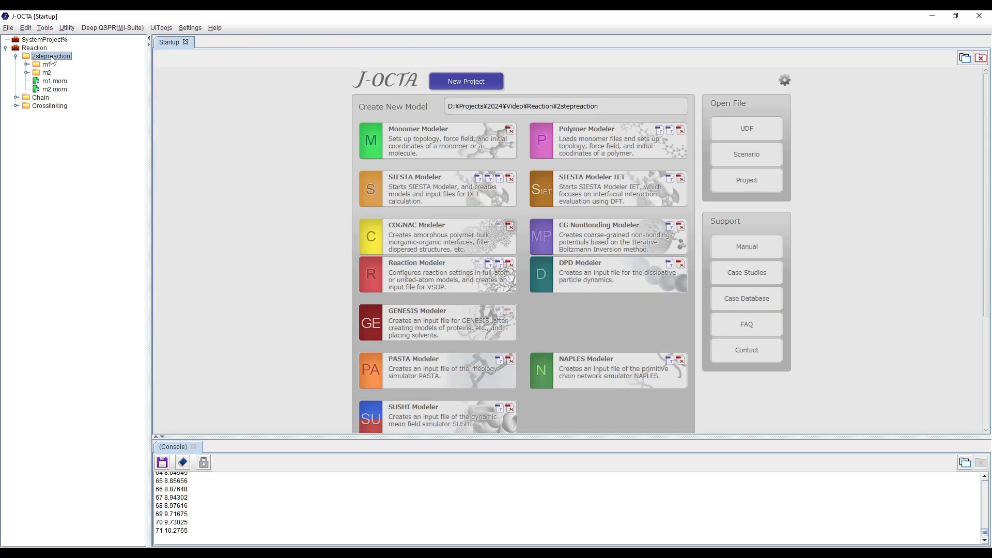
right_click(50, 57)
click(47, 55)
click(438, 139)
drag(451, 197, 468, 178)
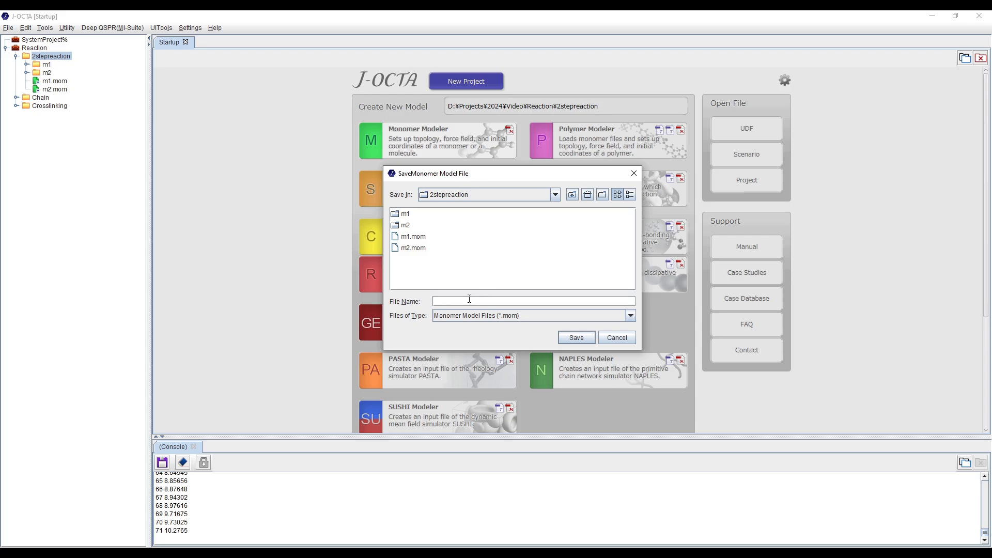
click(579, 341)
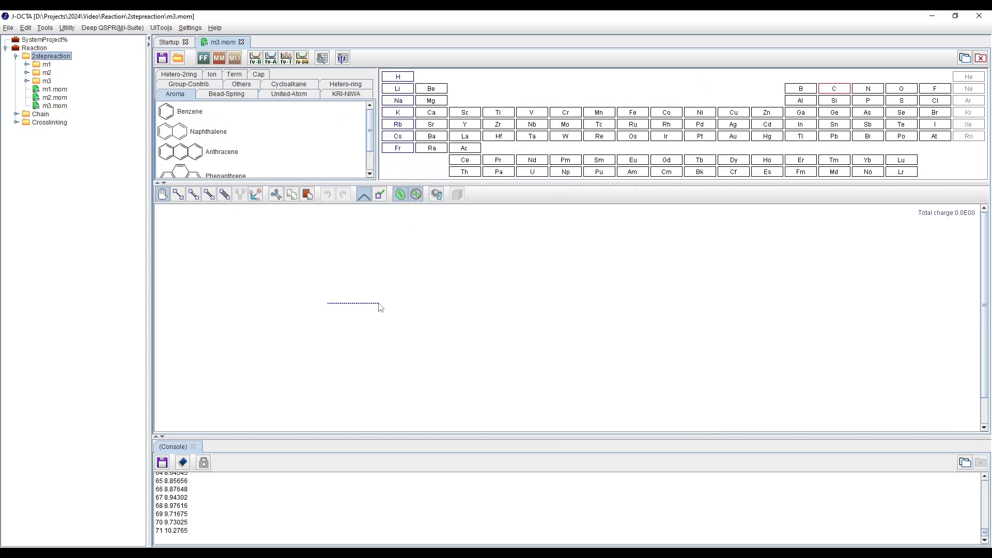
Step: Draw methanol in m3 as a carbon bonded to three hydrogens and a hydroxyl group, and save the monomer
click(178, 195)
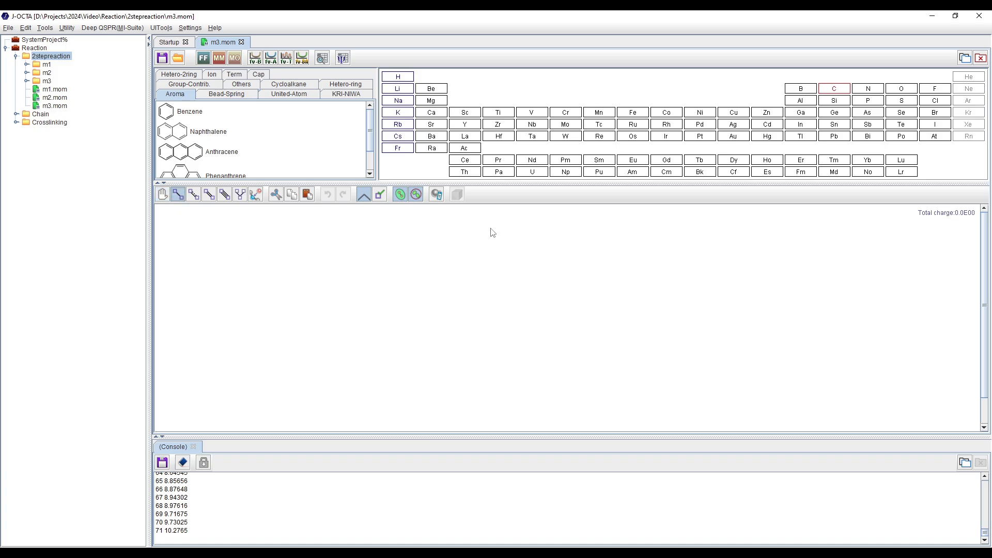
drag(412, 311, 324, 296)
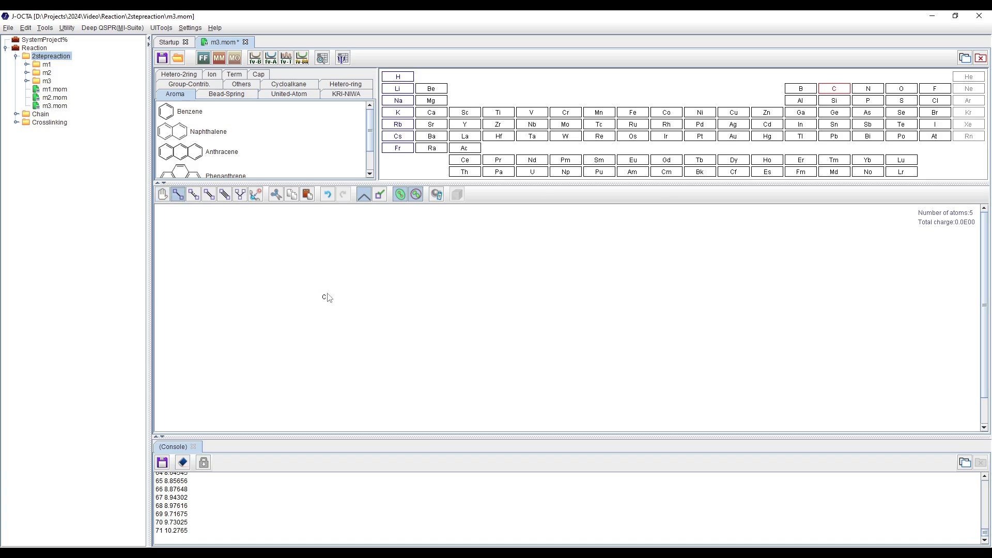
click(902, 90)
drag(324, 296, 349, 298)
click(398, 77)
drag(340, 296, 286, 298)
drag(324, 297, 327, 323)
click(162, 58)
Step: Assign the DREIDING force field to m3 and save the assignment
click(203, 57)
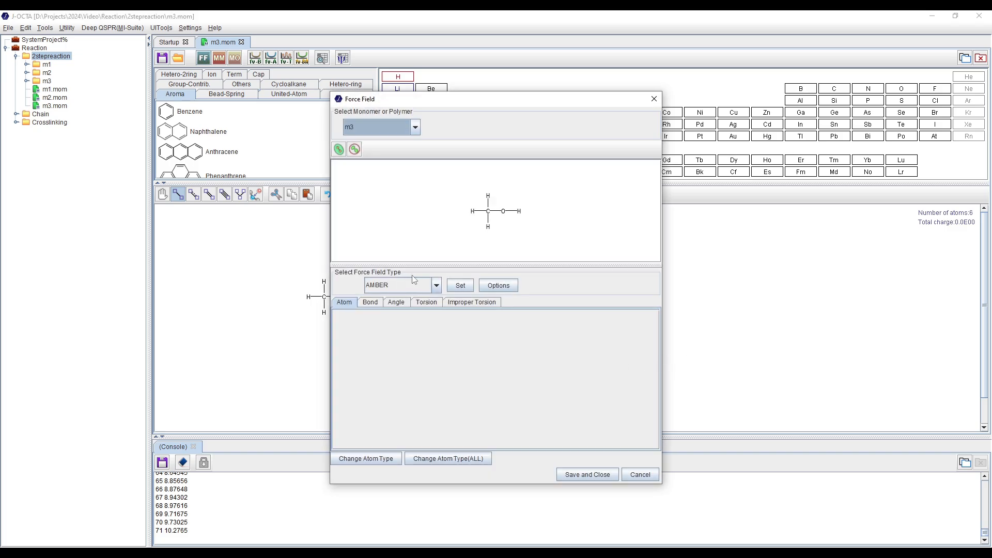
click(436, 286)
click(405, 336)
click(460, 285)
click(587, 474)
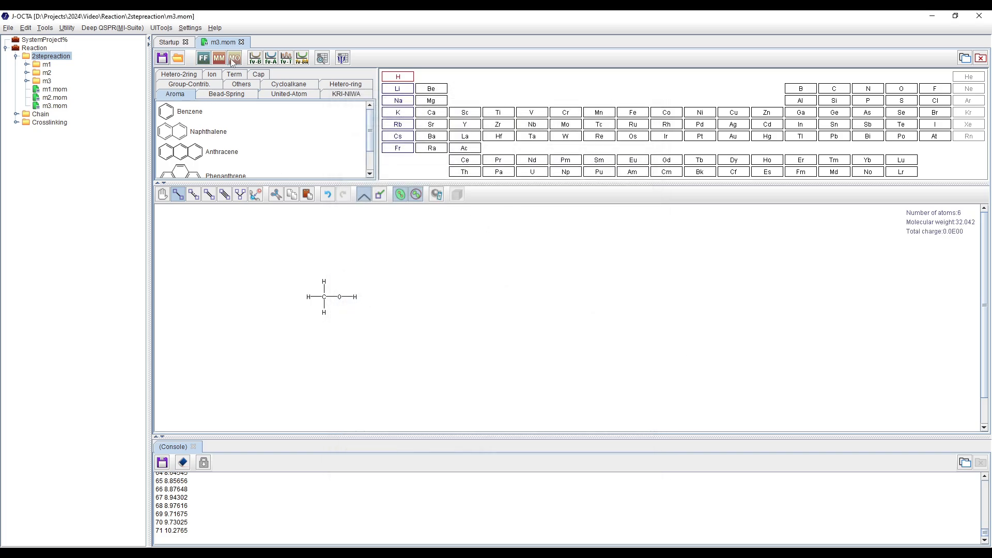
Step: Run the molecular mechanics calculation on m3 with COGNAC(Local) and save the monomer
click(219, 58)
click(351, 174)
click(495, 305)
click(641, 450)
click(163, 59)
Step: Run the MOSEMI molecular orbital calculation on m3, adjust the total charge to 0 with 7 decimal places, and save the monomer
click(235, 58)
click(453, 100)
click(351, 129)
click(494, 305)
click(488, 100)
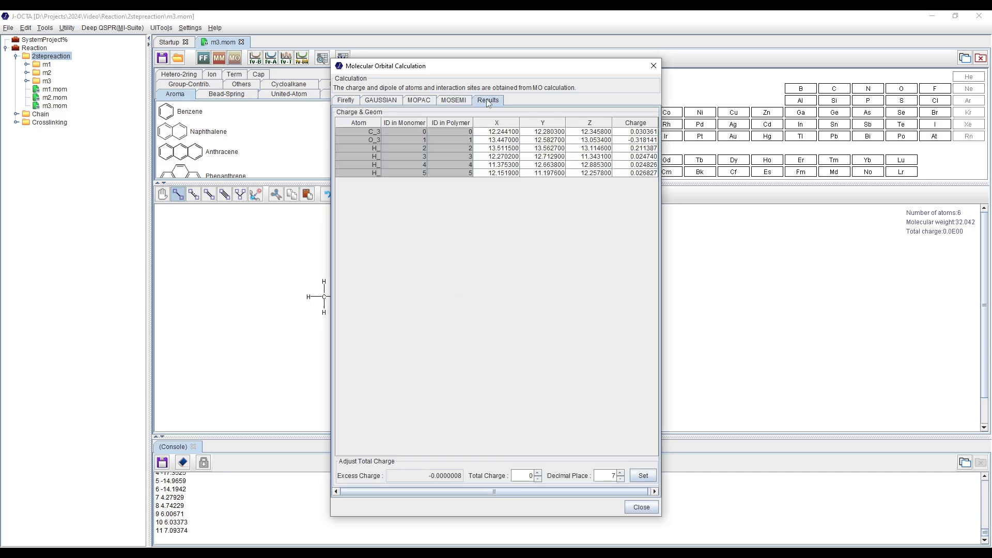
click(643, 475)
click(641, 507)
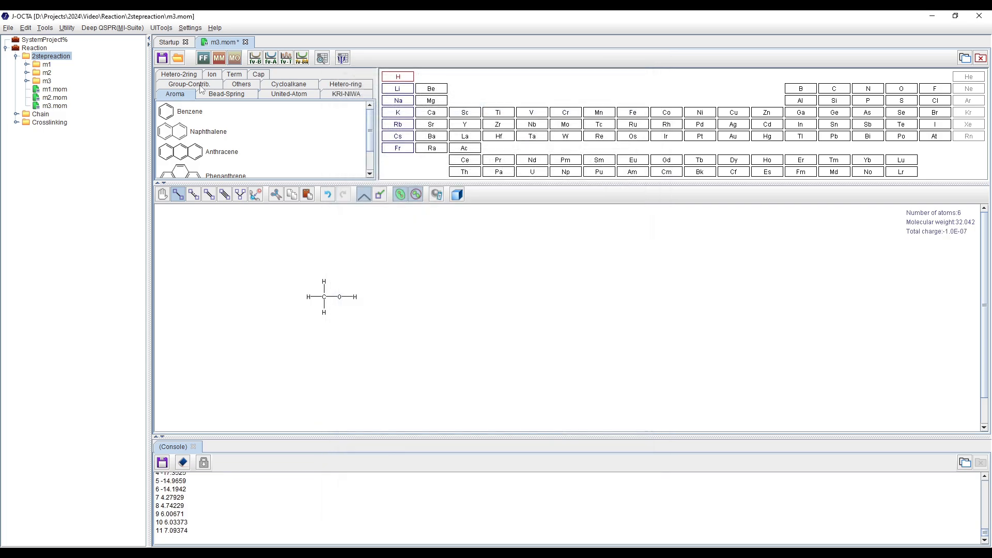
click(162, 58)
Step: Inspect the three-dimensional structure of m3 from different angles, and close its views
click(457, 194)
drag(622, 209, 488, 257)
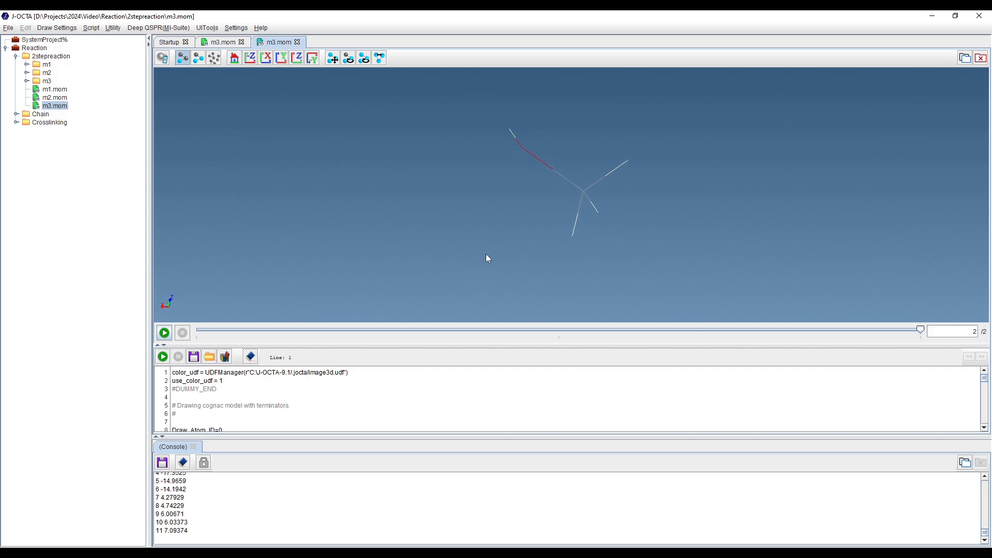
drag(537, 200, 350, 154)
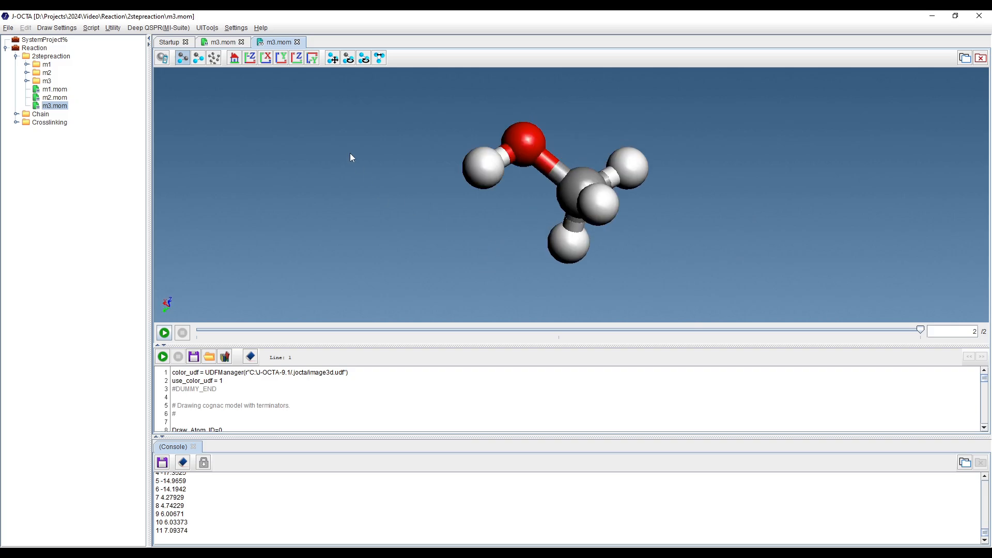
click(297, 42)
click(241, 42)
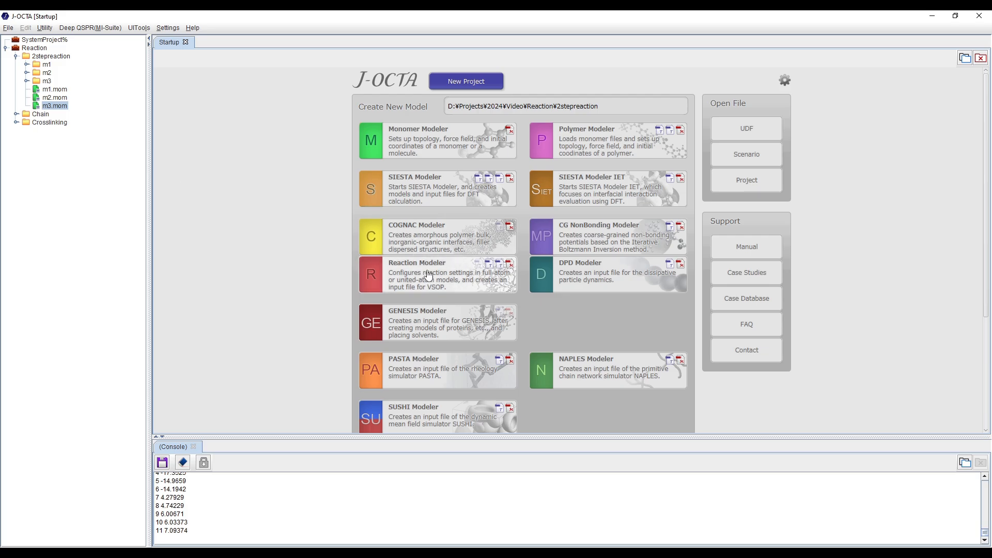
Step: Create a new reaction model named reaction_2step in the 2stepreaction folder
click(42, 56)
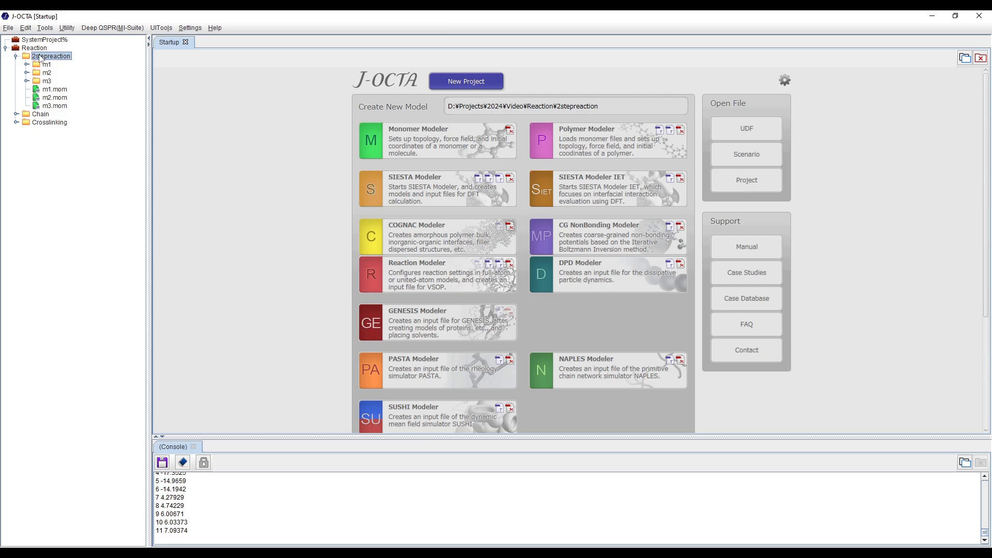
right_click(41, 59)
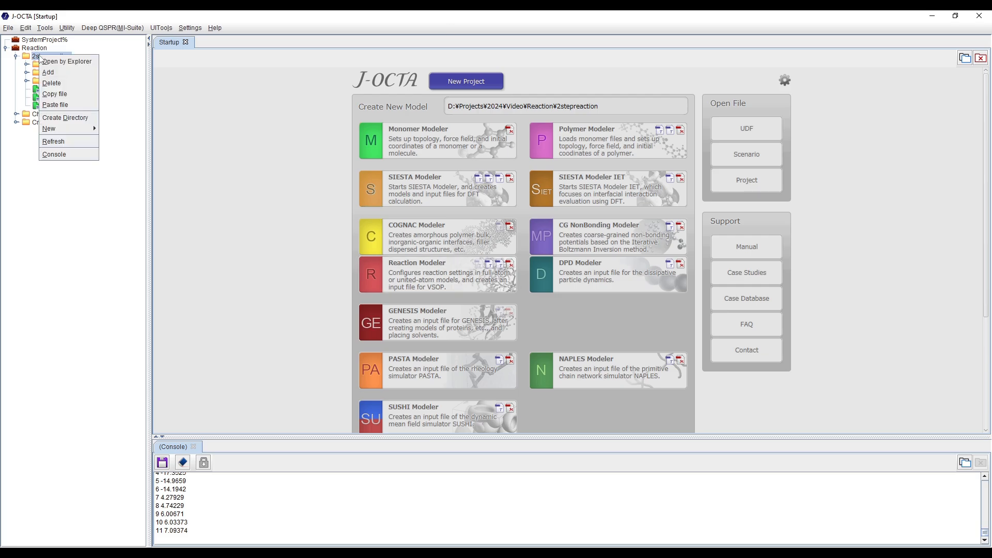
mouse_move(72, 132)
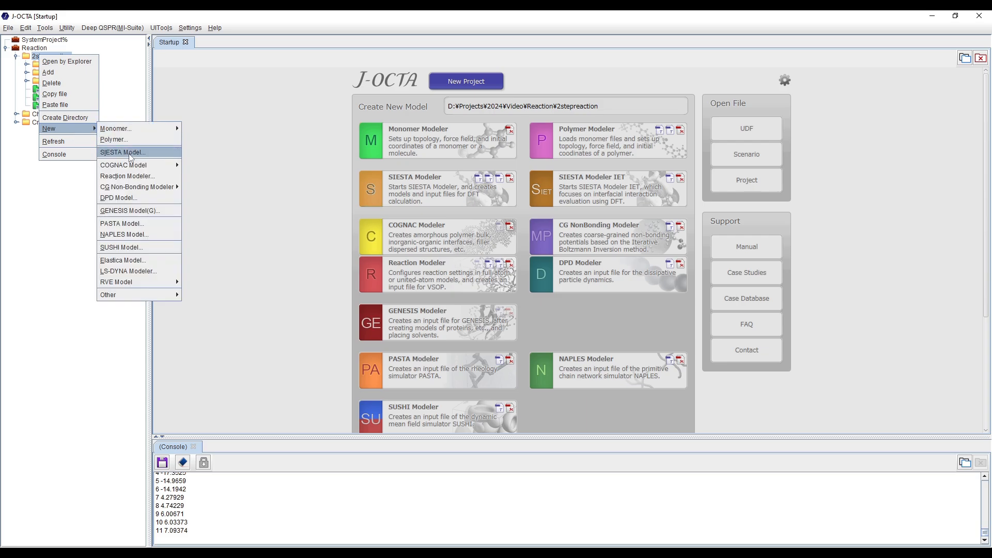
click(128, 176)
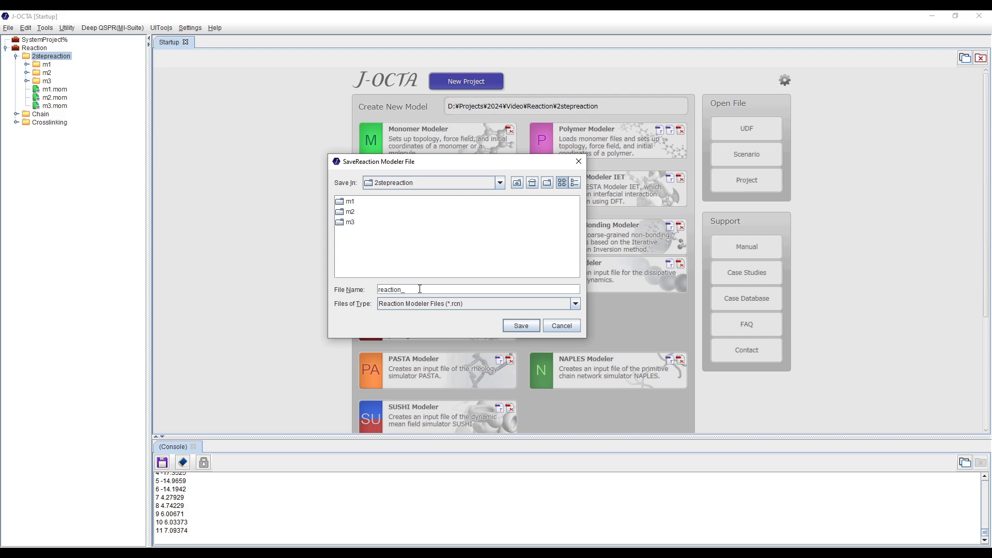
key(Return)
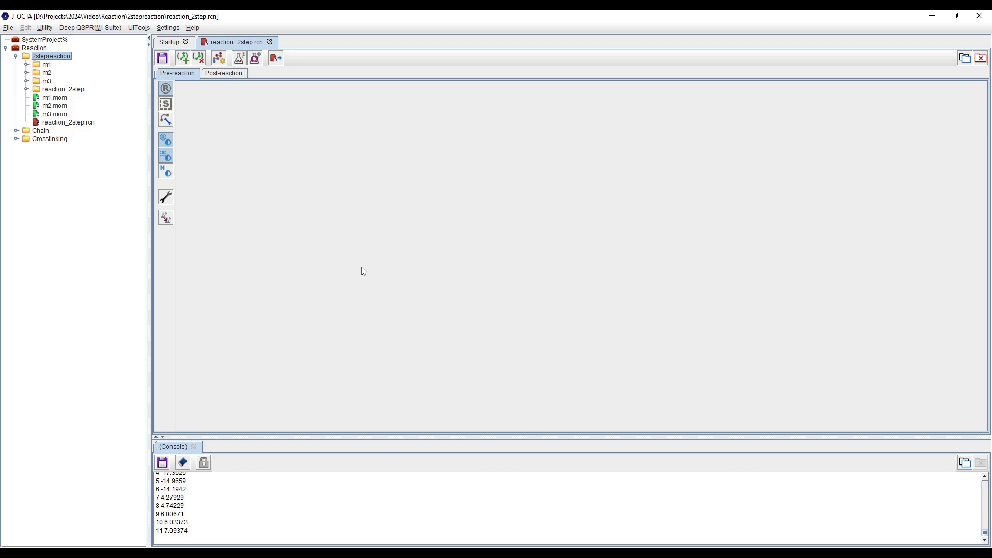
Step: Register m1.mom from the 2stepreaction folder as a monomer in the reaction model under the part name m1
click(183, 57)
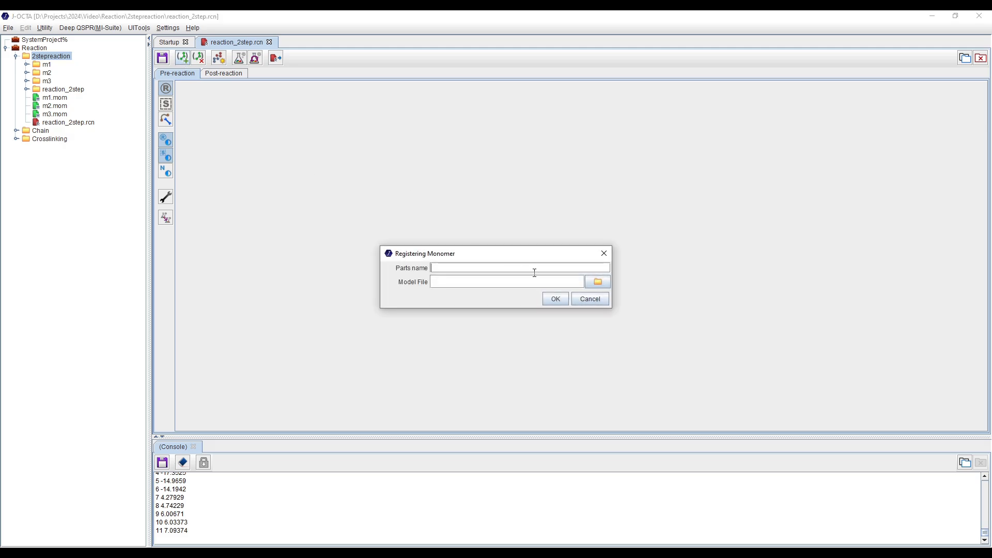
click(597, 282)
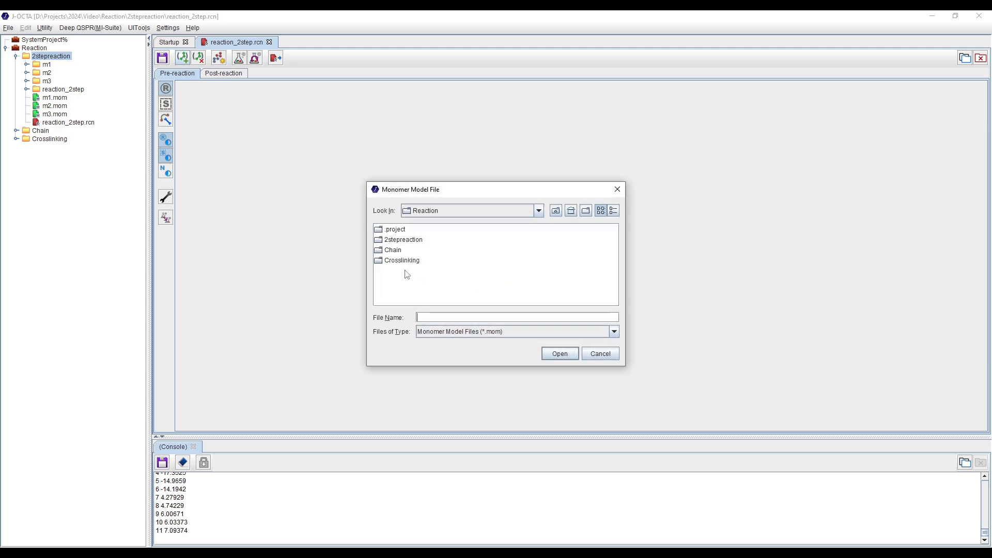
double_click(401, 240)
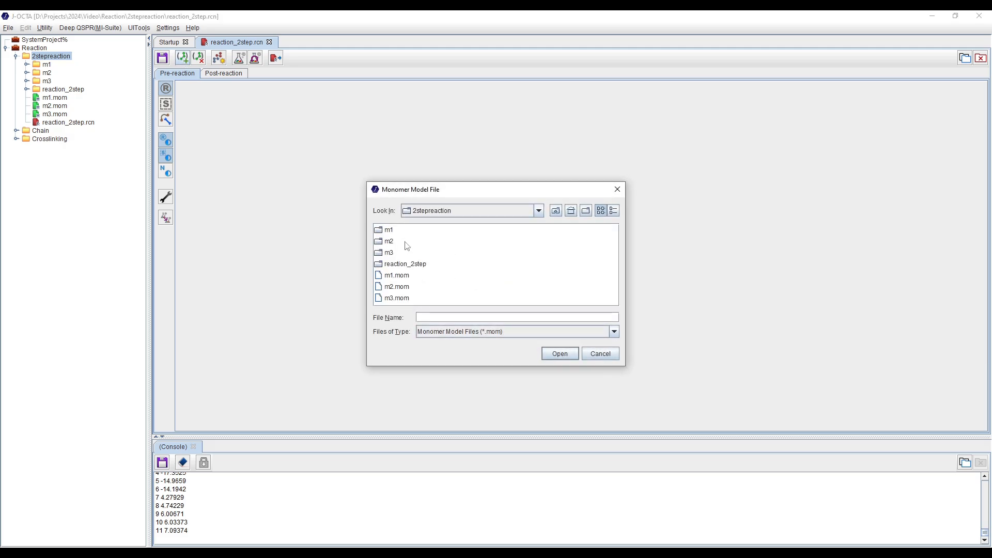
click(397, 275)
click(559, 354)
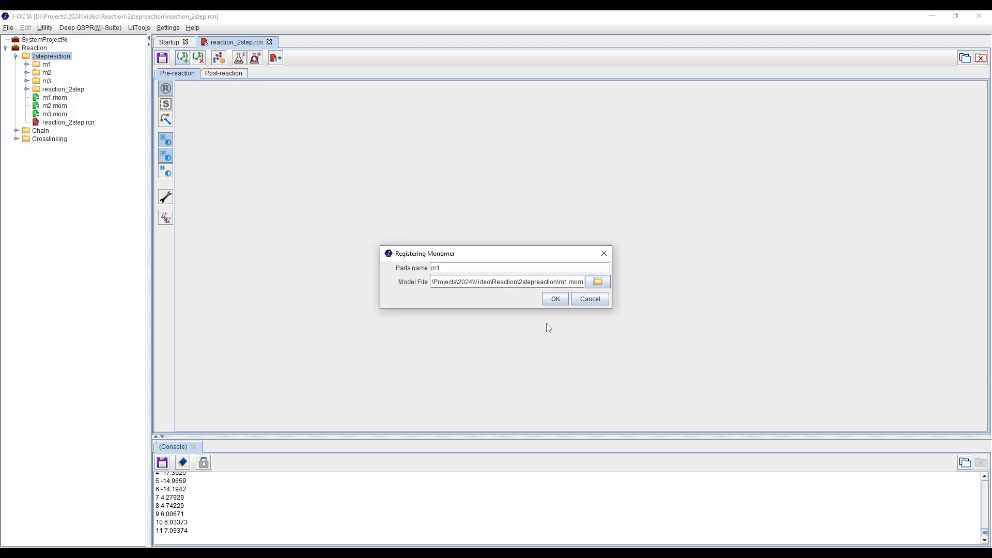
click(557, 299)
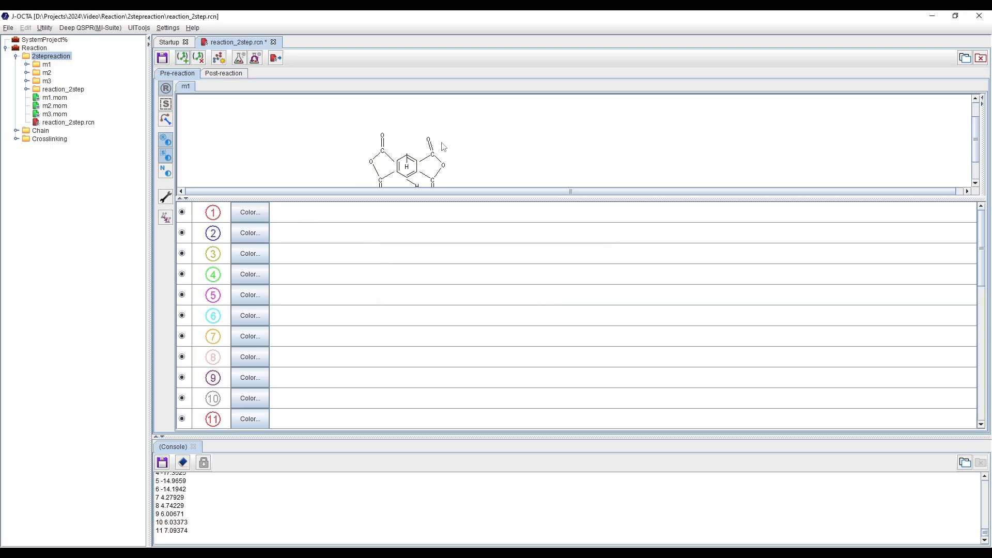
Step: Register m2.mom from the 2stepreaction folder as the second monomer in the reaction model
click(182, 57)
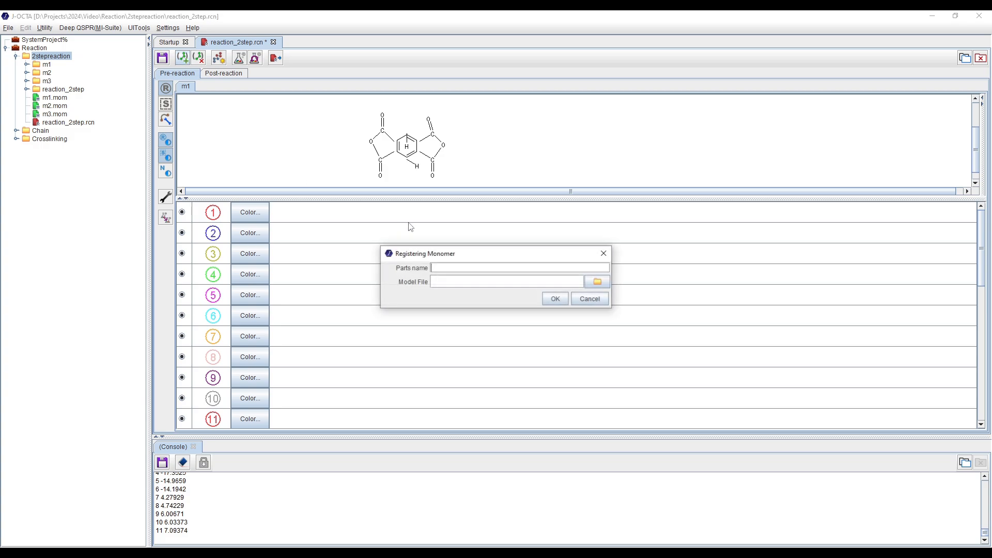
click(593, 283)
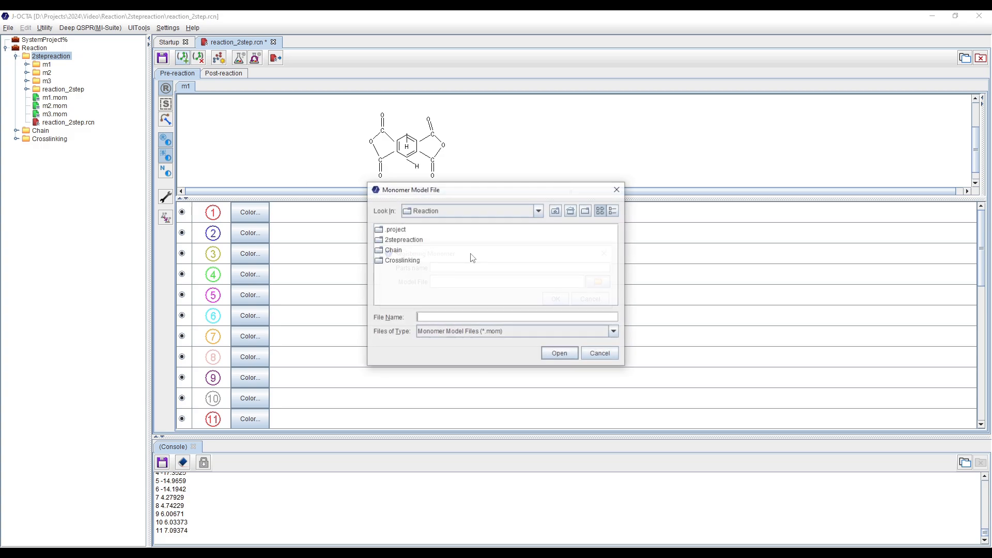
double_click(395, 239)
click(397, 287)
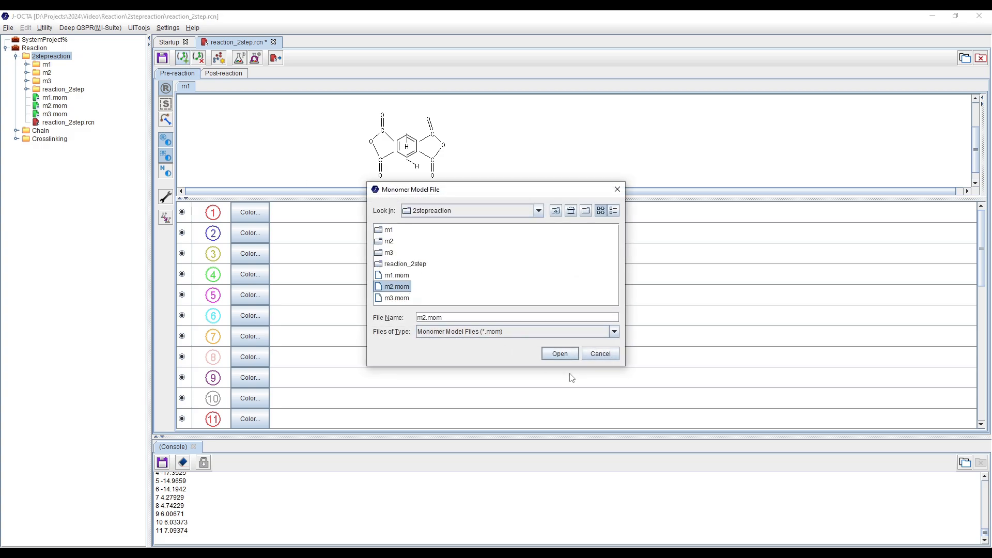
click(559, 353)
click(554, 299)
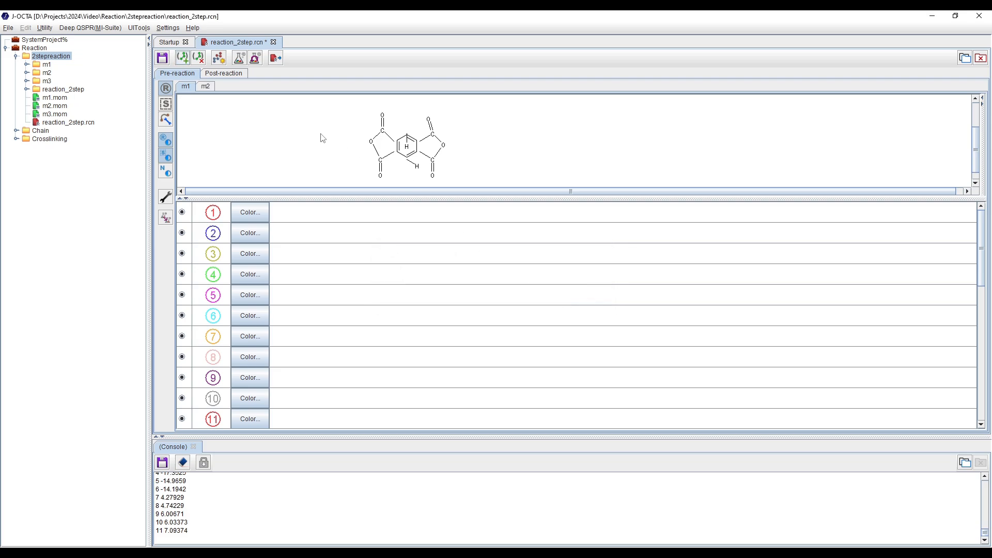
Step: Enlarge the structure display areas of m2 and m1 in the pre-reaction settings and save the reaction model
click(209, 86)
drag(448, 198, 443, 284)
click(189, 87)
click(204, 88)
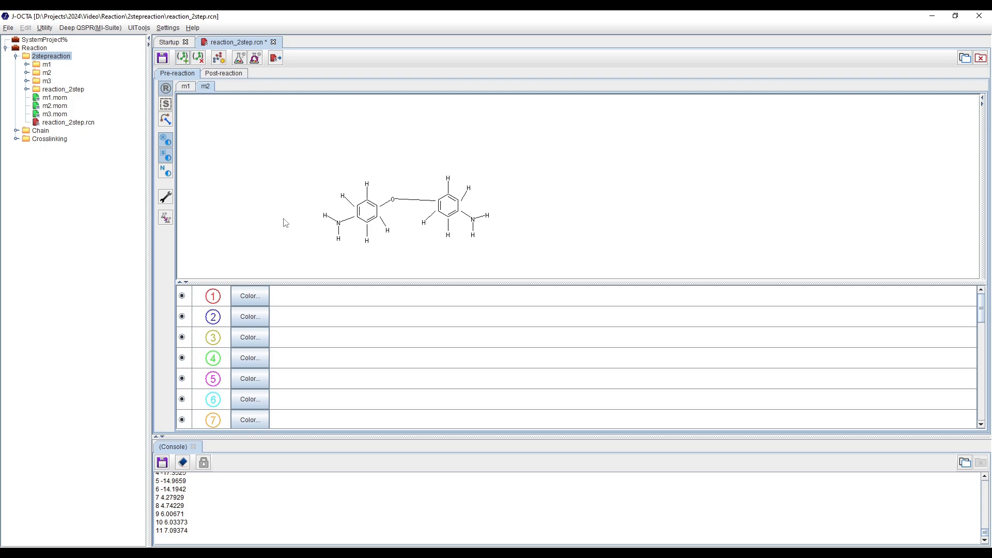
click(186, 87)
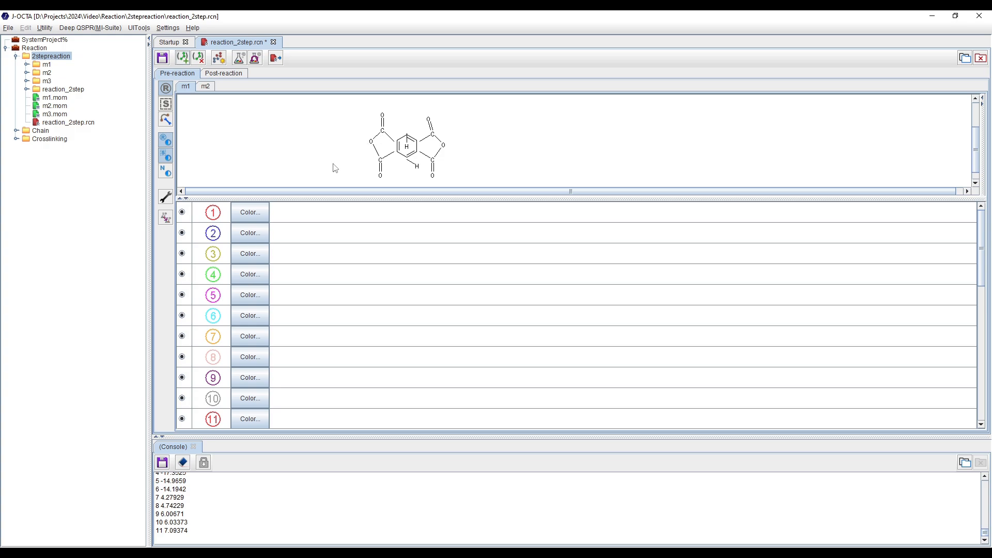
click(161, 60)
drag(412, 203, 418, 232)
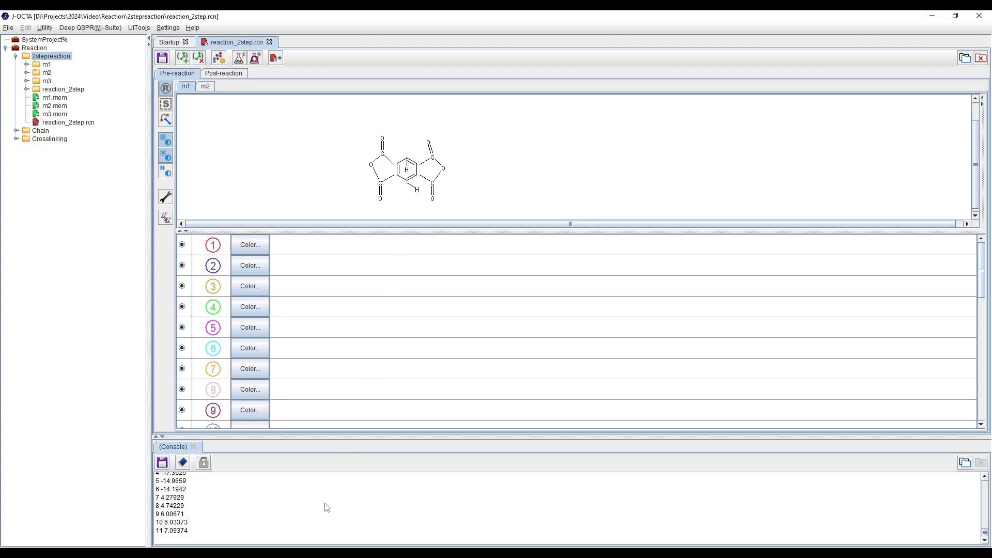
Step: Examine the initial reaction of m1 and m2 in the tutorial PDF's two-step reaction diagram and compare it with the two monomer structures
click(316, 553)
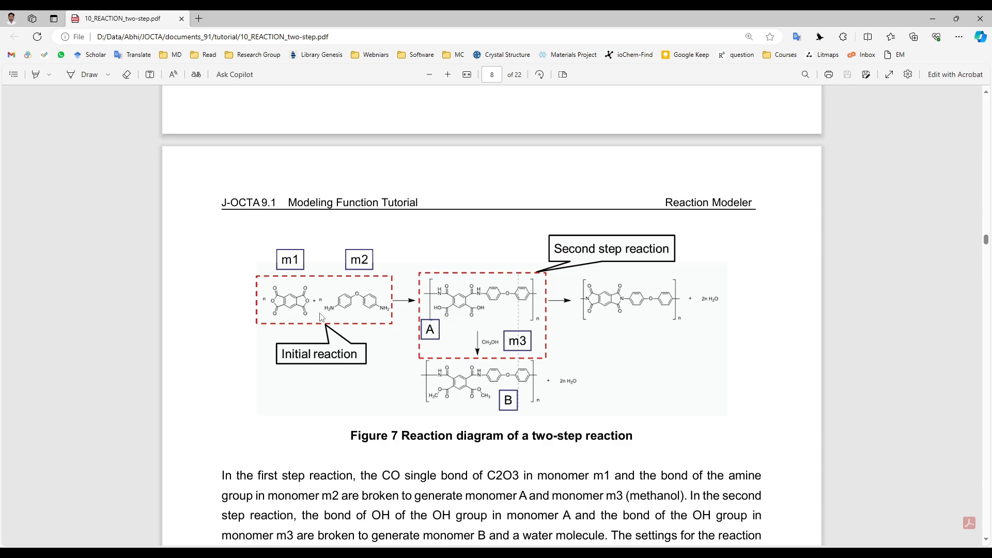
ctrl+scroll(321, 317, up, 1)
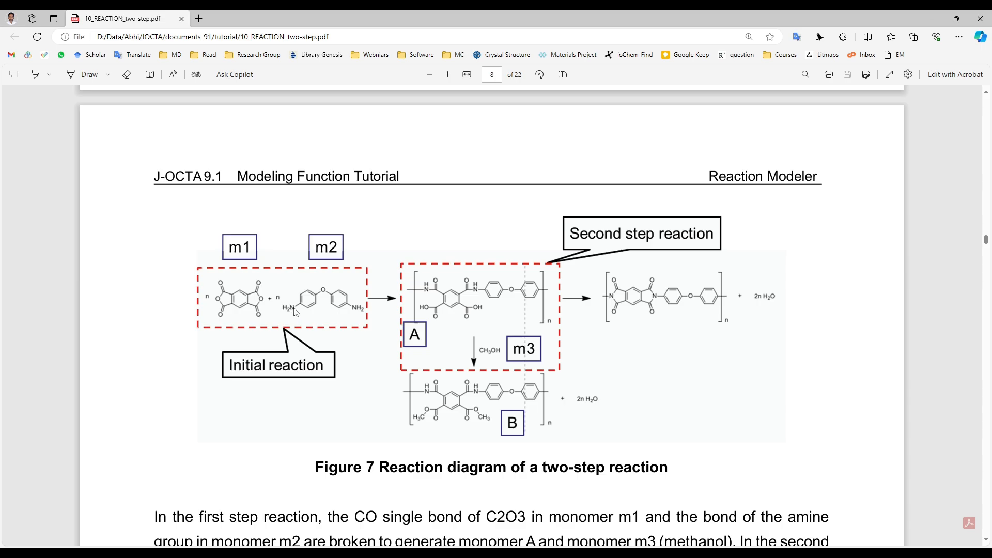
key(alt+Tab)
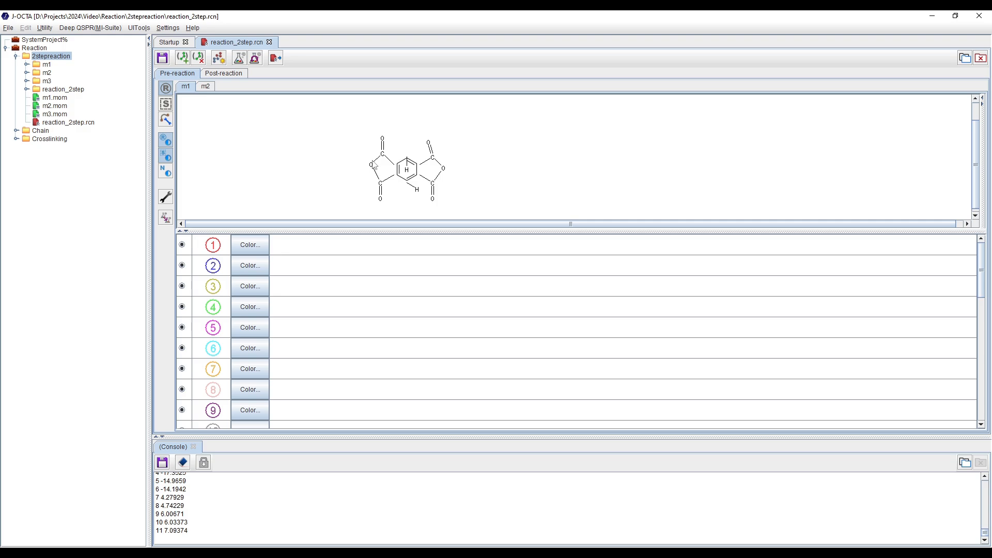
click(207, 88)
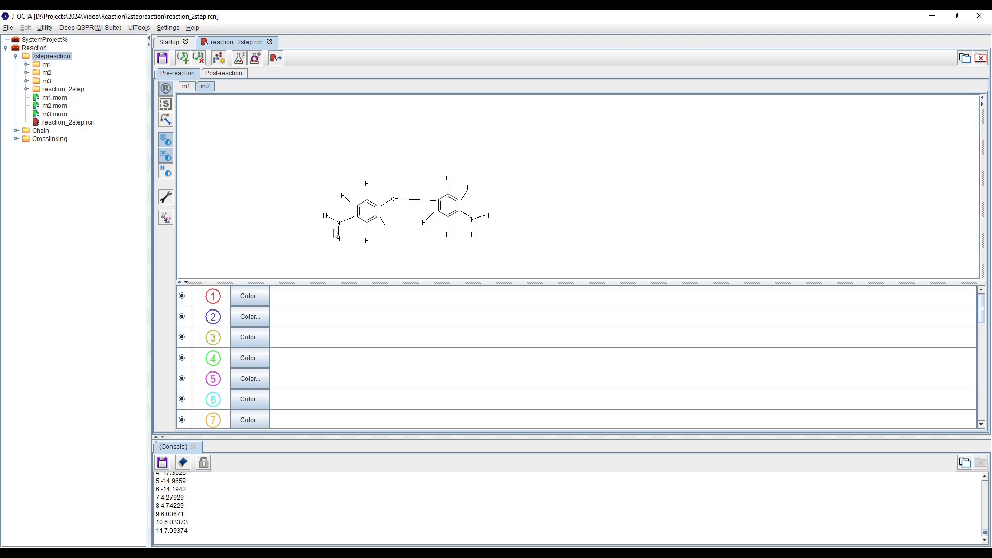
click(185, 88)
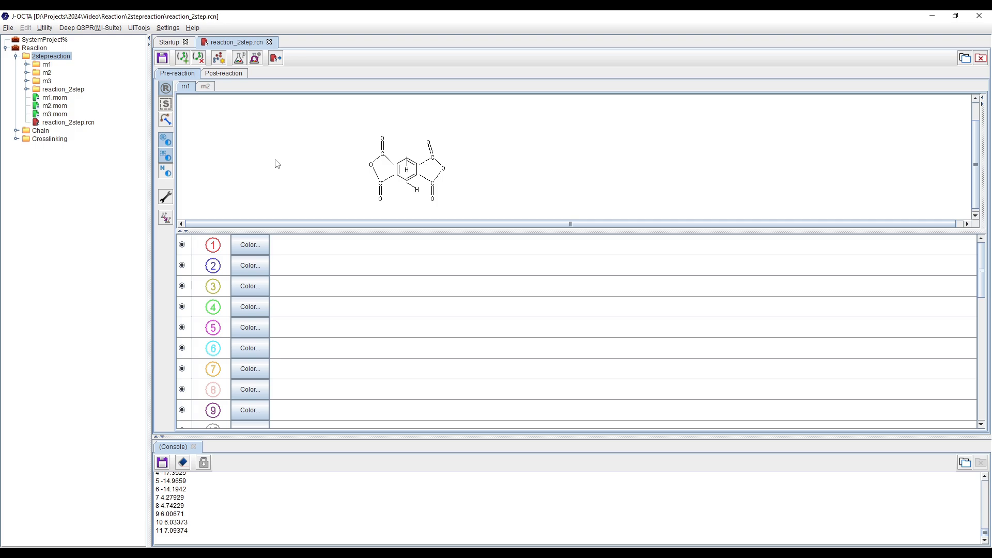
Step: Mark both ring oxygens of m1 as reaction point 1 and one adjacent carbonyl carbon in each anhydride ring as reaction point 2
click(219, 248)
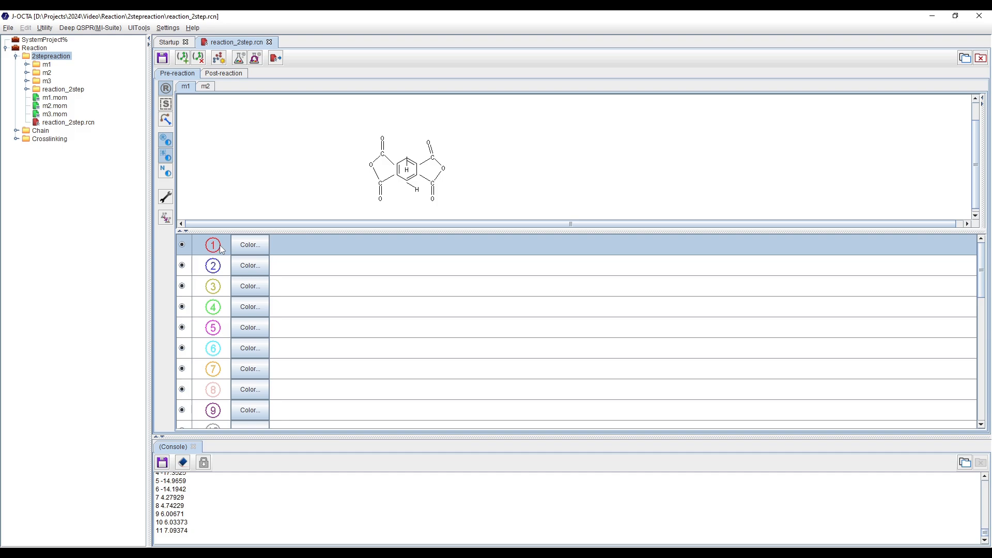
click(373, 168)
click(443, 169)
click(218, 272)
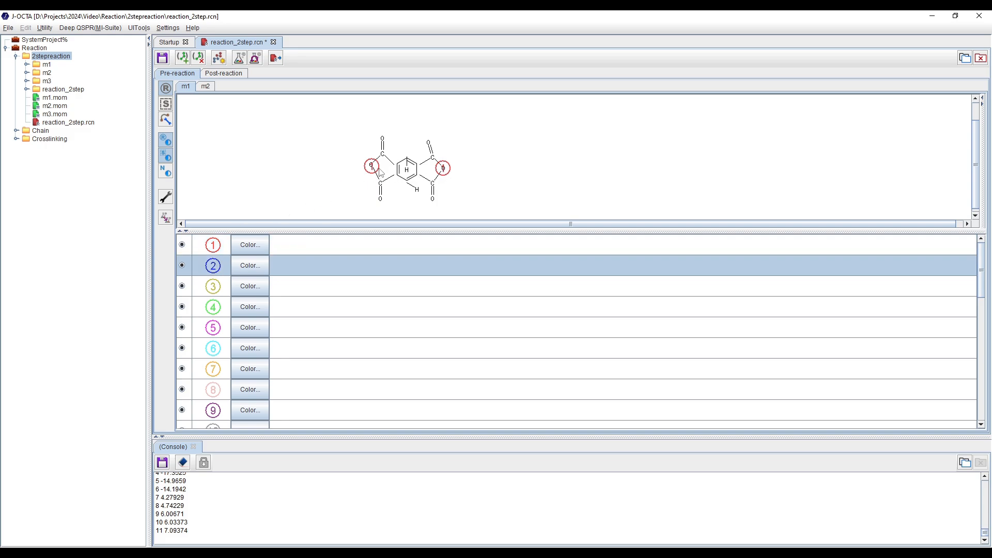
click(382, 153)
click(432, 157)
Step: Allow the same reaction numbers for different monomers in the special settings and save the reaction model
click(165, 197)
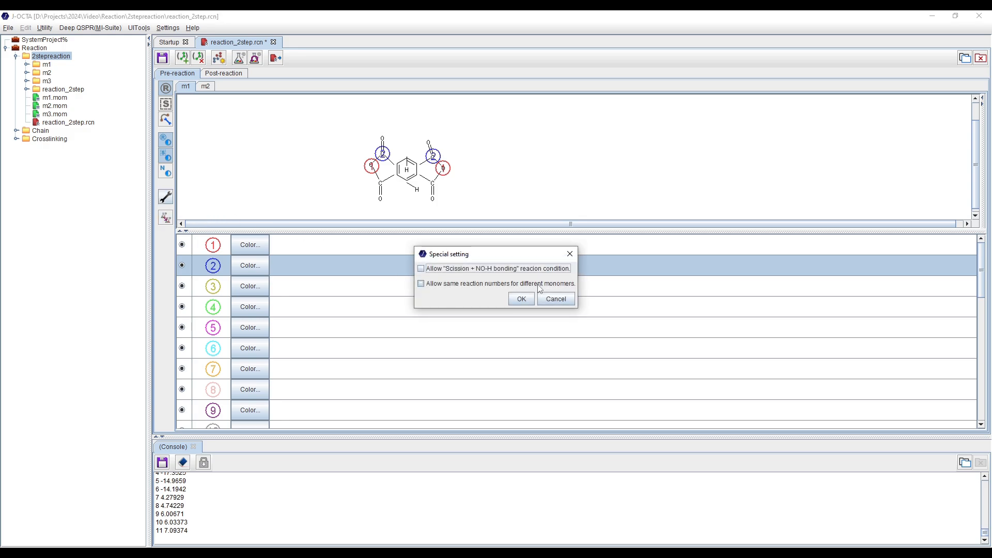
click(421, 284)
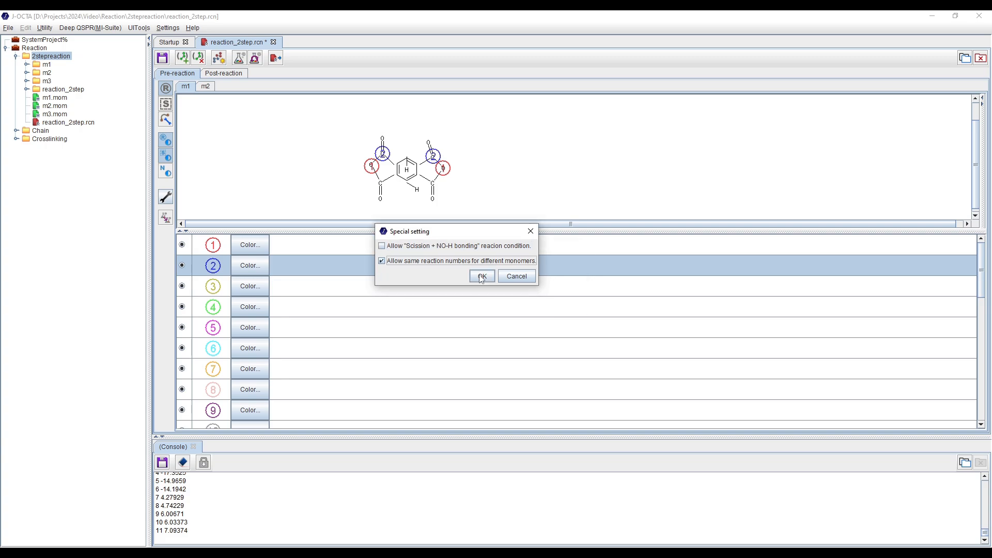
click(481, 276)
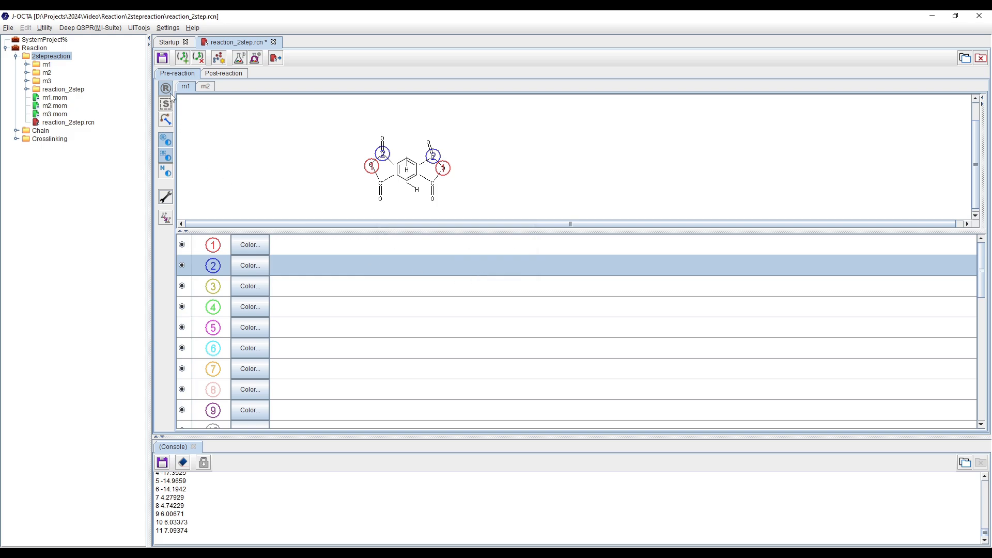
click(162, 60)
Step: On m2's left amine group, mark the nitrogen as reaction point 3 and its upper hydrogen as reaction point 4
click(207, 87)
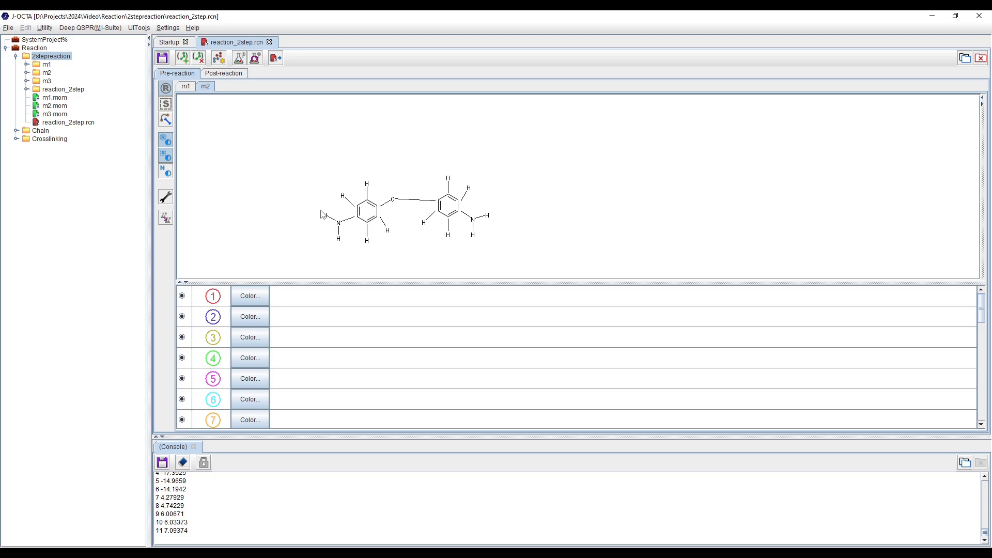
click(225, 339)
click(339, 224)
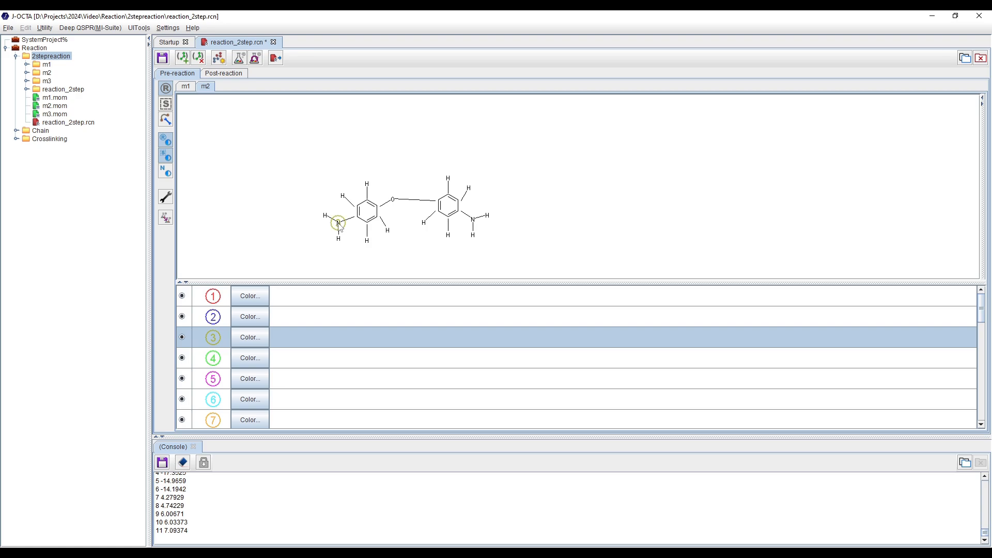
click(219, 360)
click(325, 215)
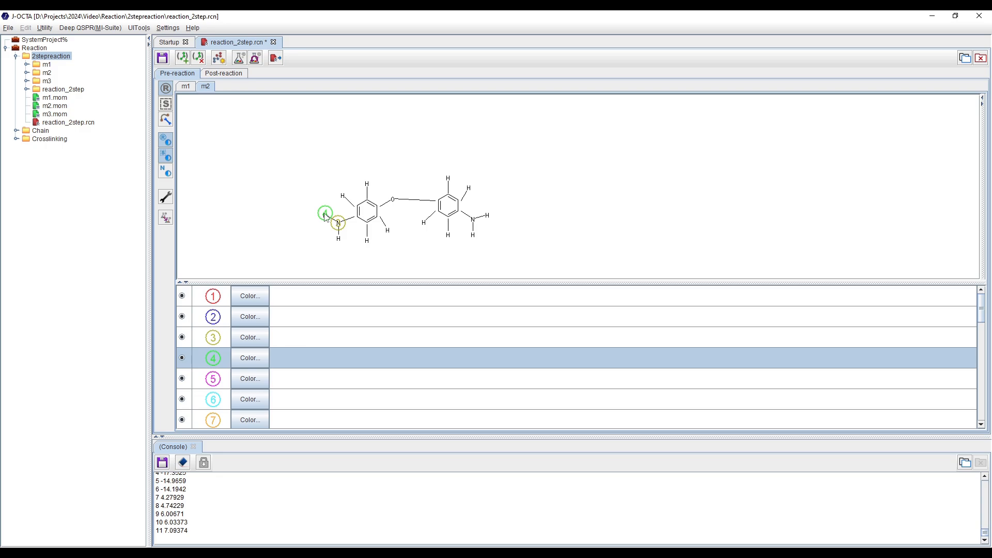
Step: On m2's right amine group, mark the nitrogen as reaction point 3 and one hydrogen as reaction point 4, and save the model
mouse_move(345, 547)
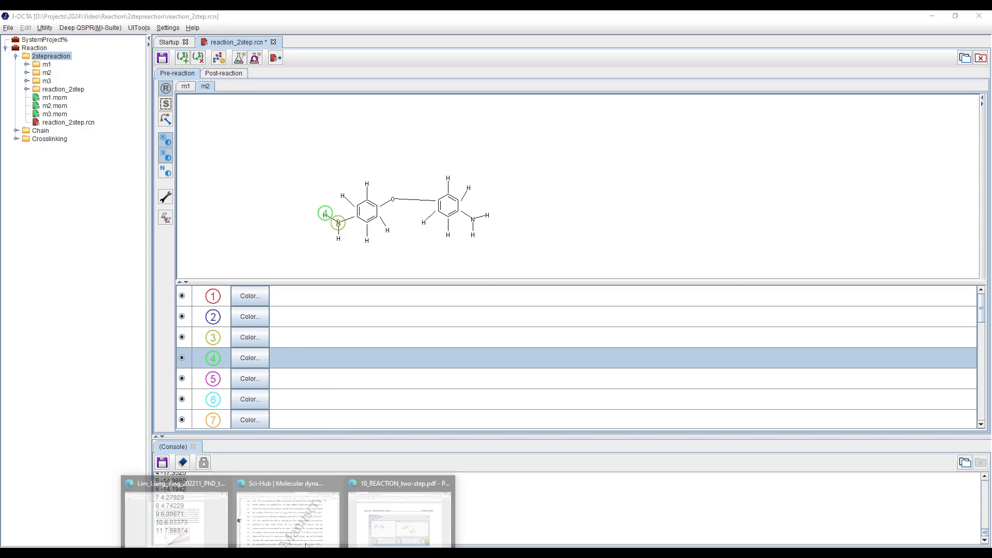
click(390, 493)
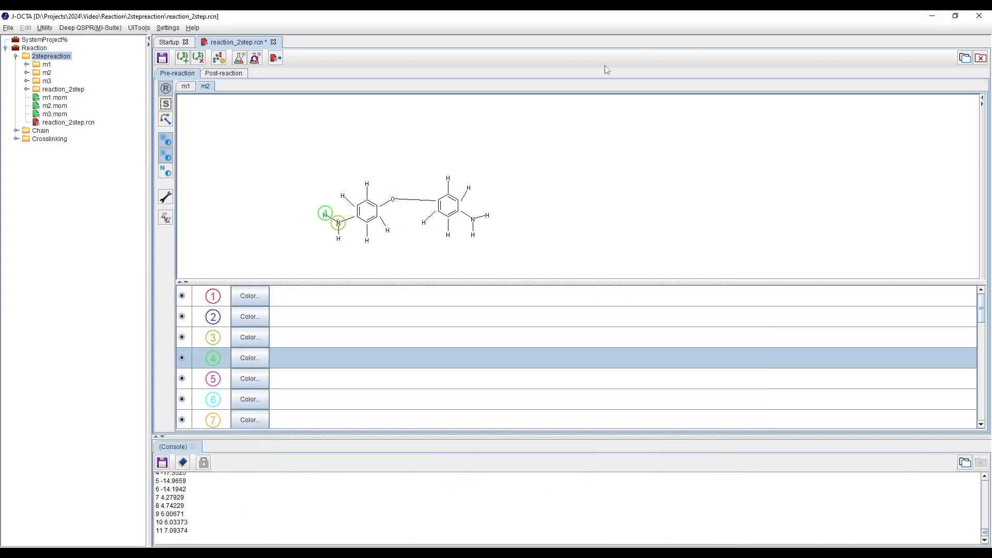
click(932, 18)
click(218, 336)
click(472, 219)
click(206, 359)
click(488, 216)
click(163, 58)
Step: Assign S marker 1 to the remaining hydrogen of each m2 amine group and S marker 2 to the ring carbons bonded to the nitrogens
click(205, 88)
click(186, 86)
click(205, 86)
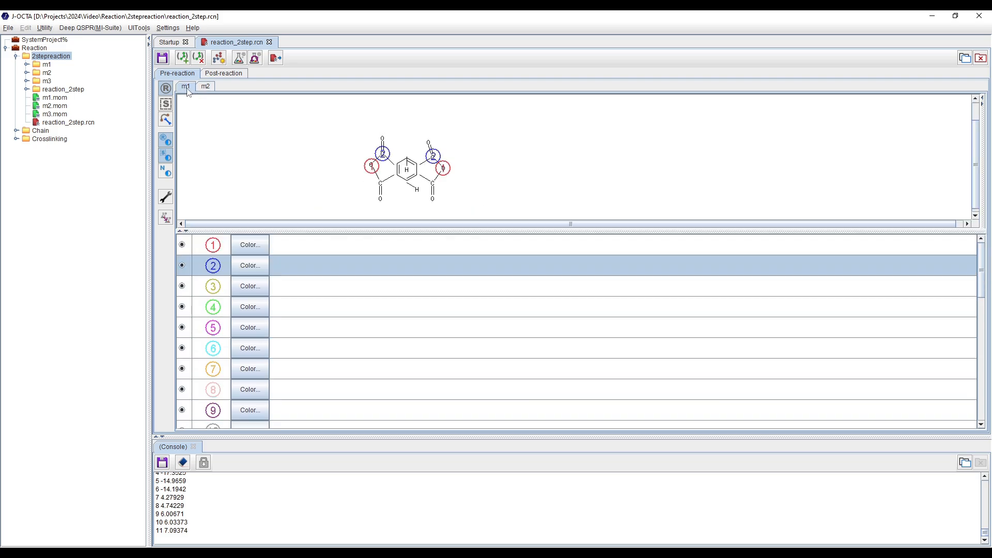
click(166, 107)
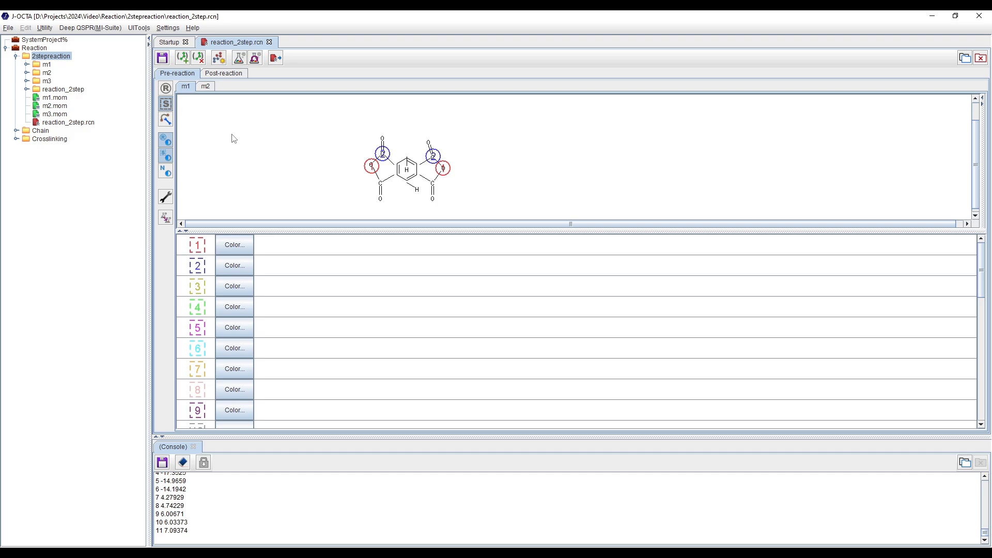
click(206, 300)
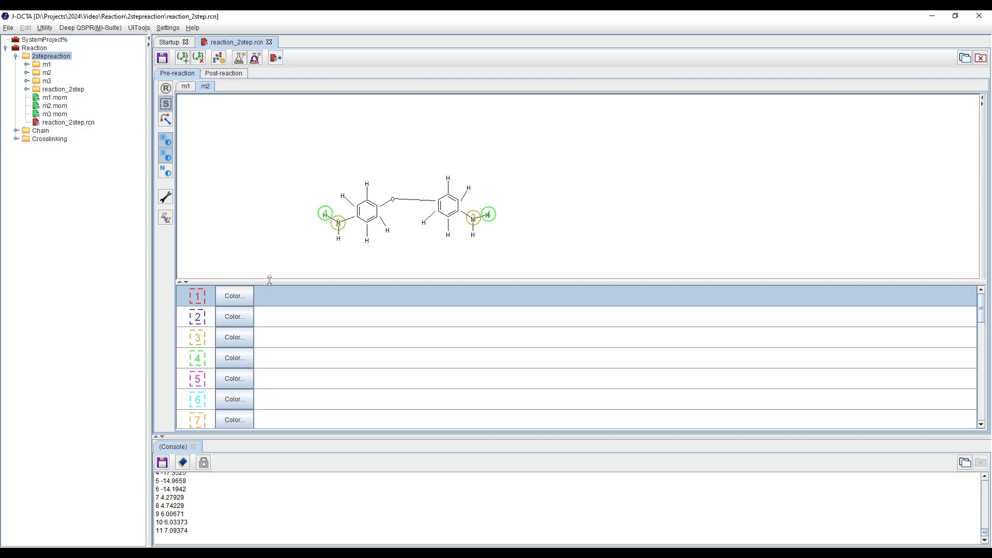
click(338, 240)
click(472, 236)
click(200, 319)
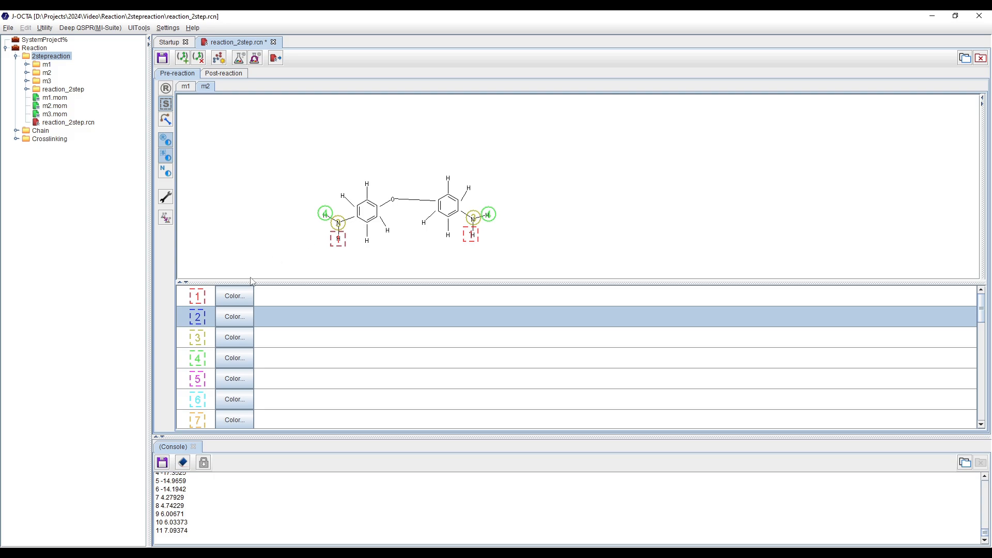
click(357, 217)
Step: Assign S marker 3 to the four m2 ring carbons next to the amine-bonded carbons and S marker 4 to their hydrogens
click(200, 341)
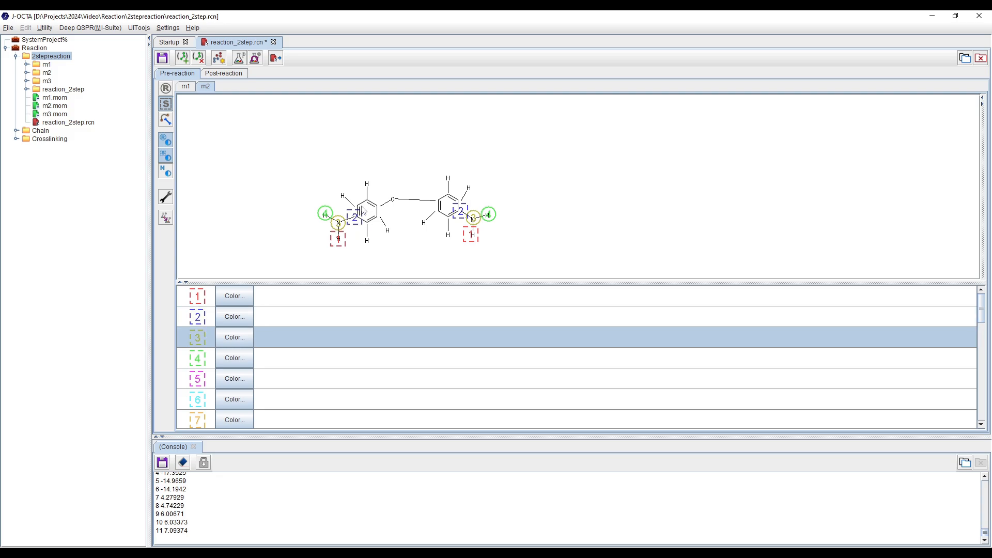
click(359, 207)
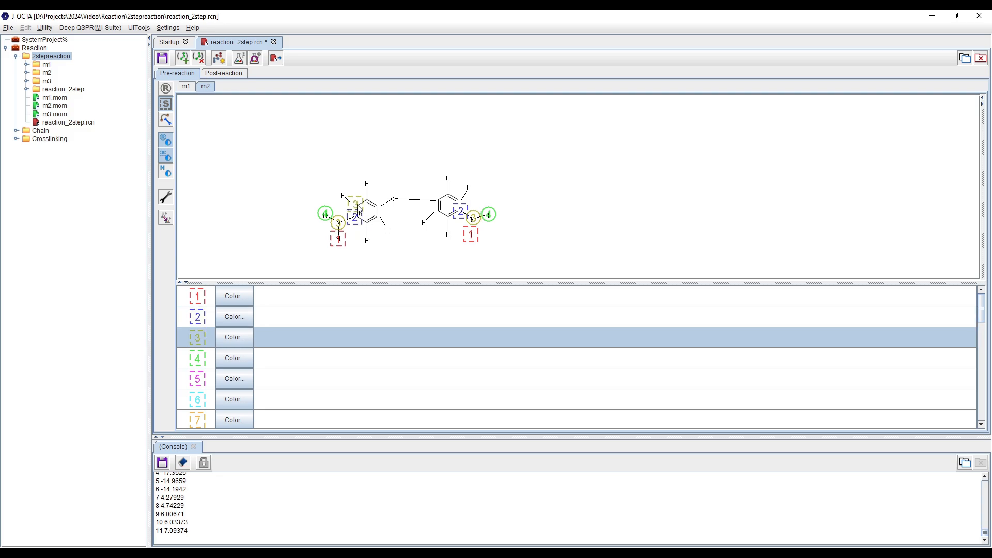
click(370, 224)
click(462, 205)
click(203, 365)
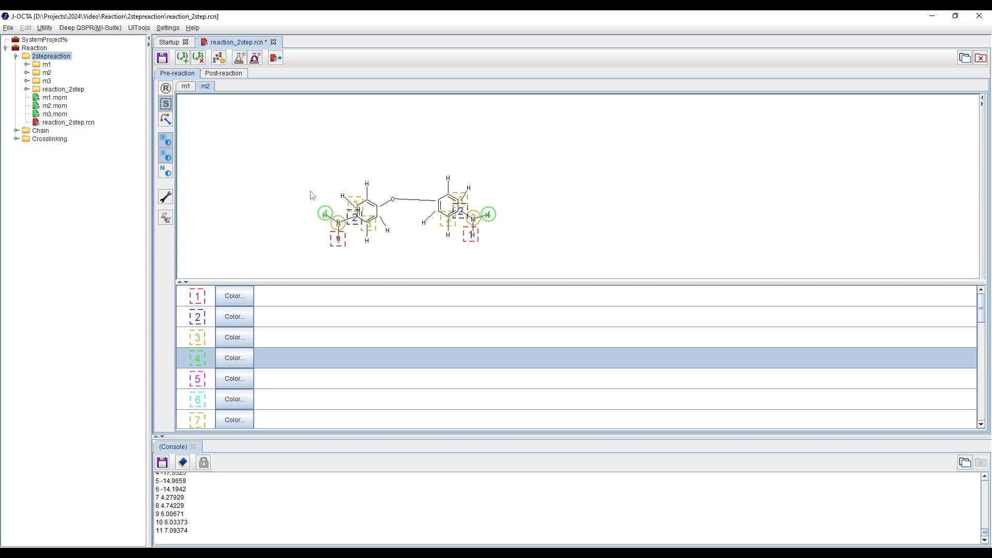
click(367, 242)
click(470, 186)
click(449, 237)
Step: Assign S marker 5 to the next pair of ring carbons in each m2 ring and save the reaction model
click(196, 378)
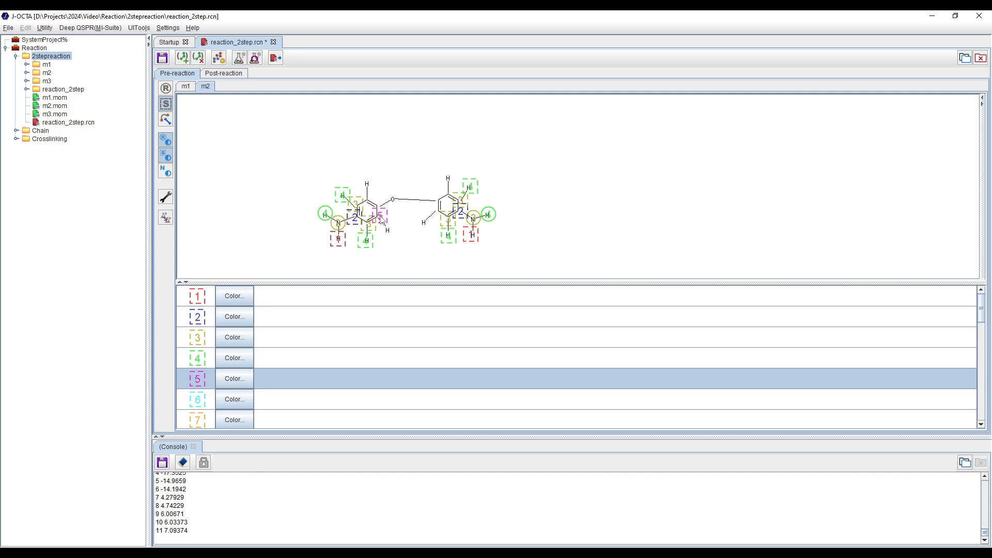
click(367, 202)
click(441, 210)
click(162, 57)
Step: Add a group 1 reaction pairing reaction point 1 of m1 with reaction point 2 of m1
click(165, 119)
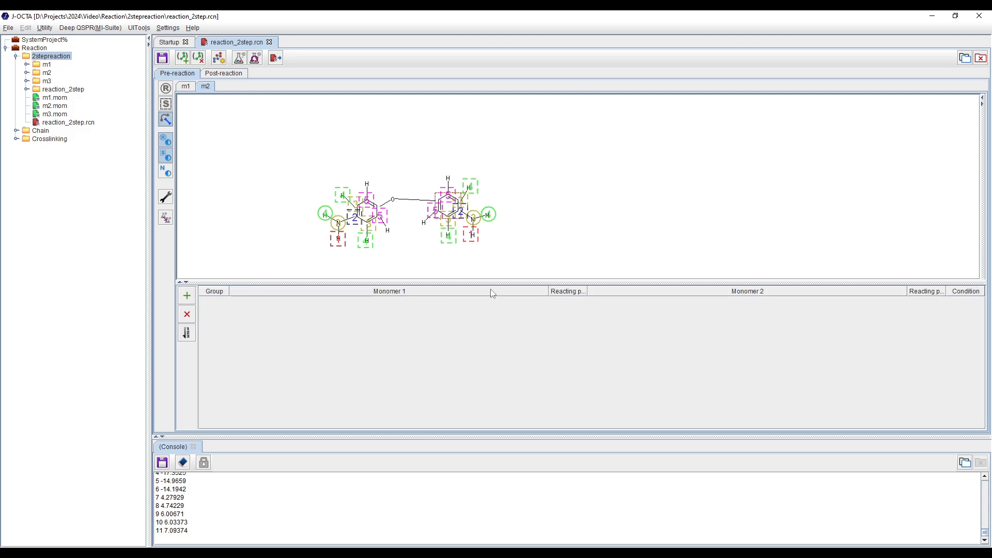
drag(491, 282, 491, 275)
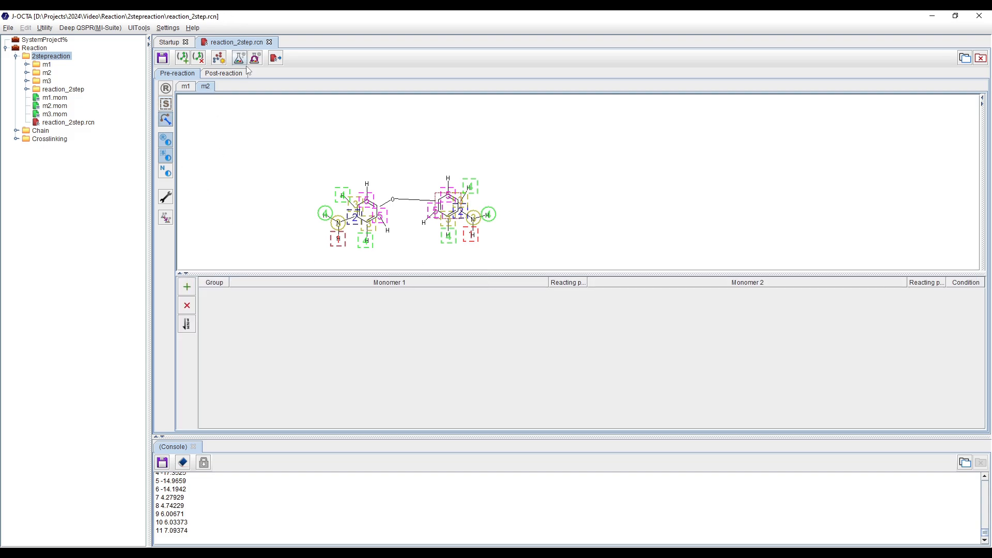
click(186, 86)
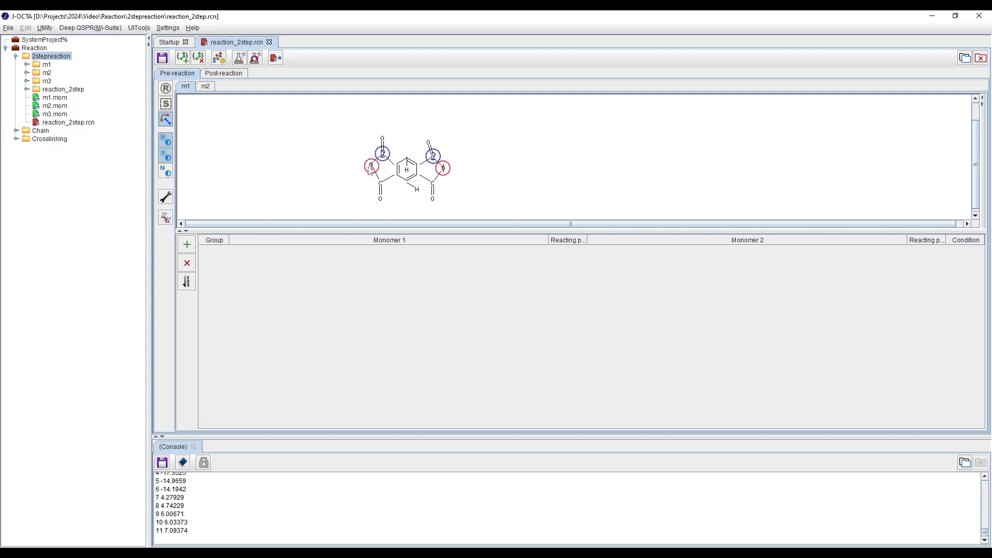
click(186, 245)
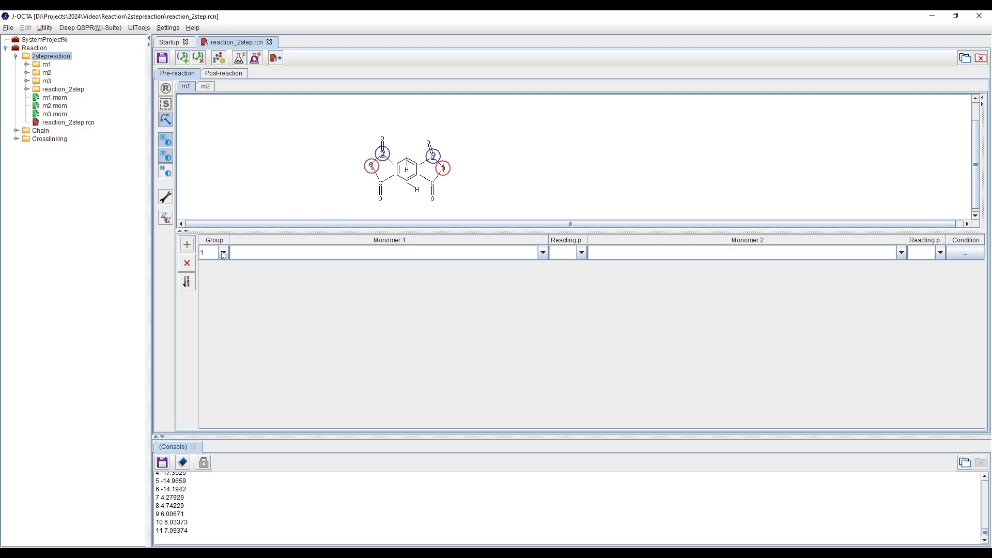
click(334, 255)
click(318, 273)
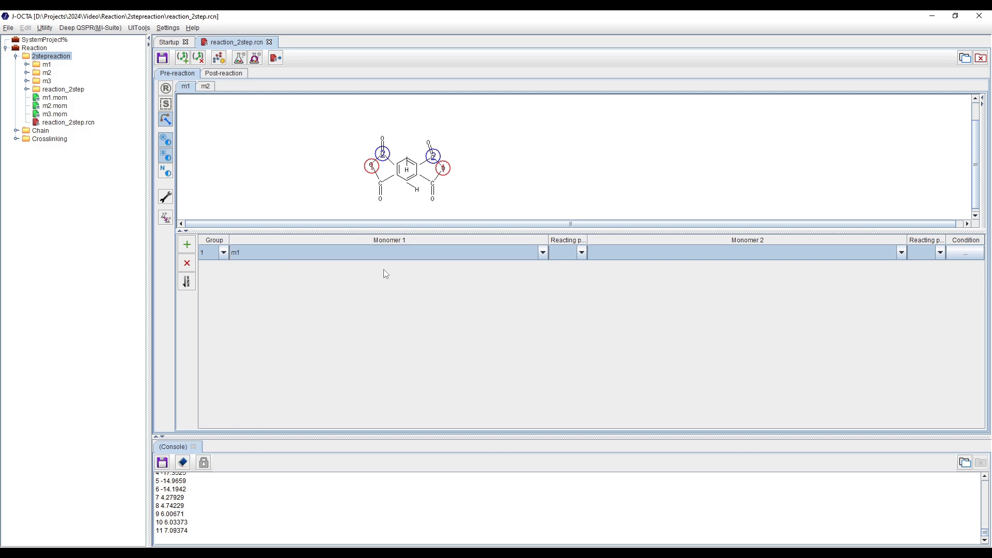
click(568, 275)
click(634, 258)
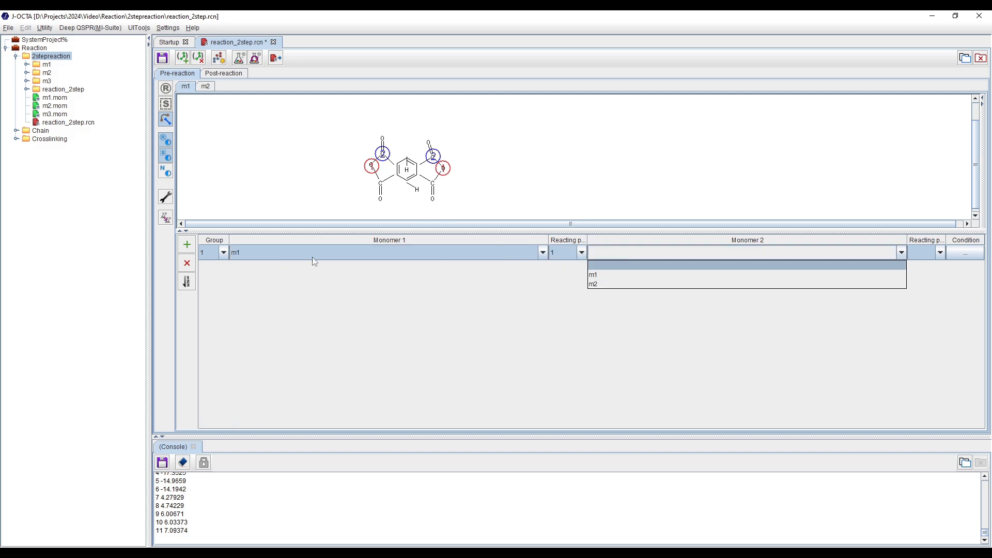
click(634, 275)
click(938, 253)
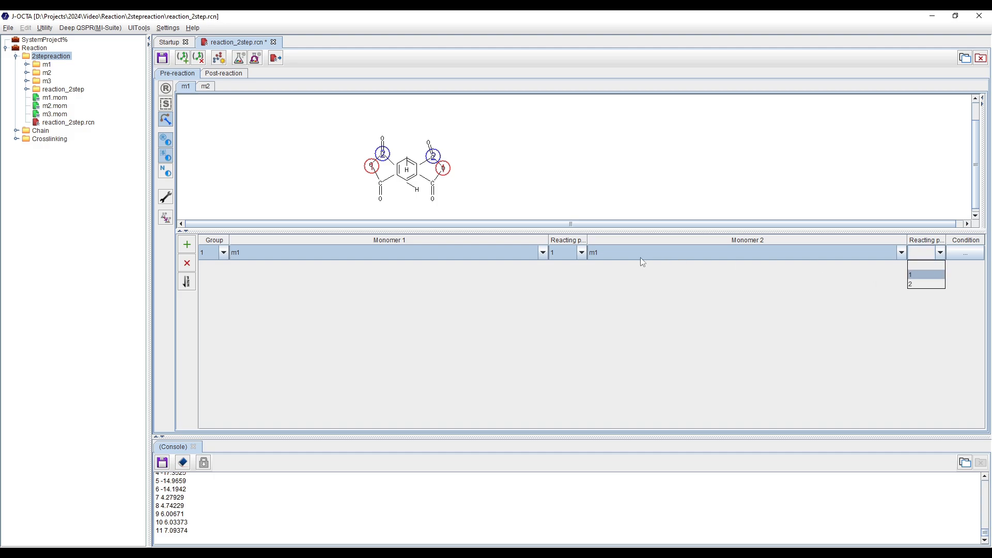
click(924, 284)
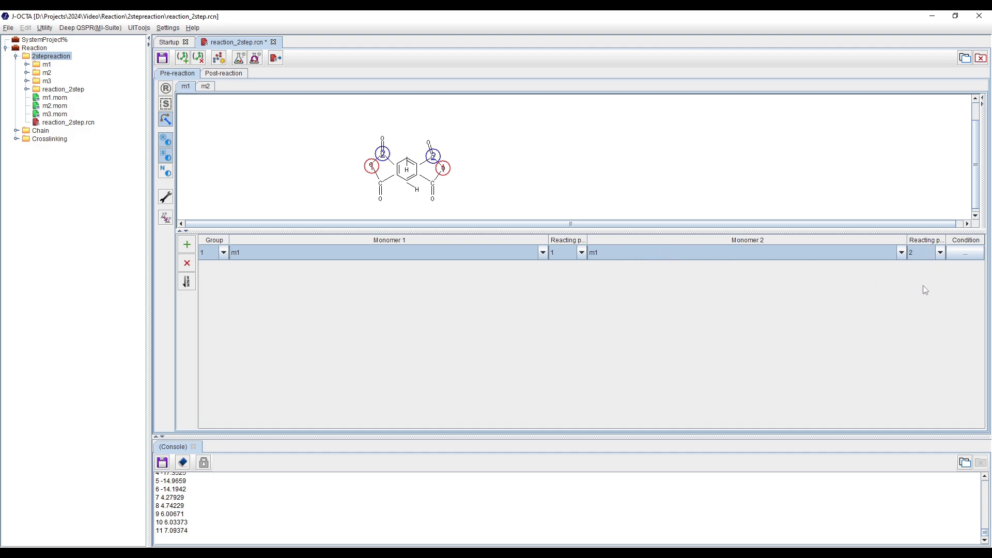
Step: Set the m1 reaction pair's condition to Scission, save it and display the m2 structure
click(967, 252)
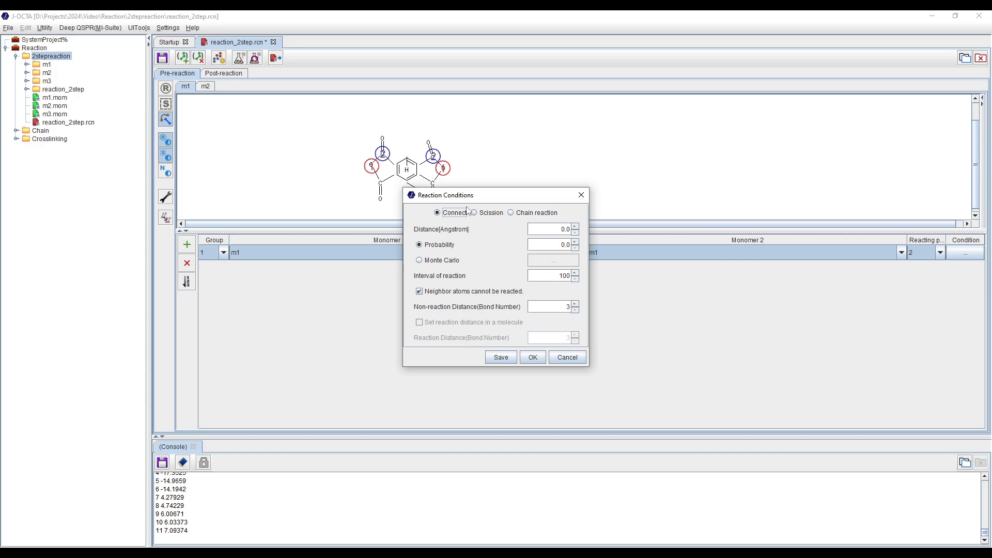
click(482, 215)
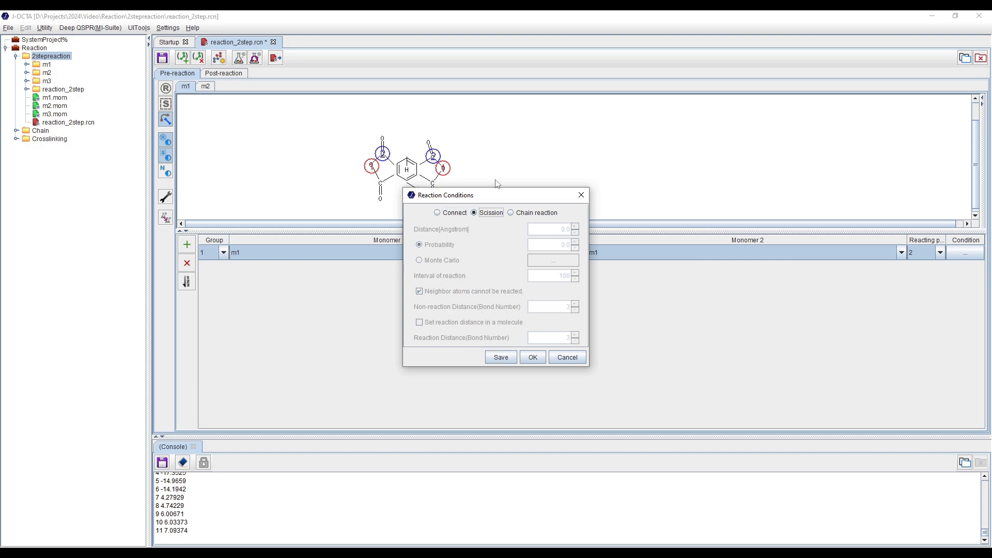
click(502, 357)
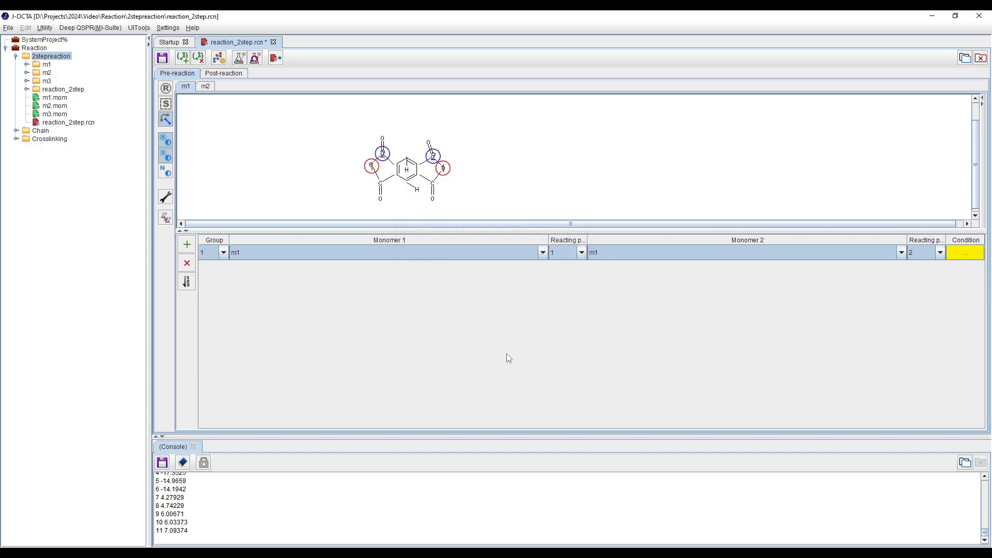
click(205, 87)
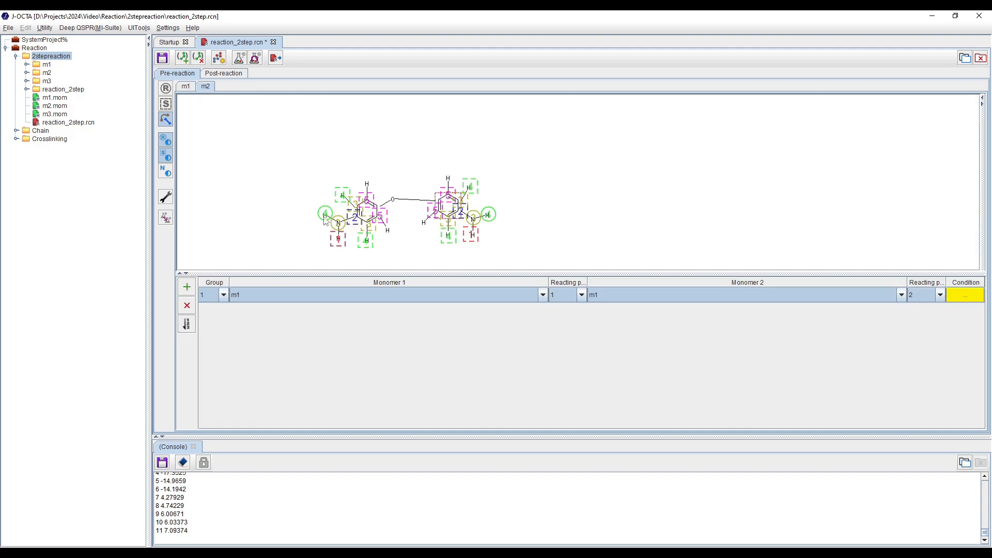
Step: Add a group 1 reaction pairing reaction point 3 of m2 with reaction point 4 of m2 and save its condition as Scission
click(187, 286)
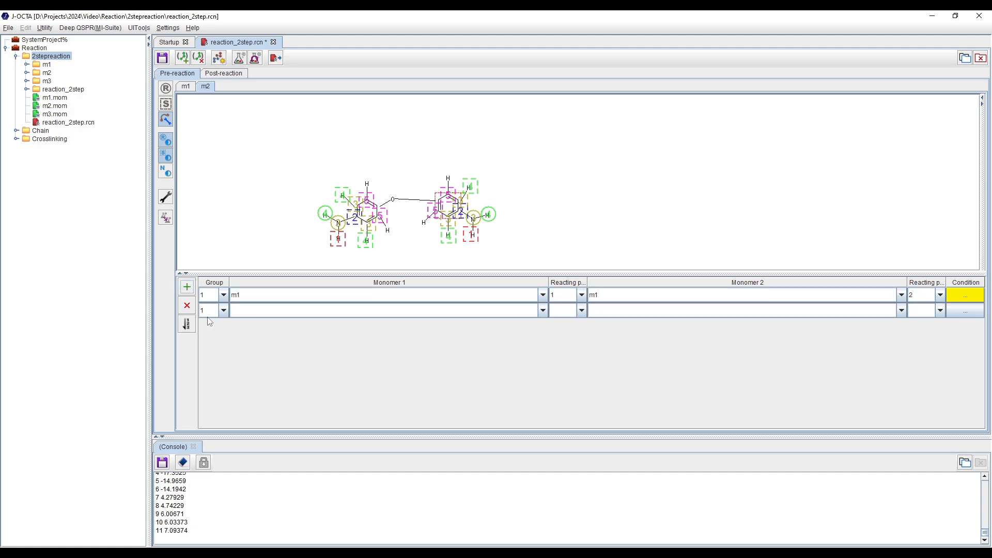
click(257, 320)
click(395, 338)
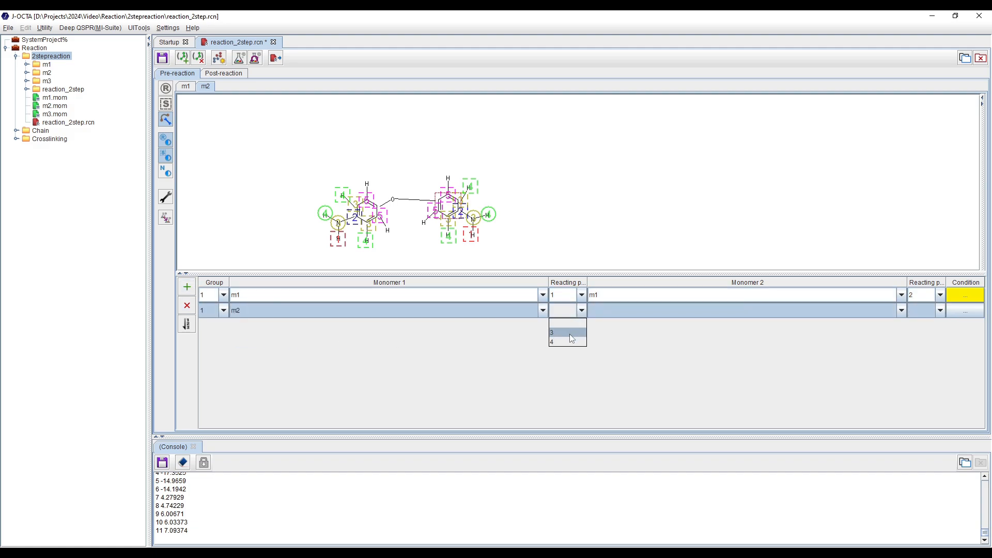
click(628, 311)
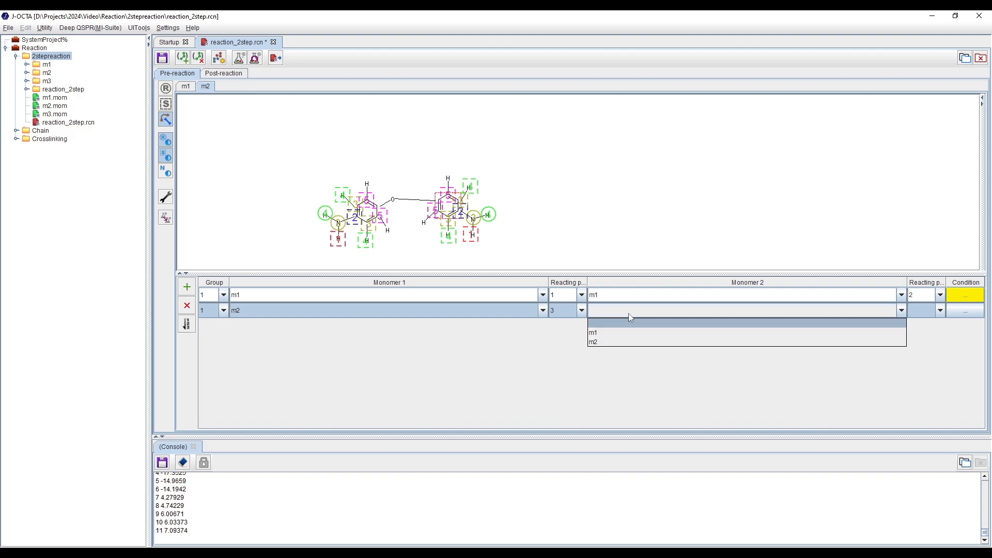
click(693, 341)
click(920, 343)
click(966, 312)
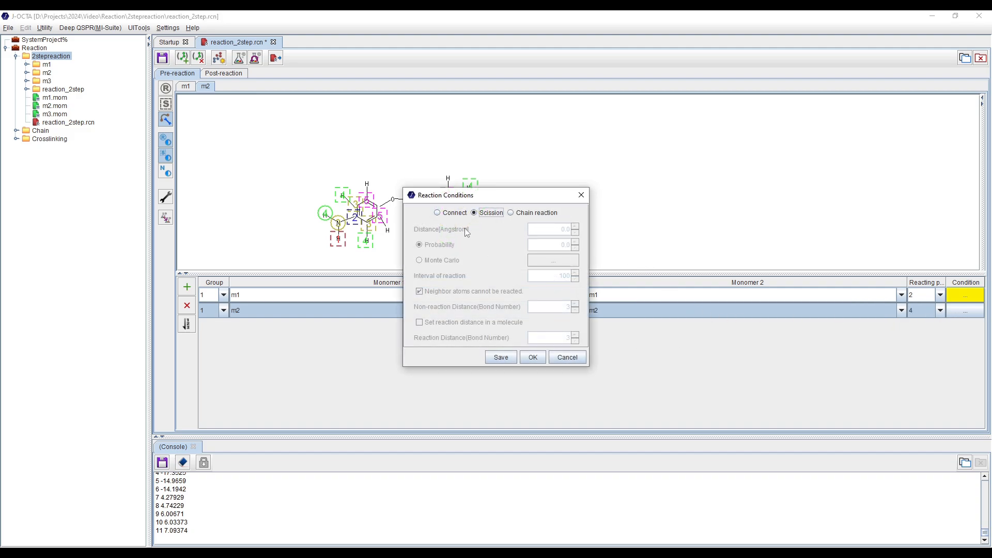
click(501, 357)
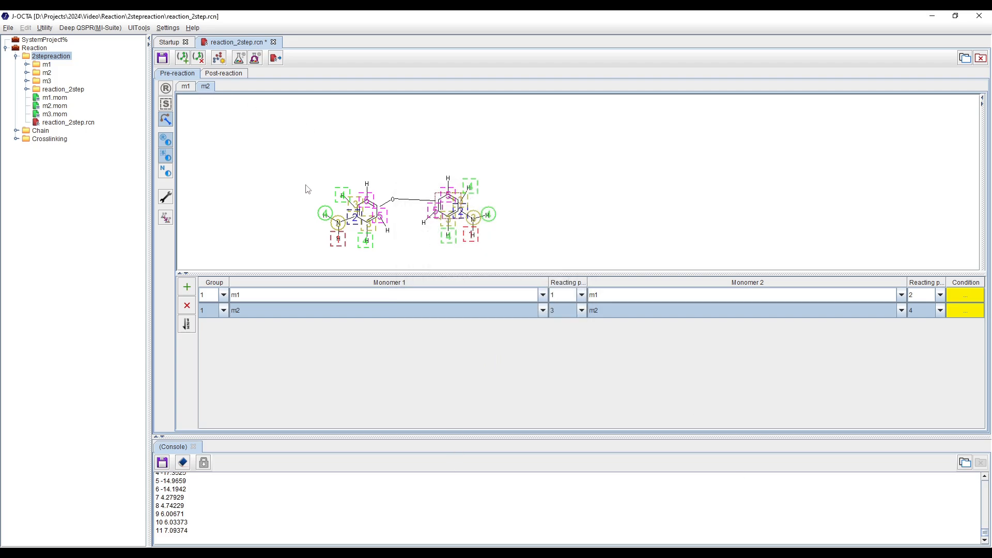
Step: Compare the reaction points marked on the m1 and m2 structures
click(189, 88)
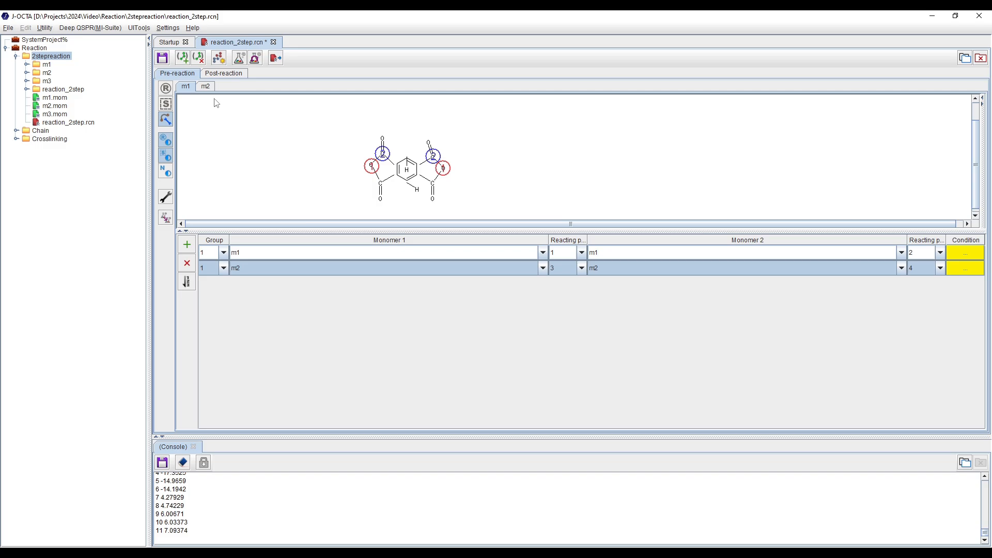
click(211, 87)
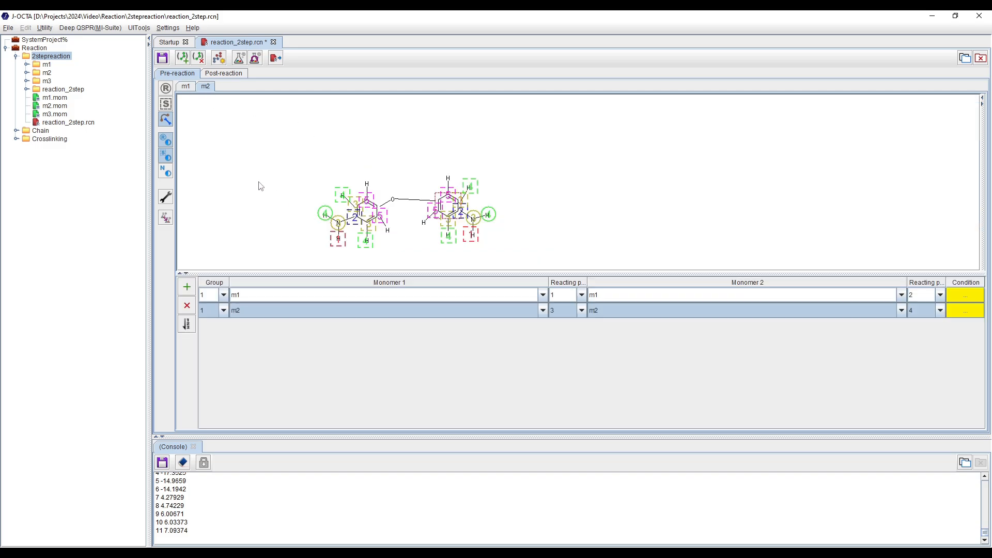
click(187, 87)
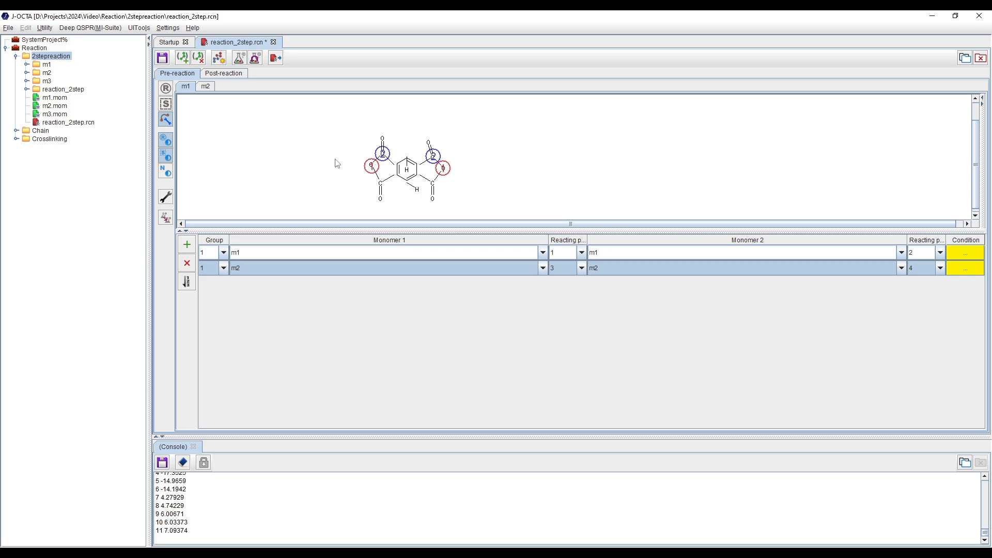
click(210, 91)
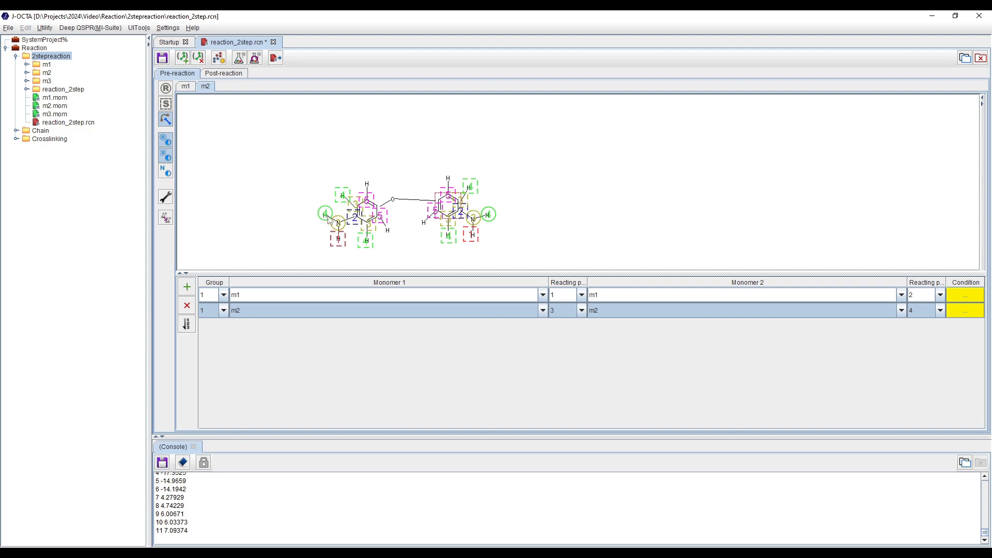
click(187, 87)
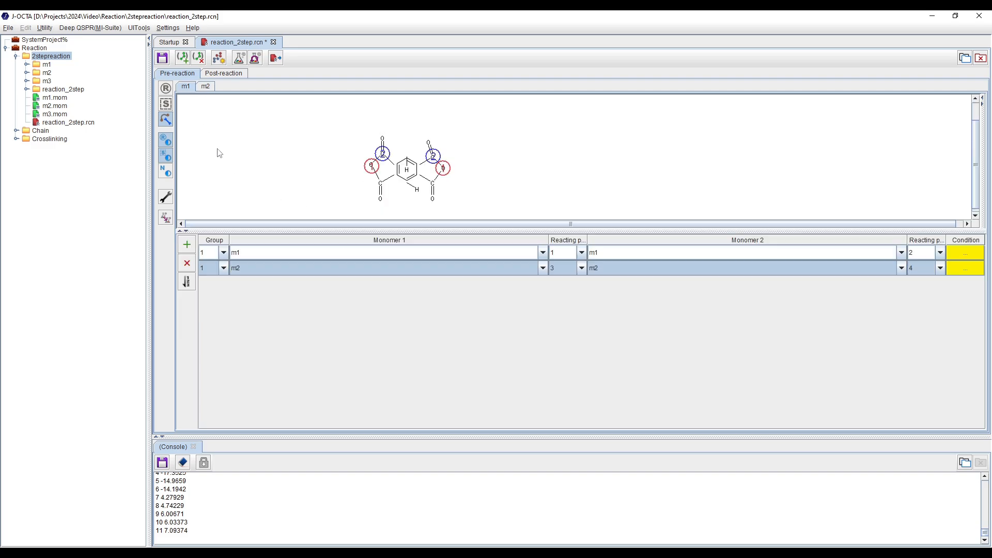
click(207, 87)
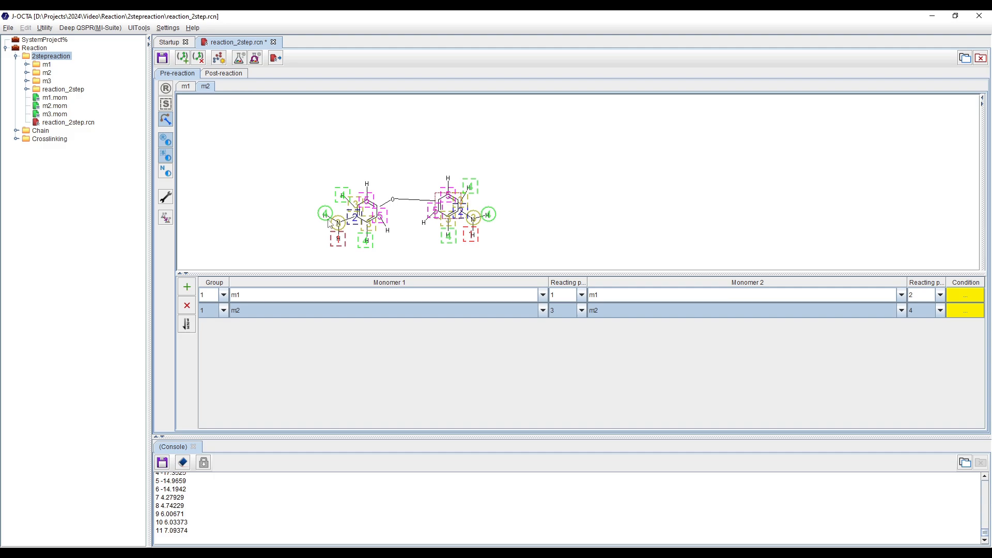
Step: Add a group 1 reaction pairing reaction point 1 of m1 with reaction point 4 of m2
click(187, 287)
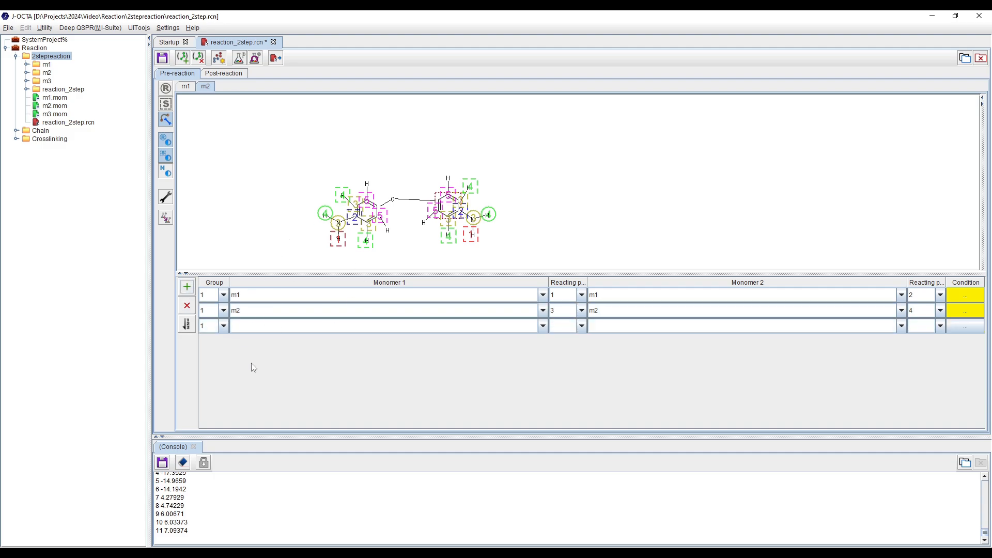
click(289, 325)
click(266, 346)
click(186, 87)
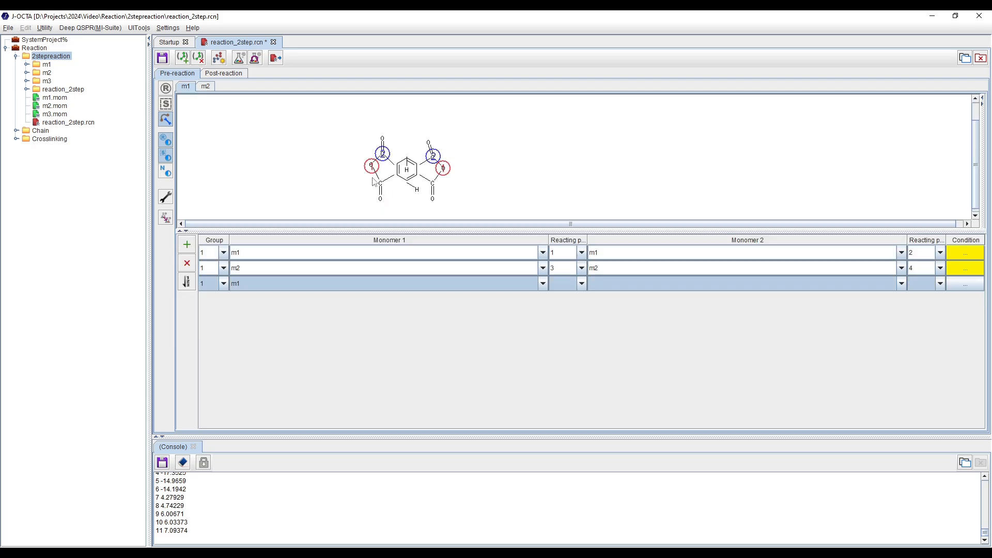
click(568, 283)
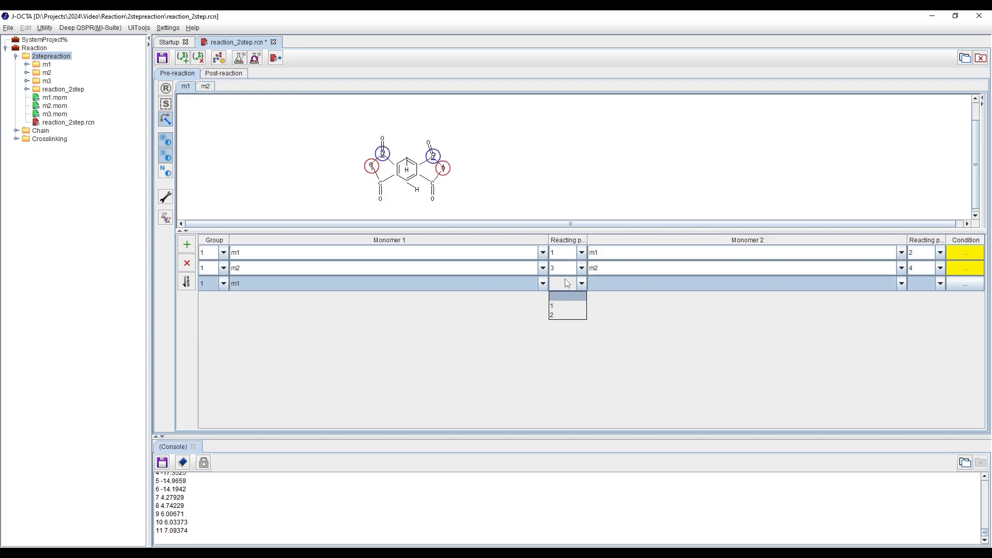
click(621, 287)
click(621, 317)
click(210, 89)
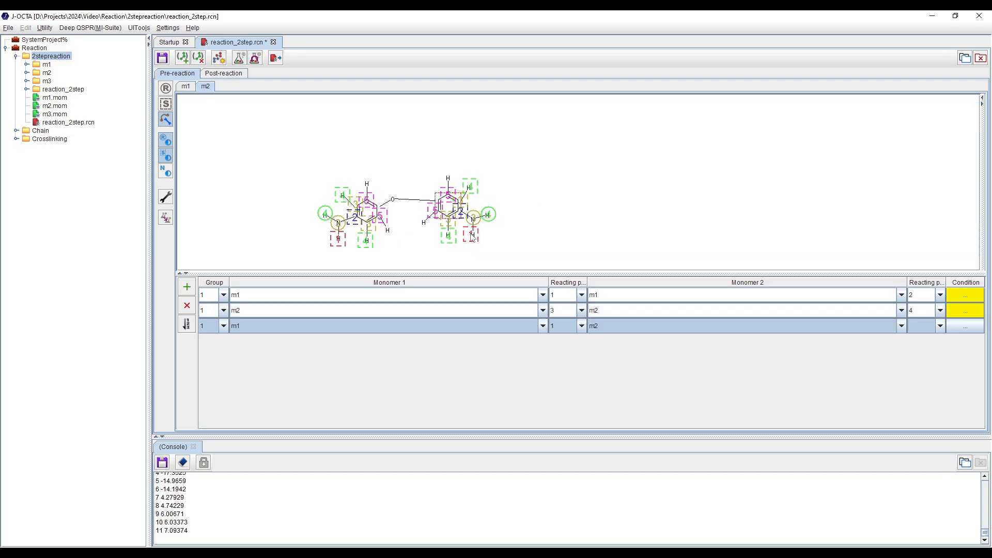
click(913, 326)
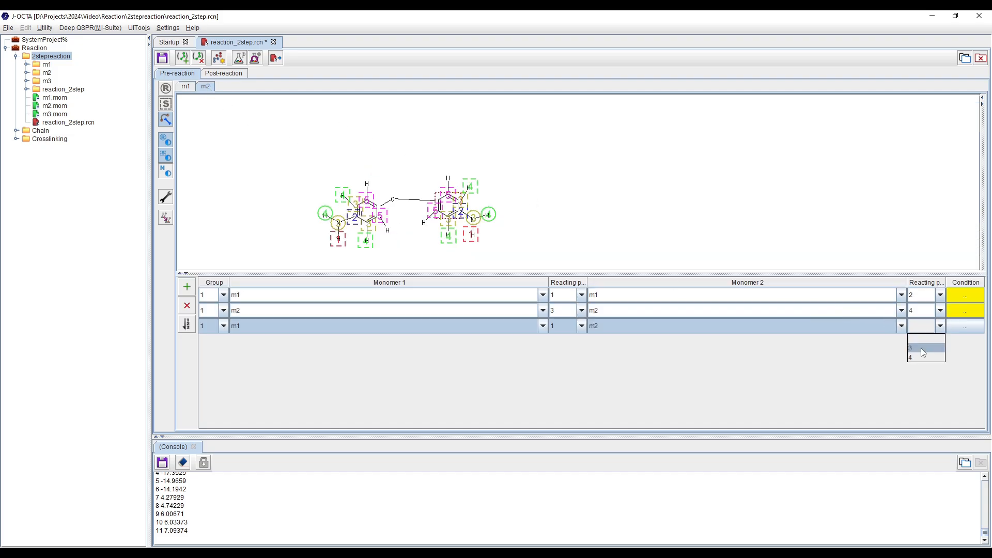
Step: Set the new m1–m2 pair's condition to Connect with distance 4.0 angstrom and probability 1.0, and save the reaction model
click(962, 329)
click(476, 211)
drag(475, 194, 440, 172)
click(402, 190)
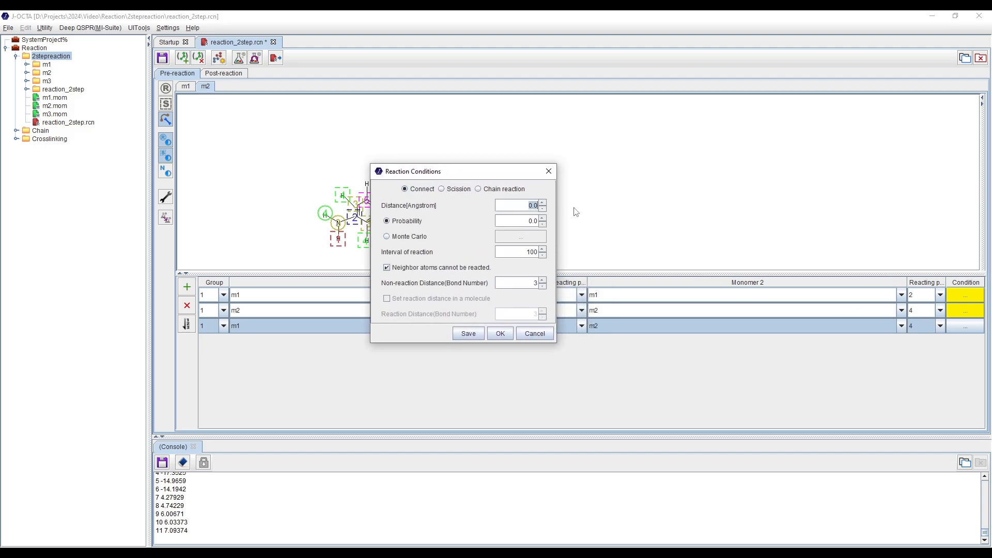
text(4.)
double_click(538, 222)
text(1.)
click(471, 334)
click(163, 62)
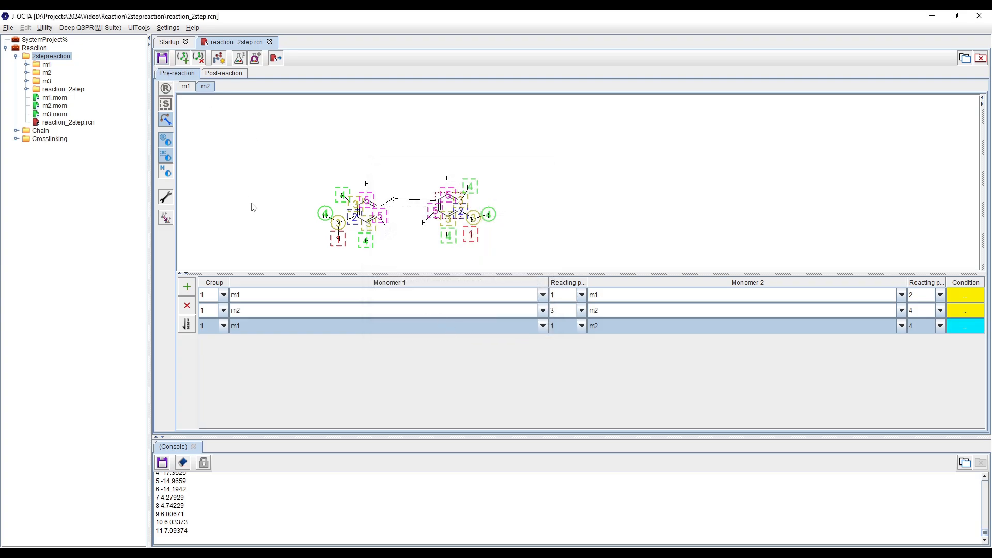
Step: Add a group 1 reaction pairing reaction point 2 of m1 with reaction point 3 of m2
click(193, 85)
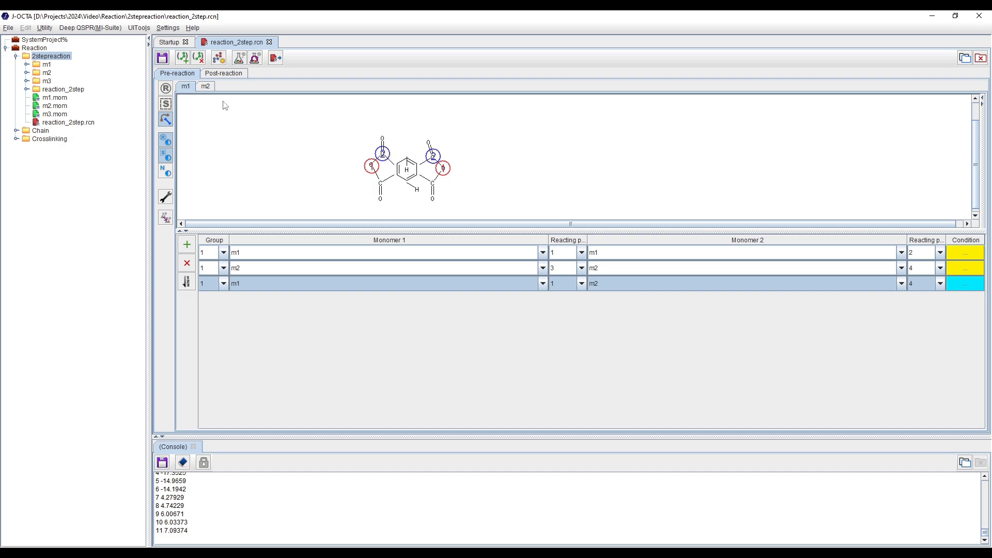
click(207, 87)
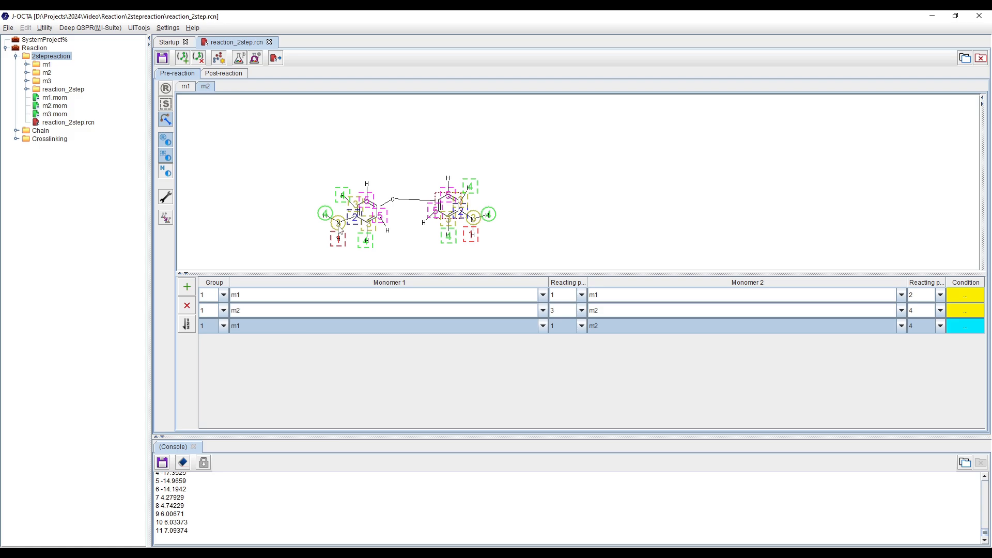
click(187, 287)
click(263, 341)
click(262, 363)
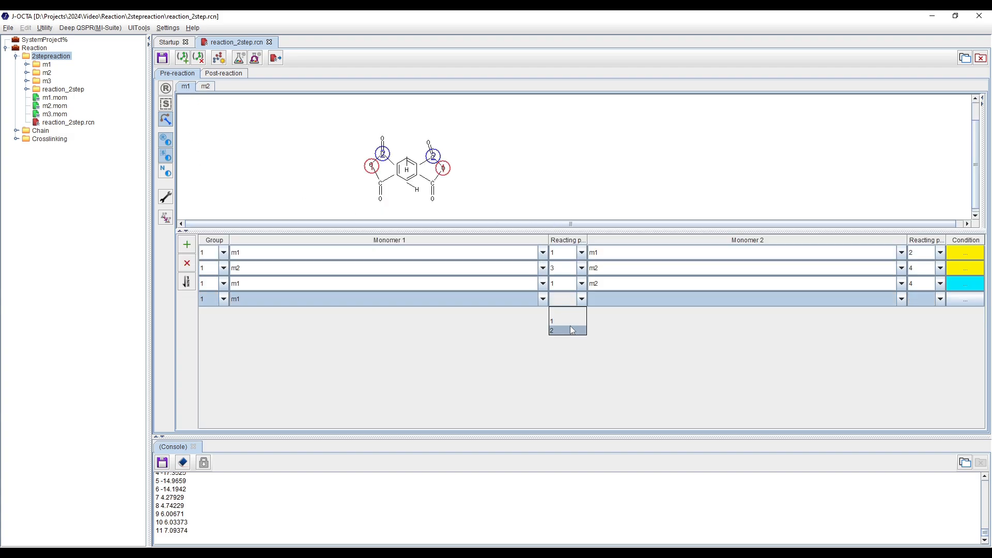
click(555, 330)
click(612, 302)
click(615, 331)
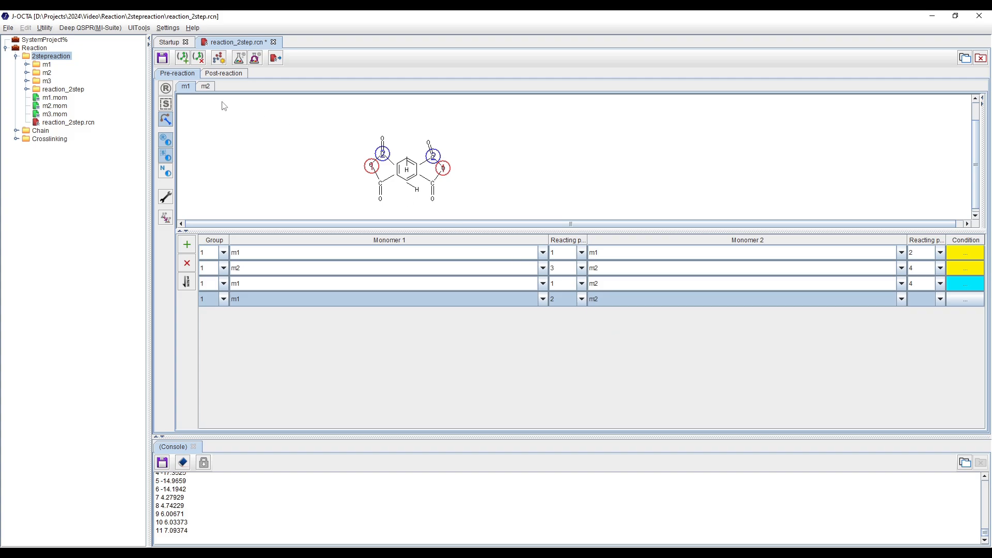
click(923, 341)
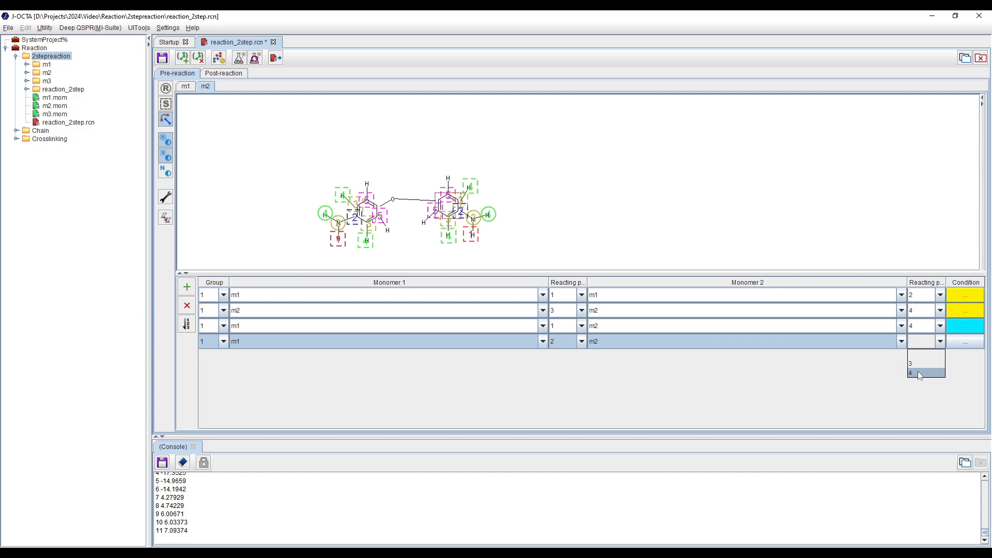
click(925, 364)
Step: Save a Connect condition with distance 4.0 angstrom and probability 1.0 for the last m1–m2 pair, and save the reaction model
click(963, 345)
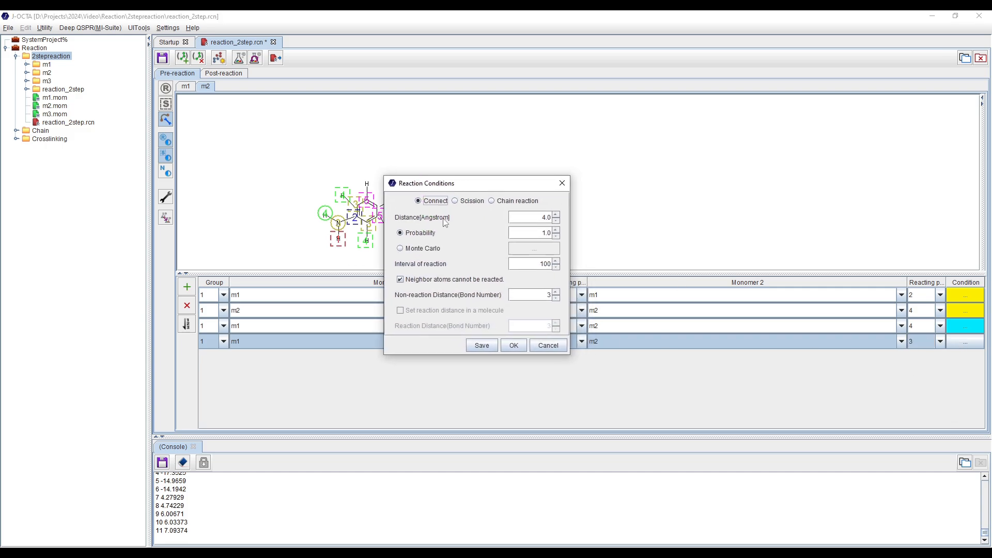
click(488, 345)
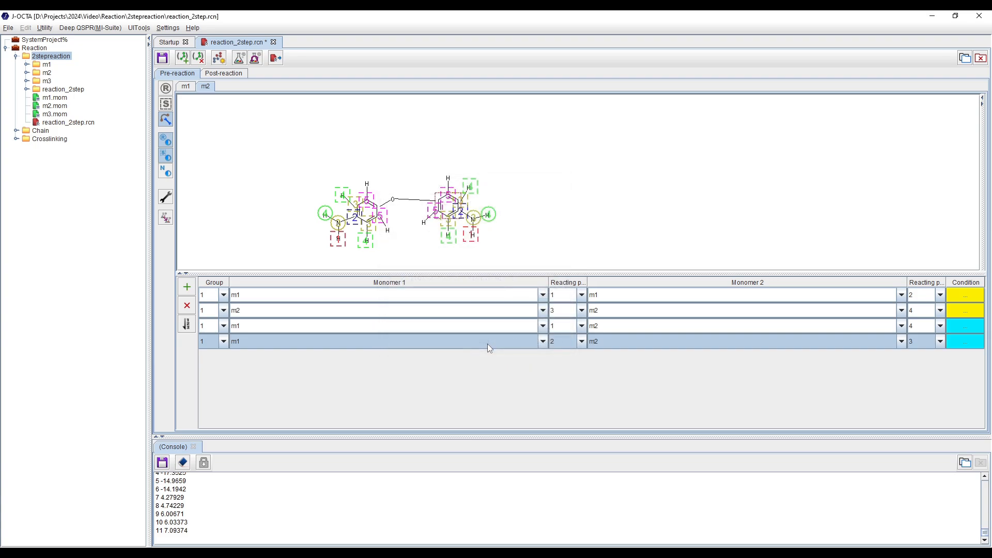
click(163, 57)
Step: Review the m1 and m2 markers and generate the post-reaction structures from the defined reaction pairs
click(185, 85)
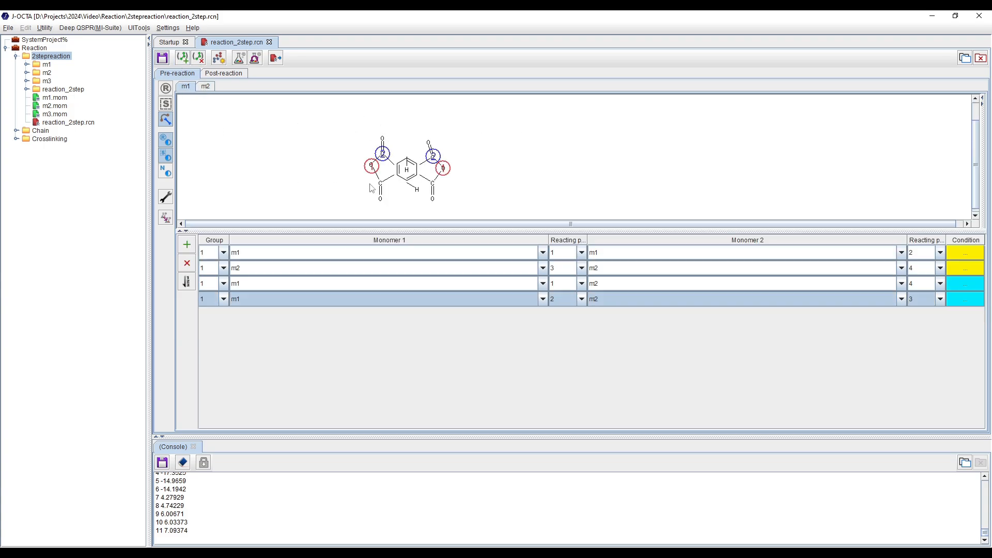
click(165, 88)
click(165, 103)
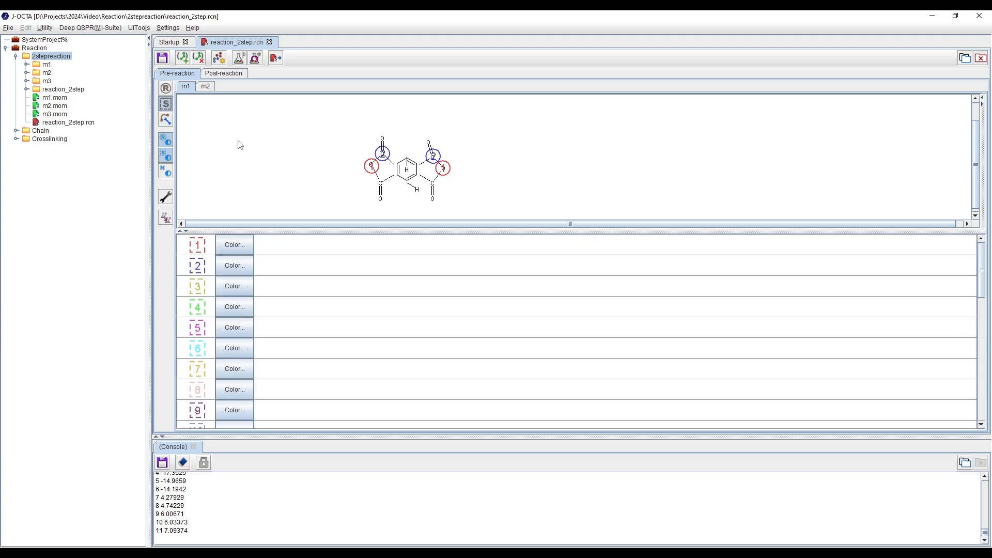
click(205, 86)
click(165, 120)
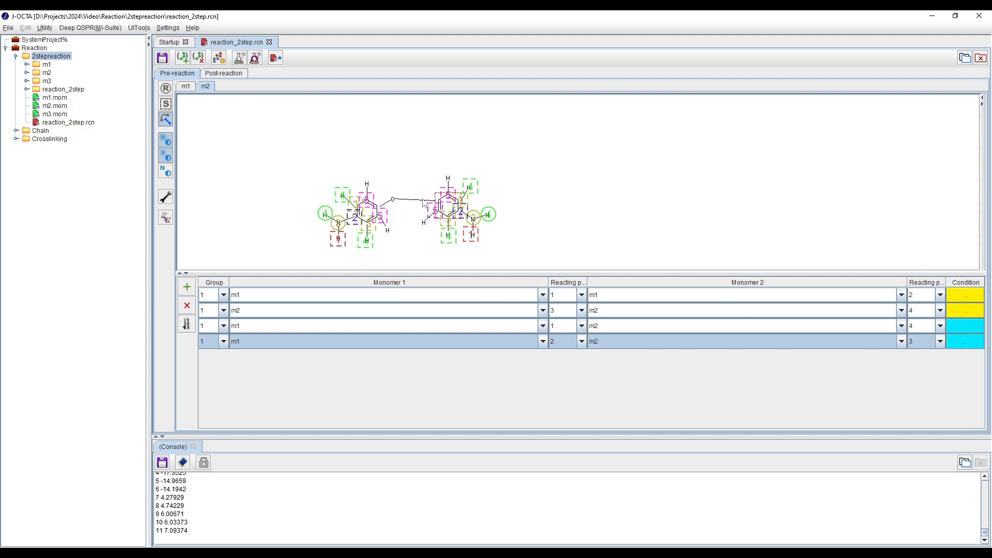
click(238, 61)
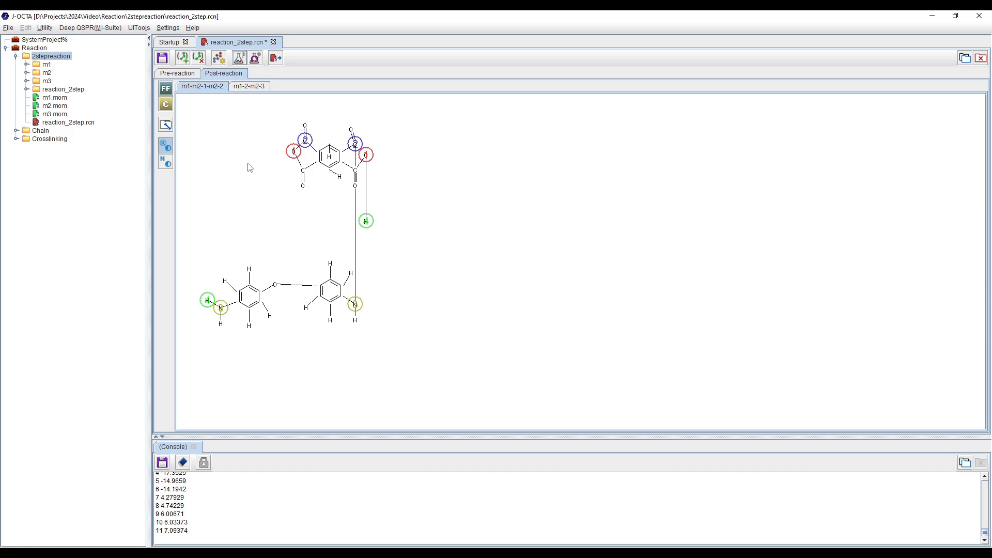
Step: Examine the bonding in both post-reaction structures and compare it with the pre-reaction m1 and m2 monomers
click(250, 87)
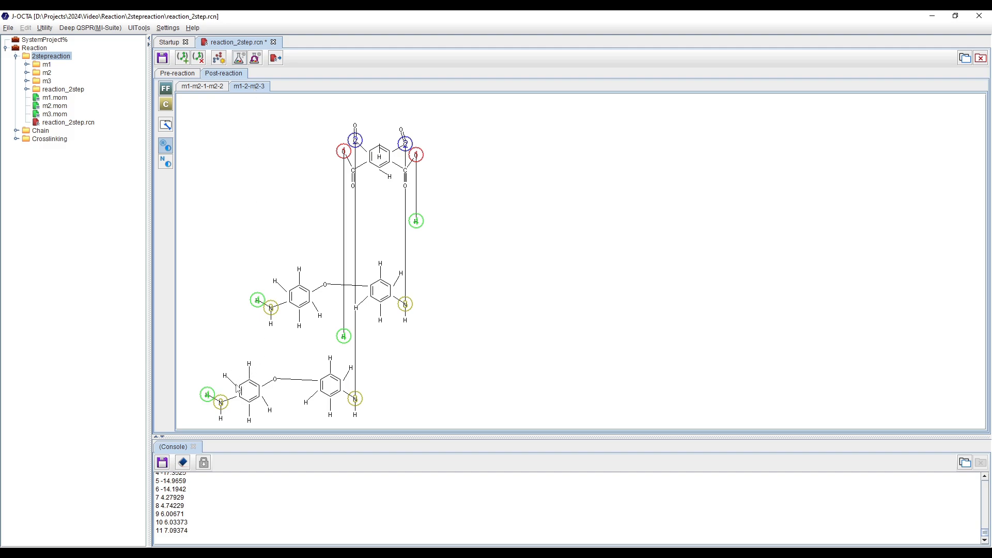
click(212, 87)
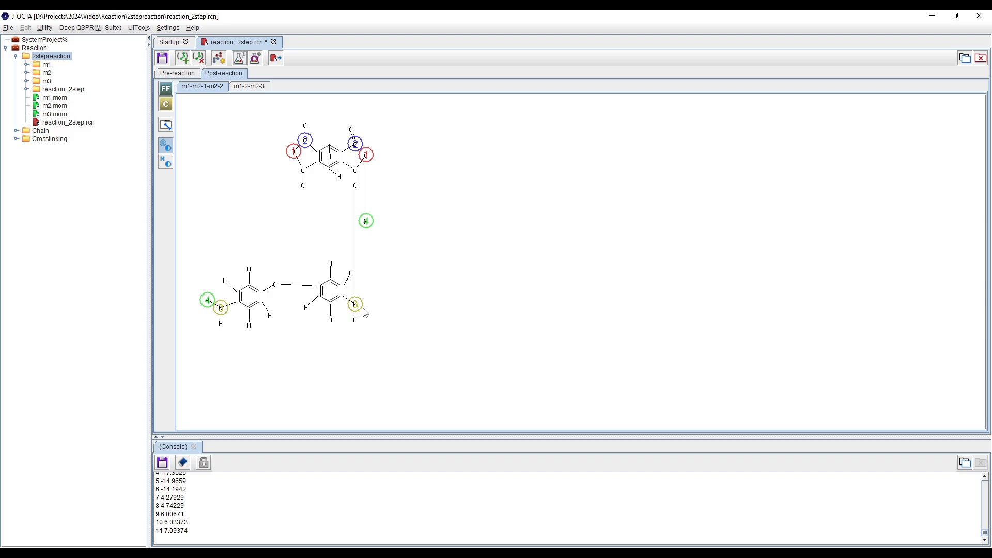
click(256, 87)
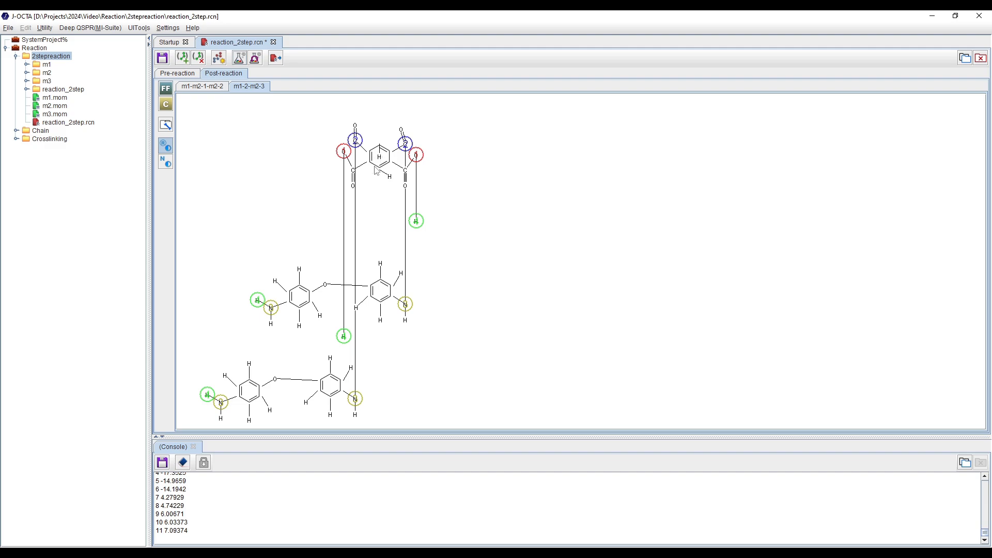
click(215, 91)
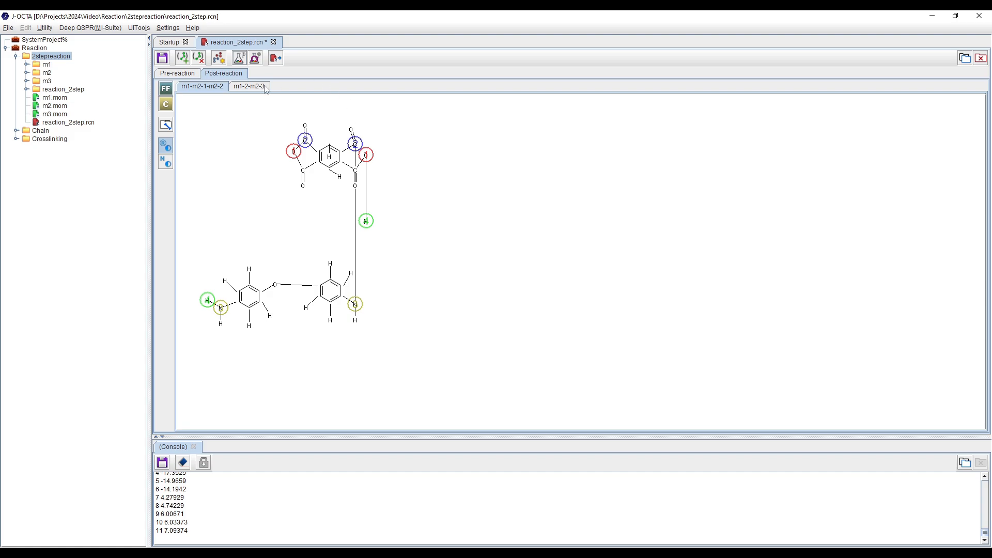
click(184, 75)
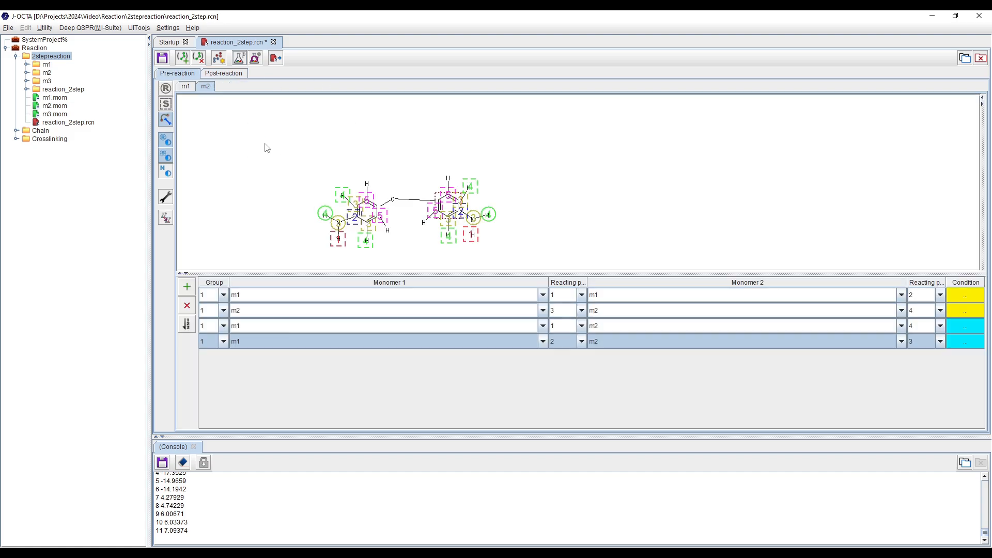
click(185, 88)
click(205, 88)
click(228, 75)
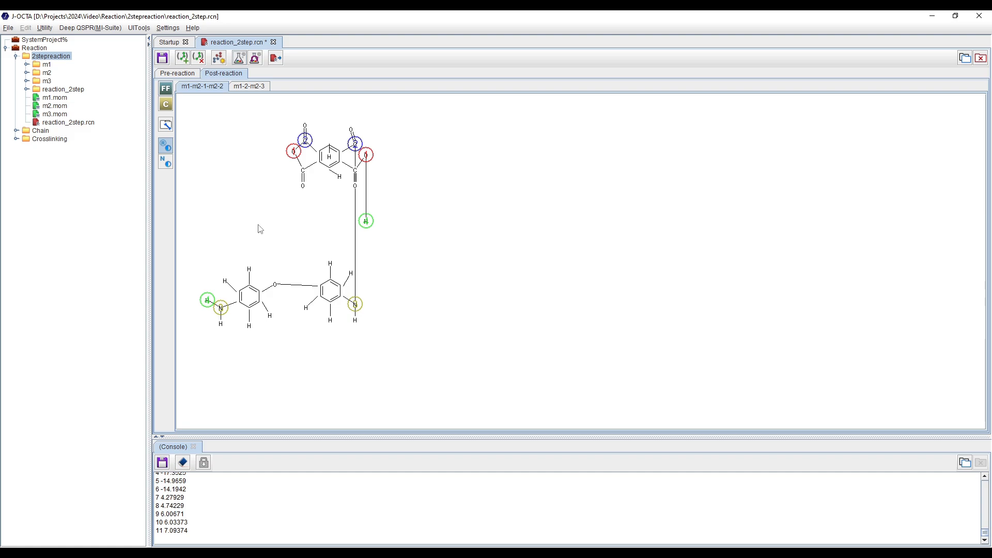
Step: Open the two-step reaction setting for the pre-reaction model and enlarge its window and structure view
click(177, 73)
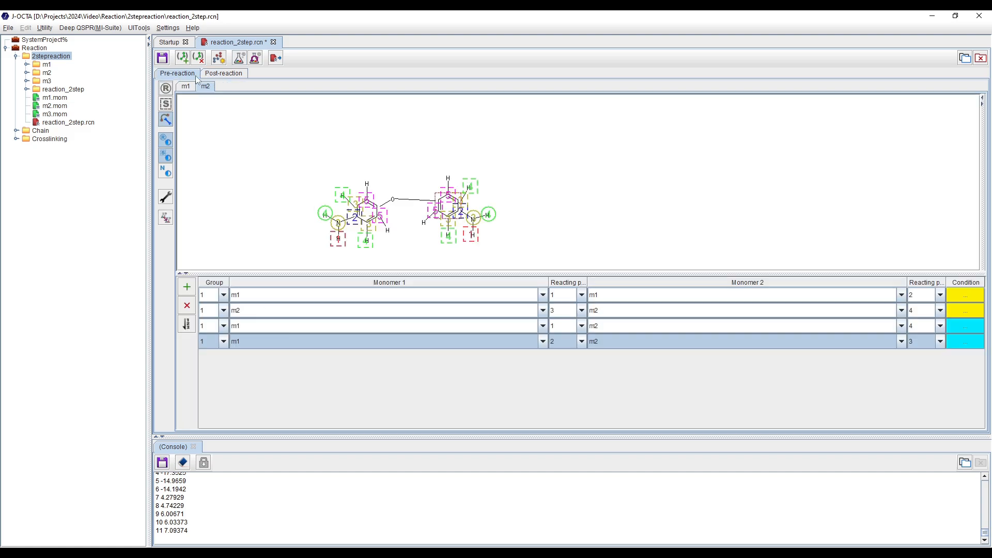
click(170, 218)
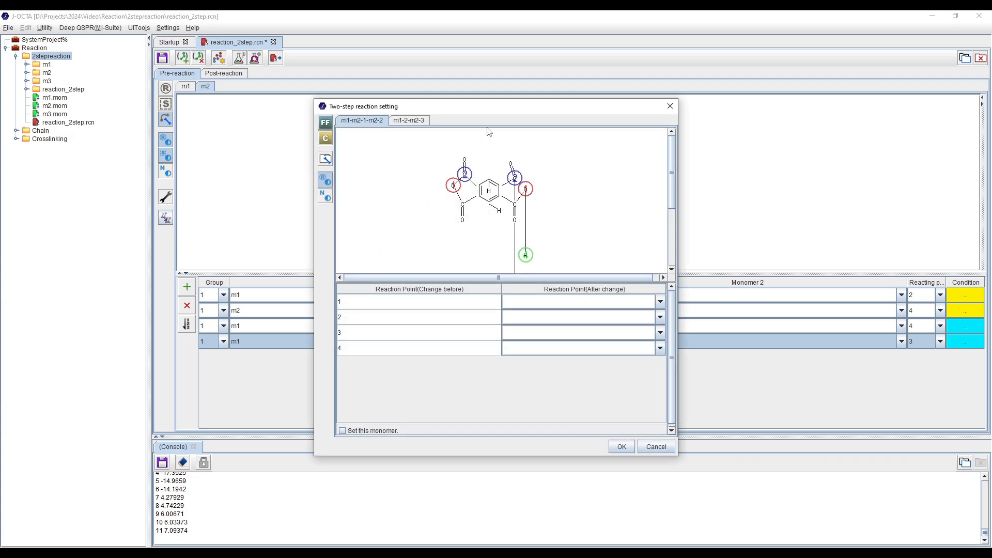
drag(474, 114, 412, 77)
drag(453, 414, 453, 514)
drag(613, 194, 620, 219)
drag(623, 211, 625, 190)
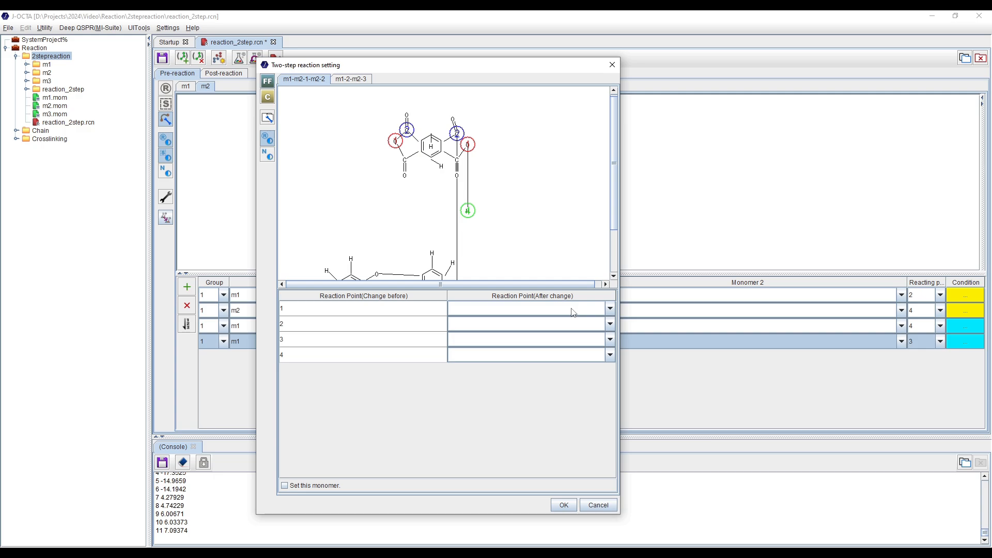
Step: Examine where reaction points 1 to 4 sit on the m1-m2-1-m2-2 structure in the two-step reaction setting
click(315, 310)
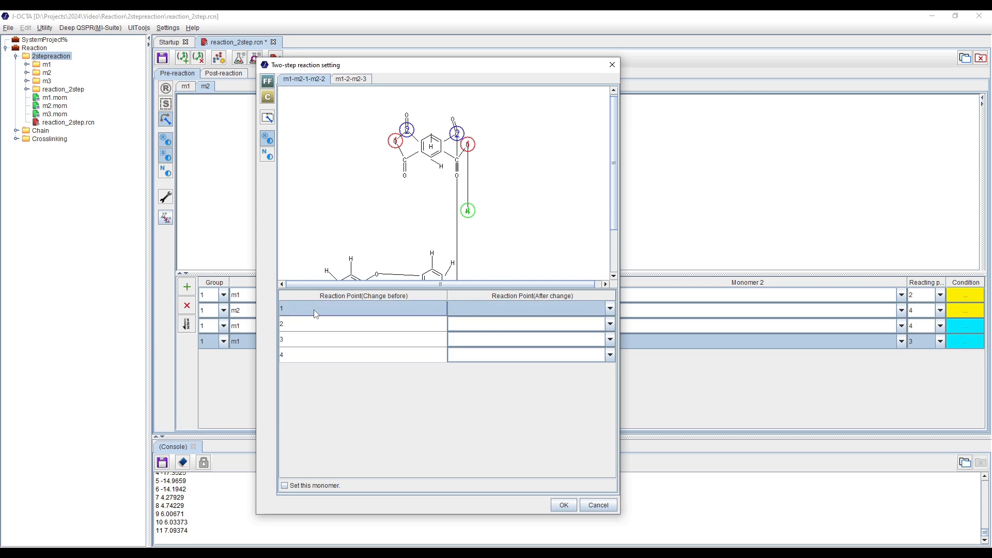
click(312, 324)
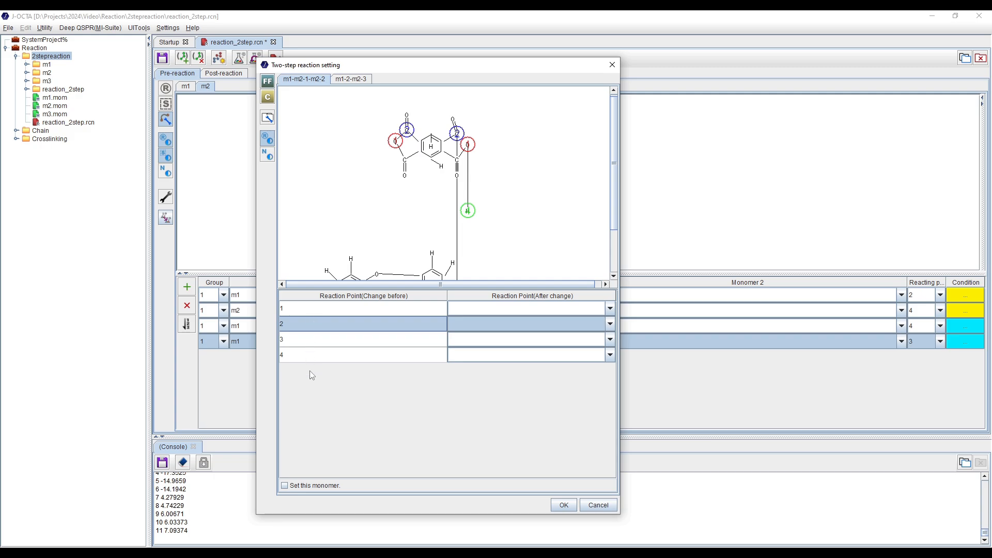
click(369, 311)
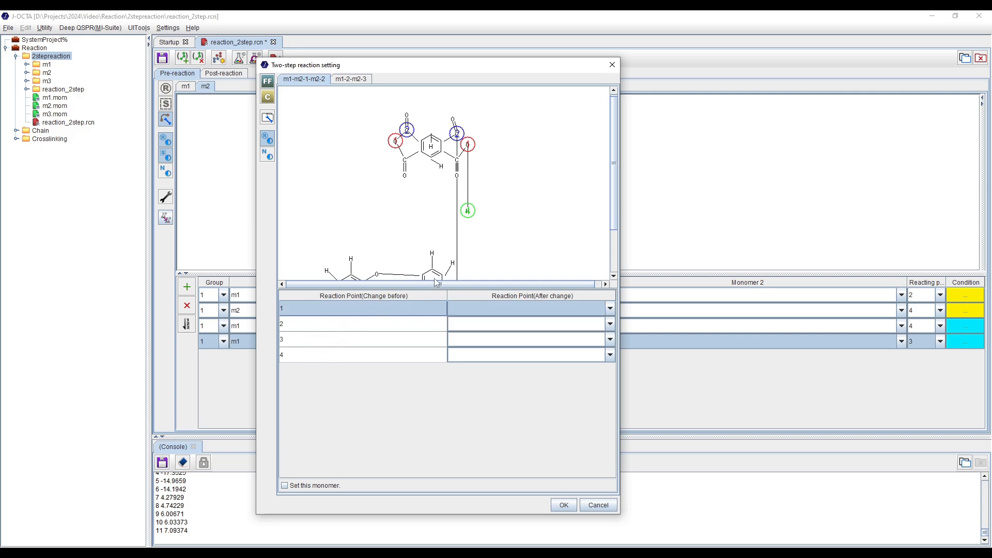
scroll(464, 152, down, 1)
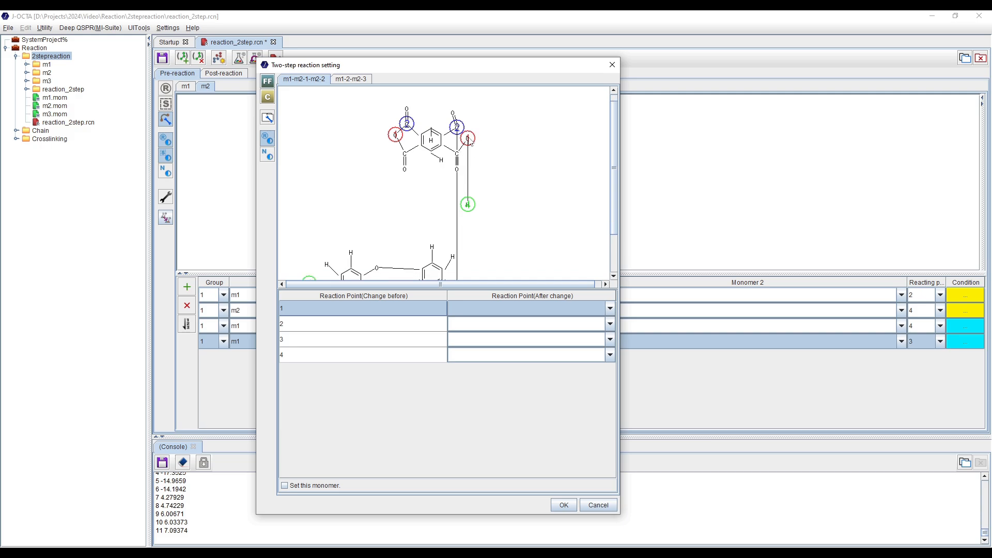
scroll(467, 159, down, 4)
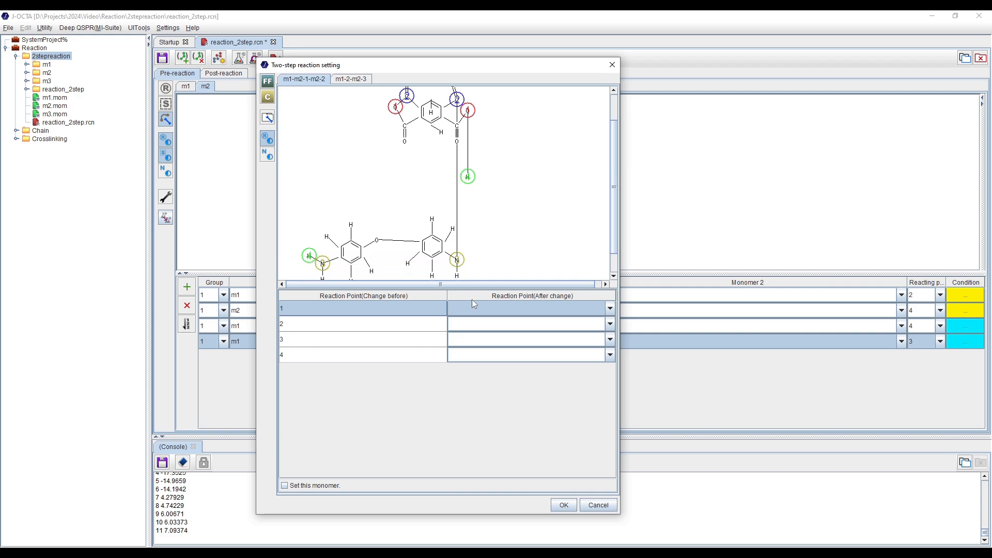
scroll(427, 290, down, 8)
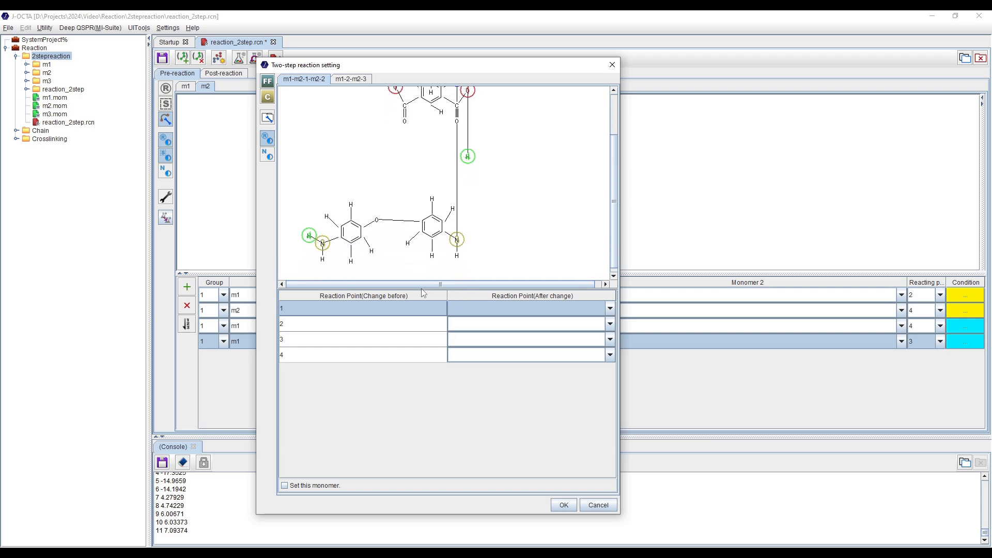
click(355, 357)
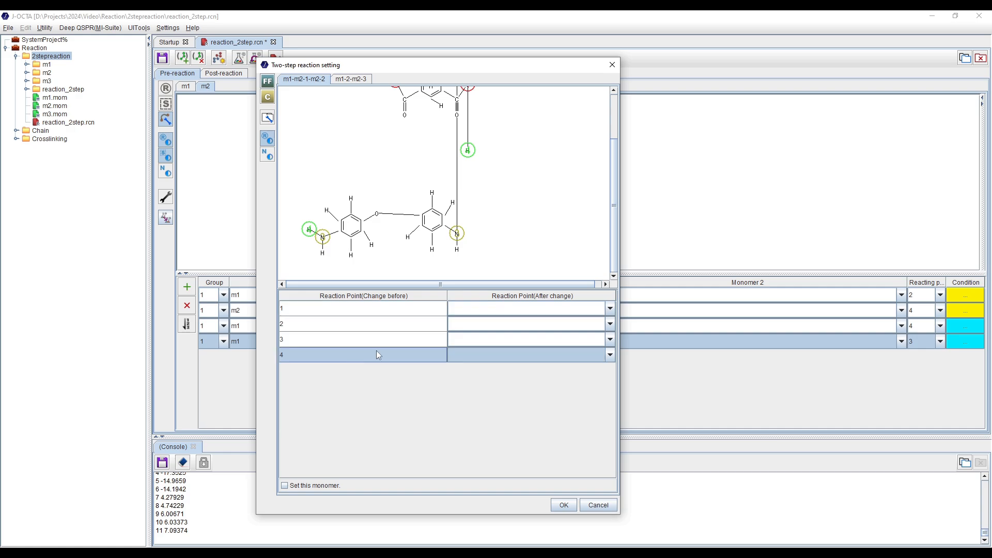
Step: Change reaction point 1 to 5 and reaction point 4 to 6 for the m1-m2-1-m2-2 structure
click(388, 309)
click(537, 312)
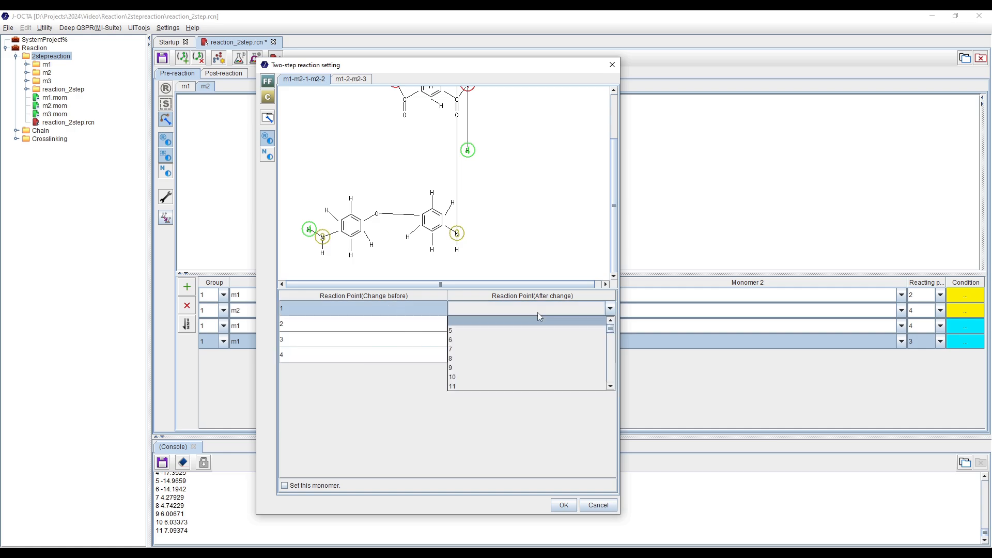
scroll(493, 341, down, 1)
scroll(465, 341, up, 1)
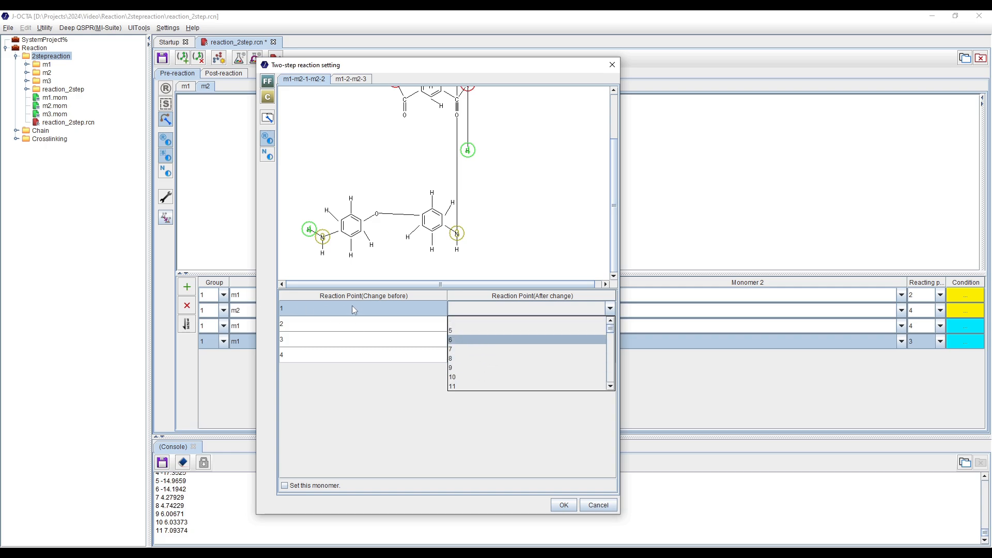
click(467, 331)
click(370, 355)
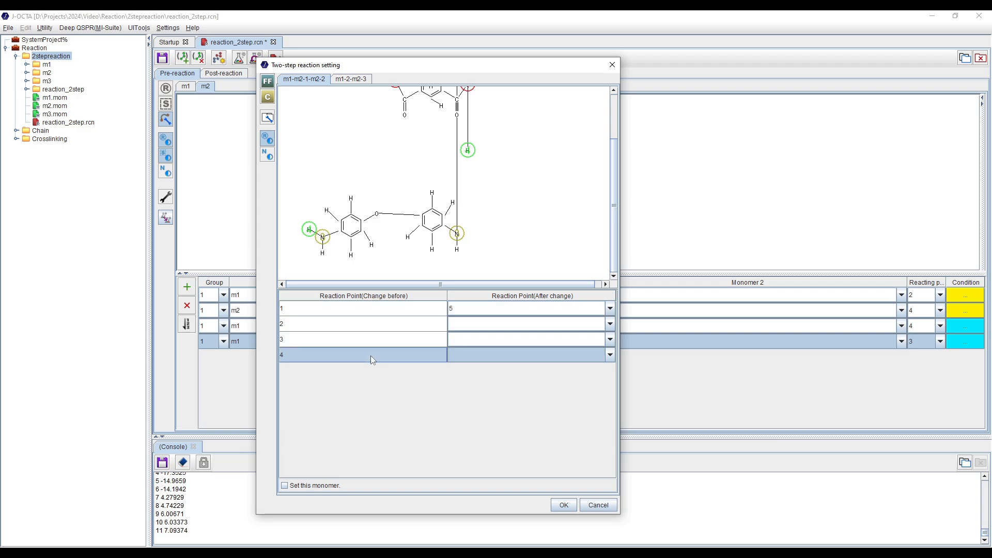
scroll(478, 171, up, 2)
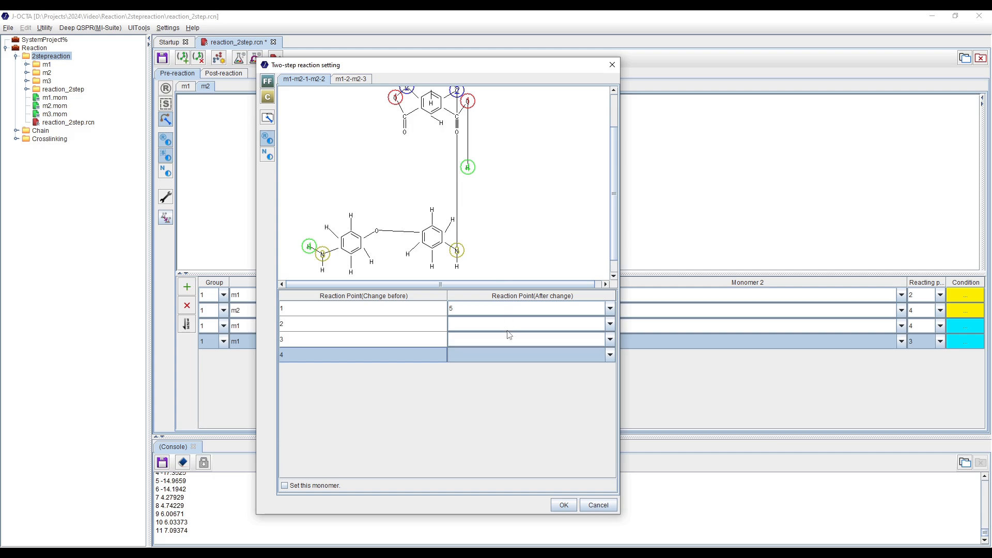
click(509, 356)
click(478, 382)
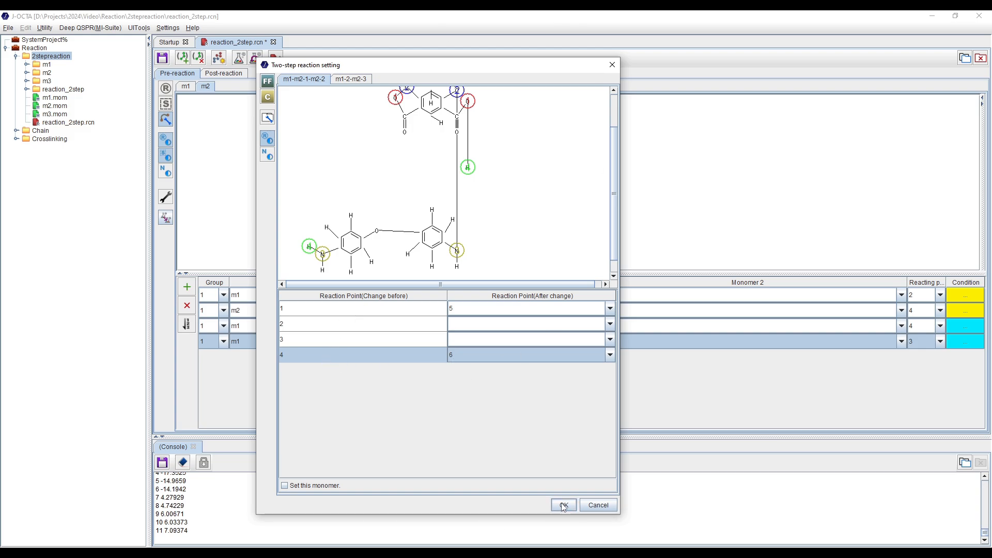
Step: Enable setting the m1-m2-1-m2-2 structure as a monomer and apply the two-step reaction setting
scroll(444, 165, up, 3)
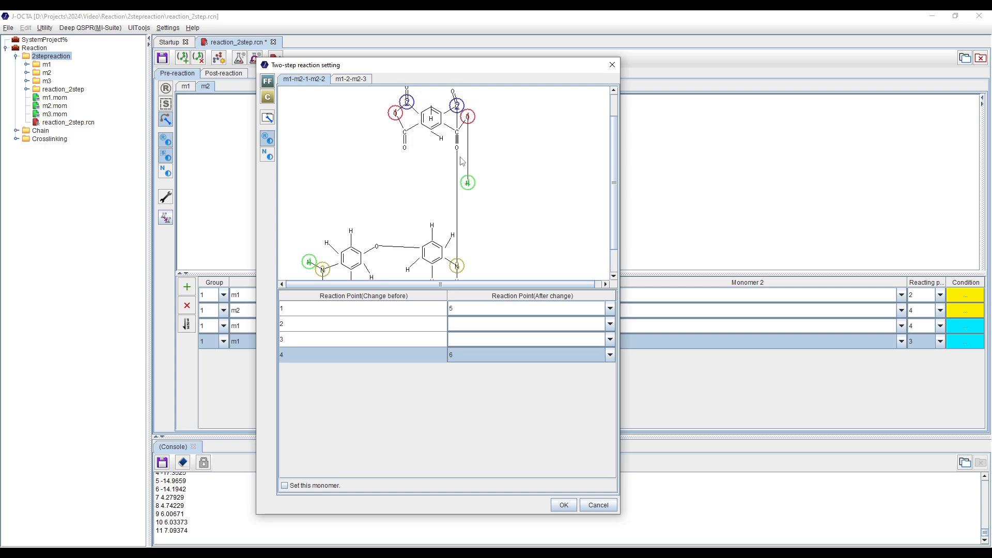
click(284, 487)
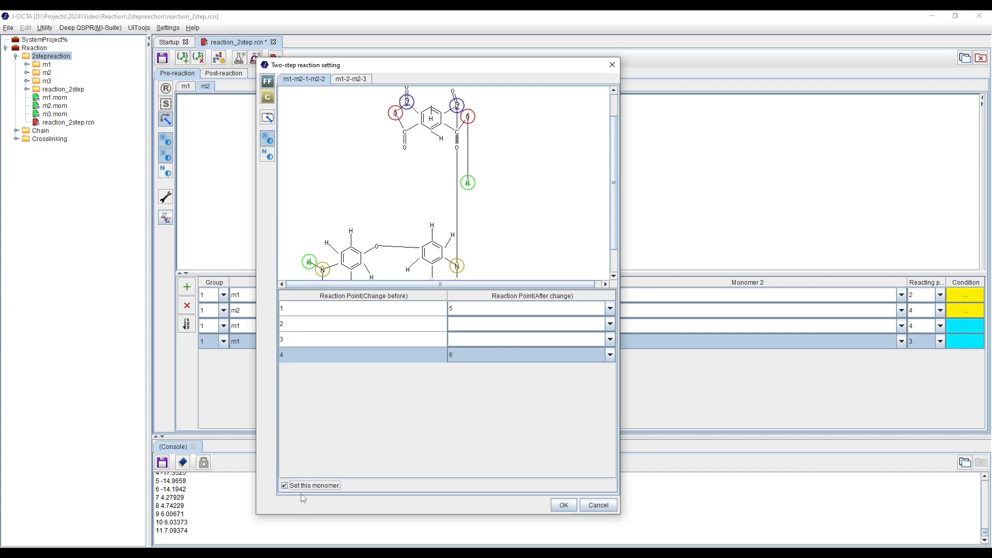
click(563, 505)
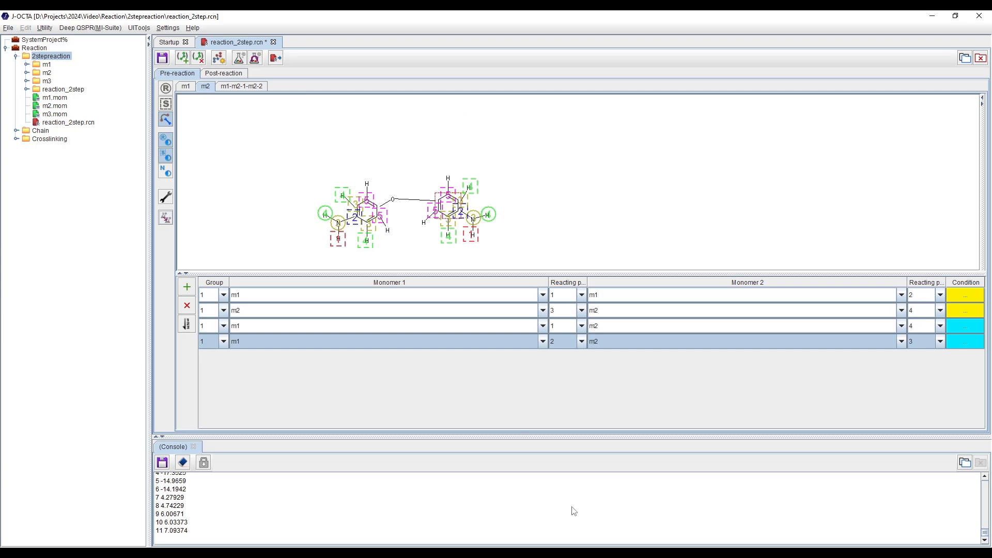
Step: Remove reaction point 5 from the anhydride ring oxygen and 6 from the free amine hydrogen on m1-m2-1-m2-2, and save the model
click(244, 88)
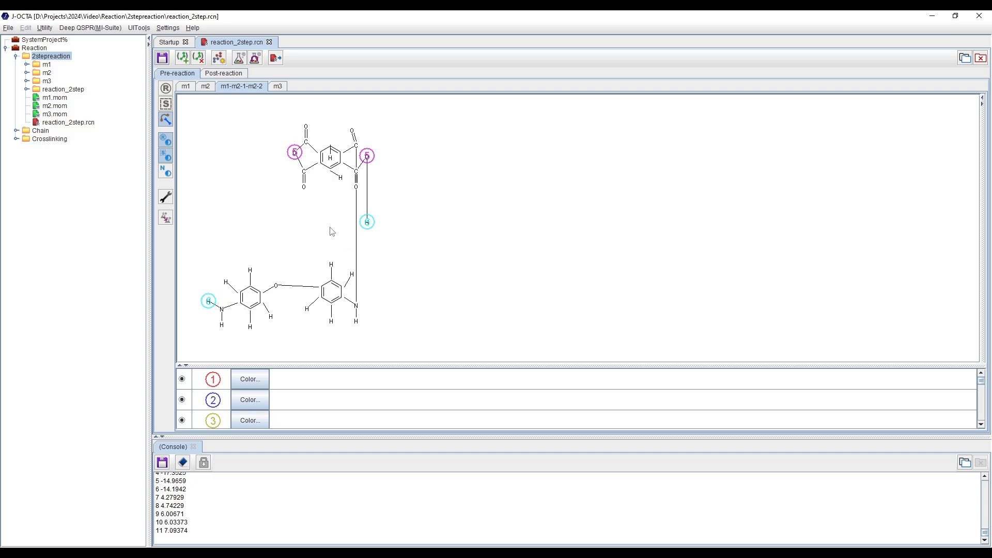
click(296, 155)
click(210, 303)
click(164, 61)
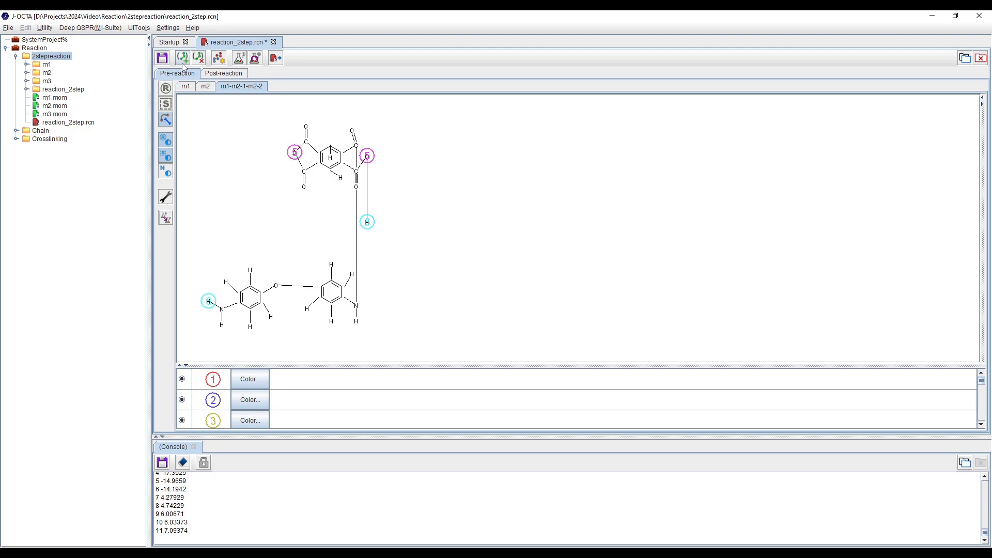
Step: Register m3 as an additional monomer in the reaction model from its model file
click(183, 59)
click(598, 282)
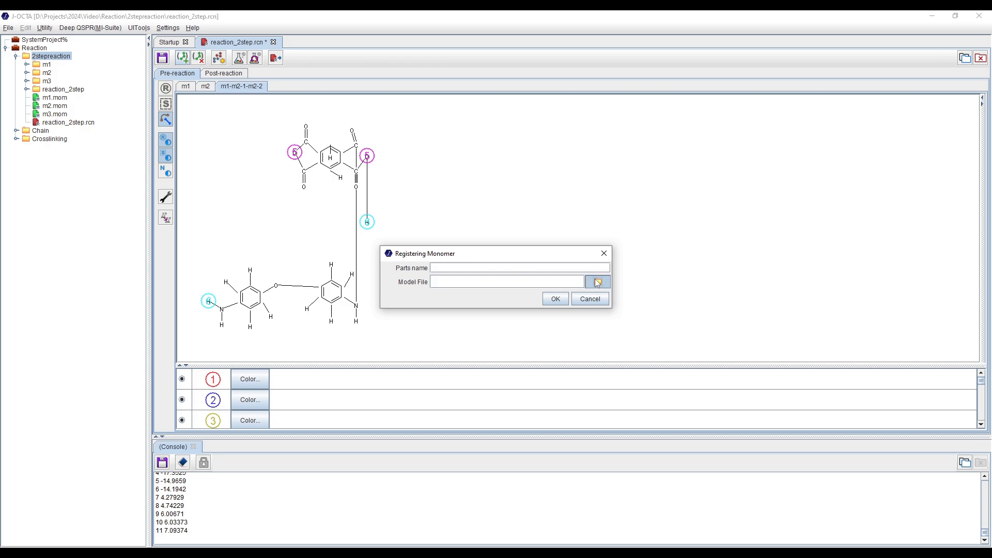
double_click(403, 240)
click(396, 298)
click(556, 354)
click(559, 300)
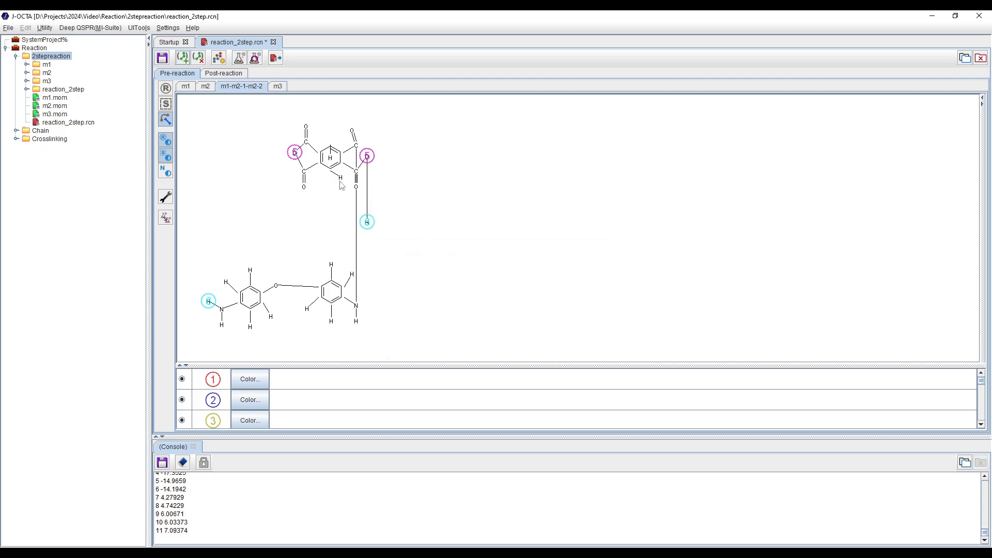
Step: Mark the m3 carbon as reaction point 7 and its oxygen as reaction point 8, and check them against m1-m2-1-m2-2
scroll(418, 173, down, 12)
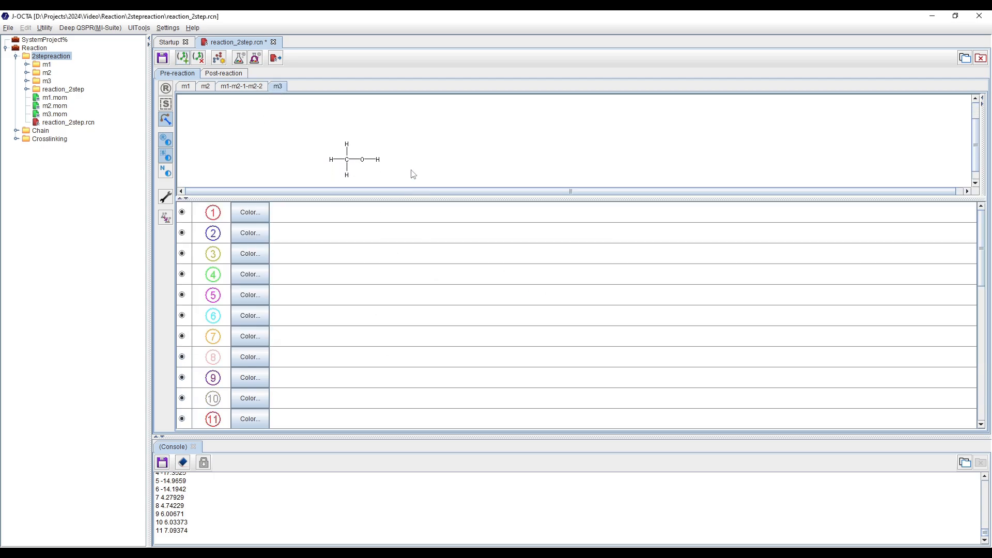
scroll(348, 151, down, 2)
click(218, 341)
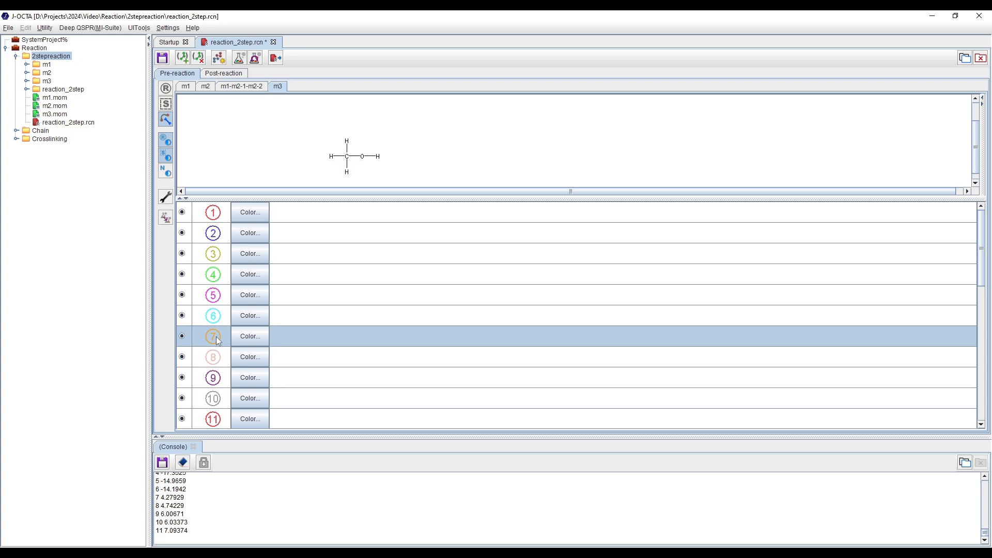
click(348, 157)
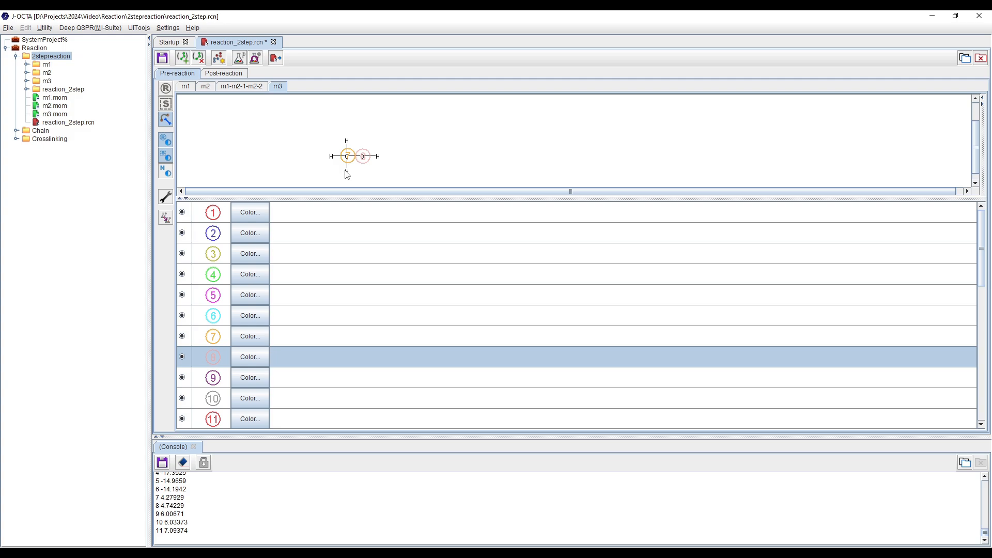
click(254, 86)
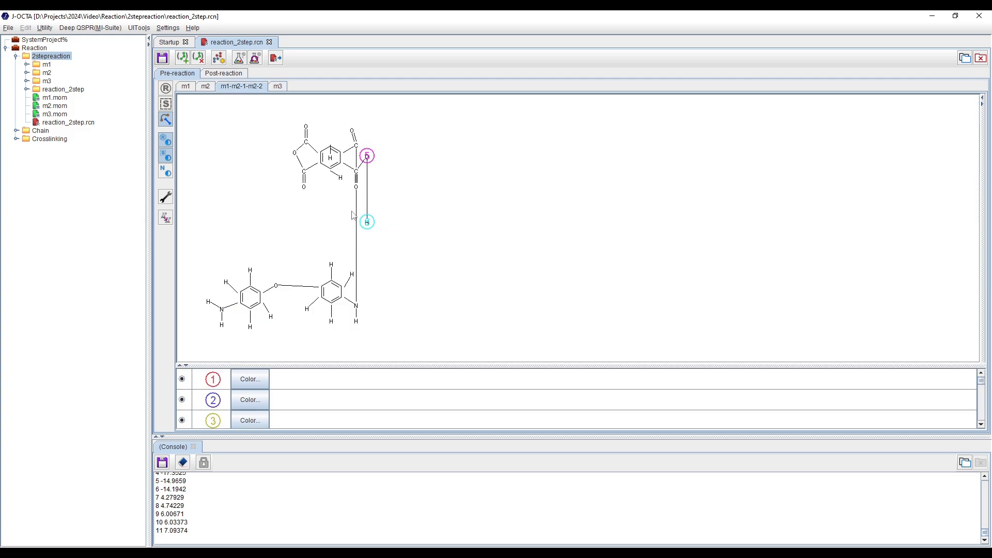
click(279, 87)
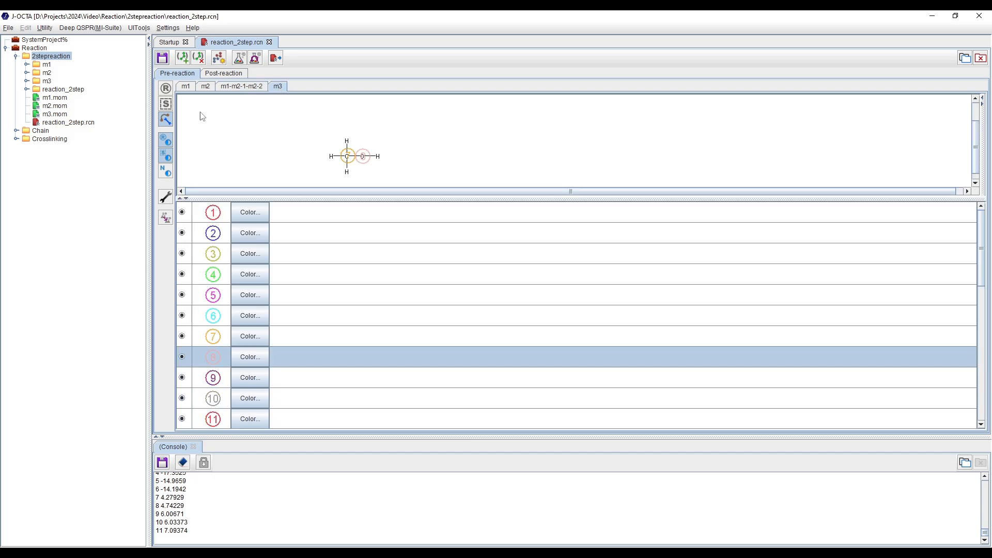
Step: Assign S marker 1 to the three methyl hydrogens and S marker 2 to the hydroxyl hydrogen of m3, and save the model
click(167, 89)
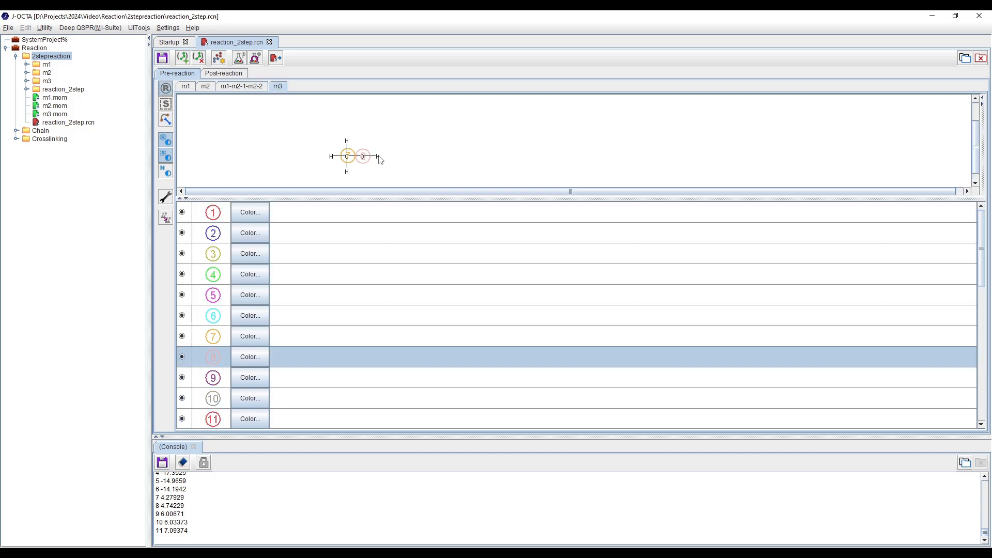
click(165, 104)
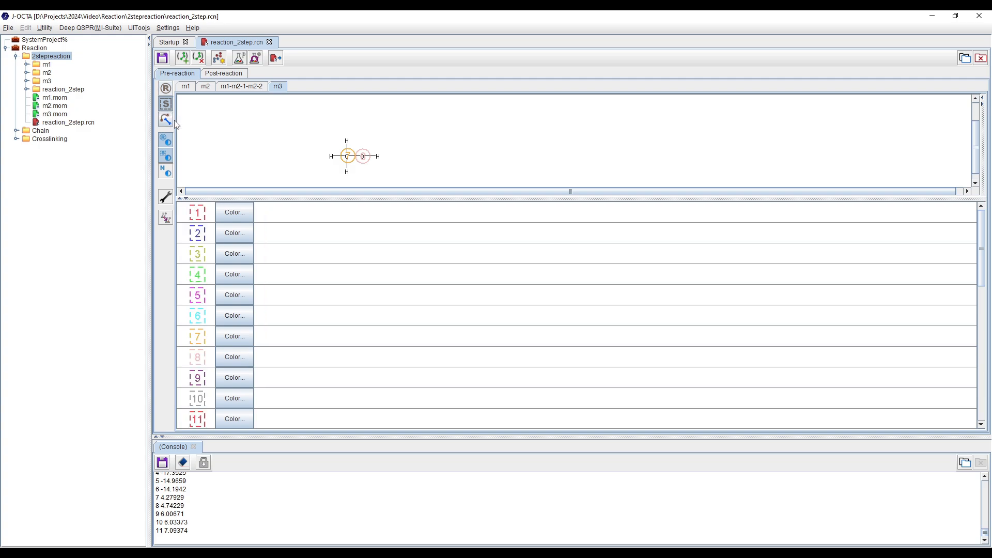
click(208, 216)
click(346, 141)
click(331, 156)
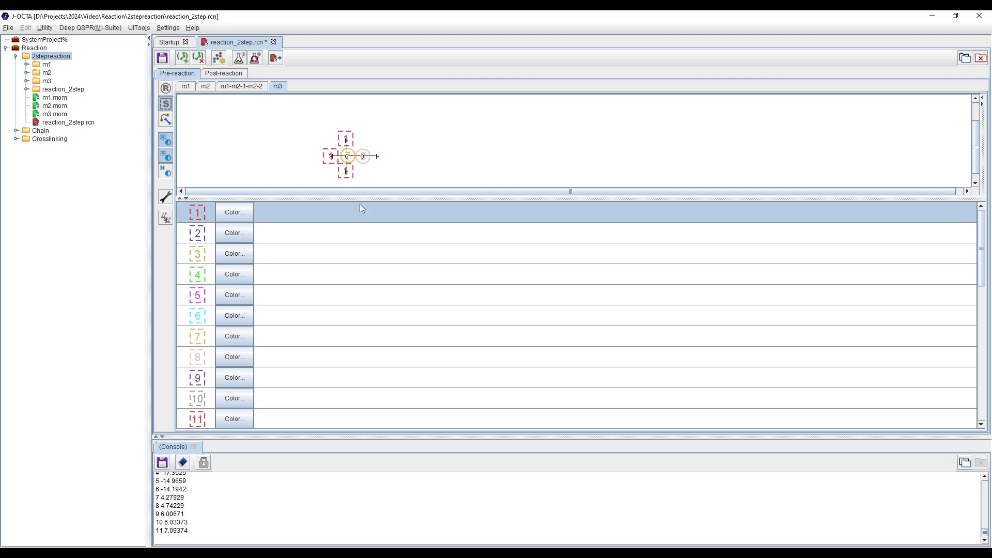
click(200, 239)
click(379, 159)
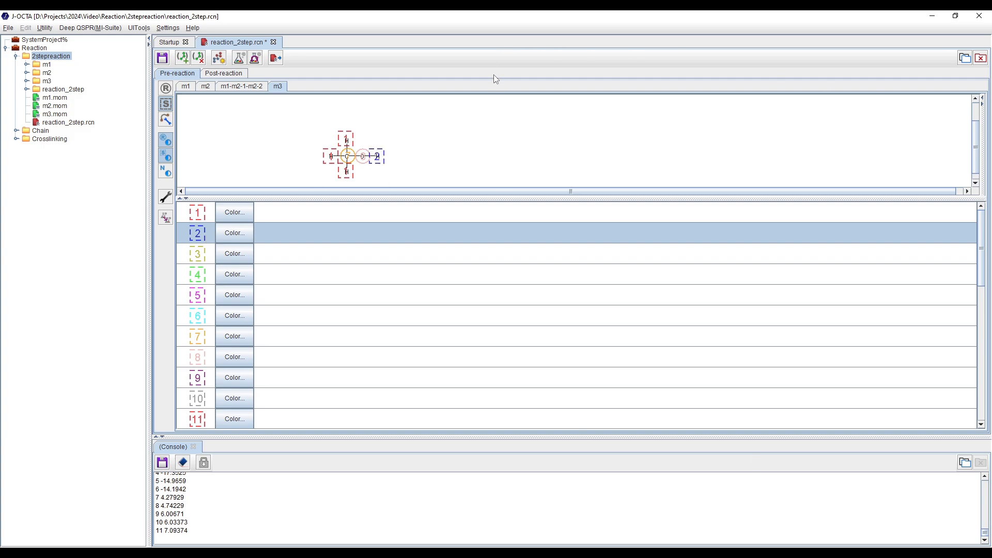
click(162, 61)
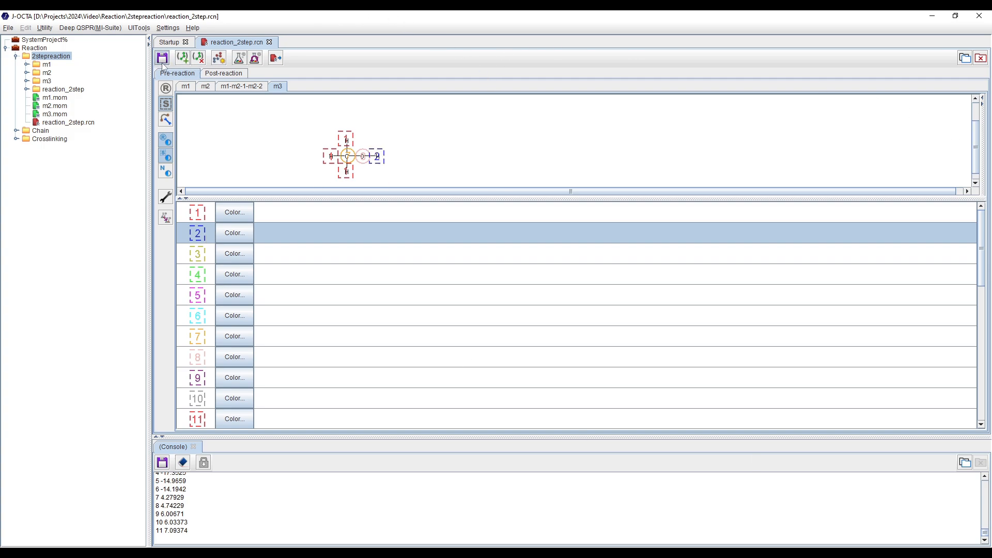
Step: Add a new entry to the reaction definitions and assign it to group 2
click(166, 91)
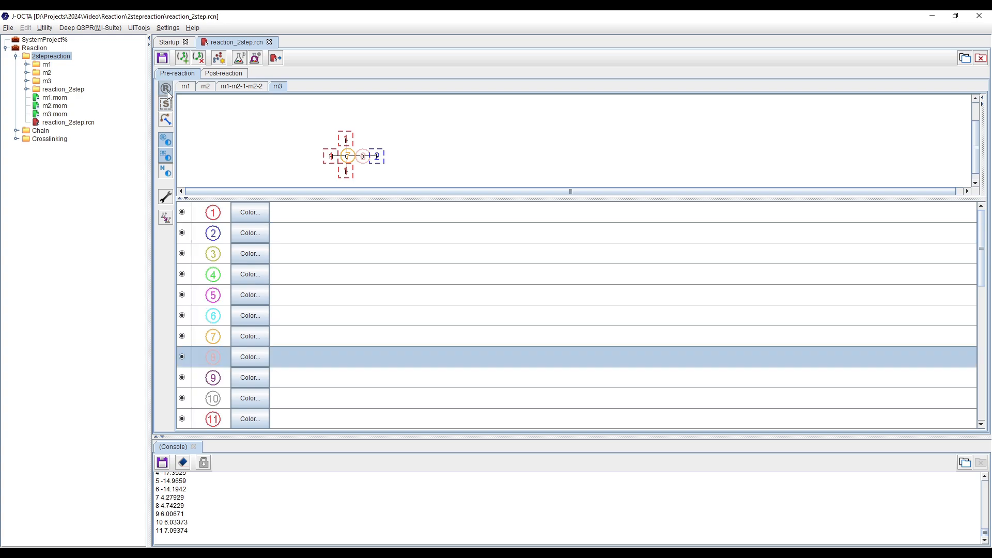
click(166, 121)
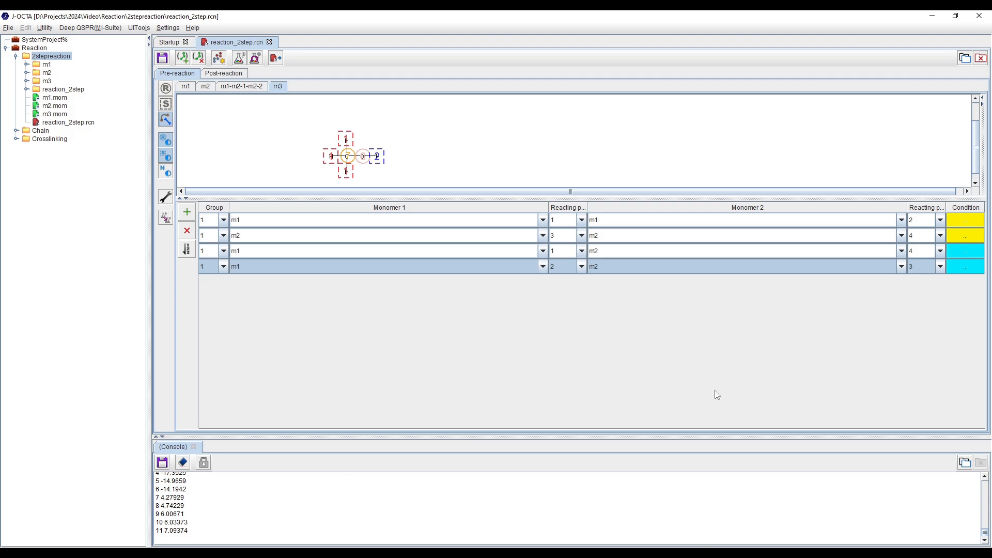
click(186, 212)
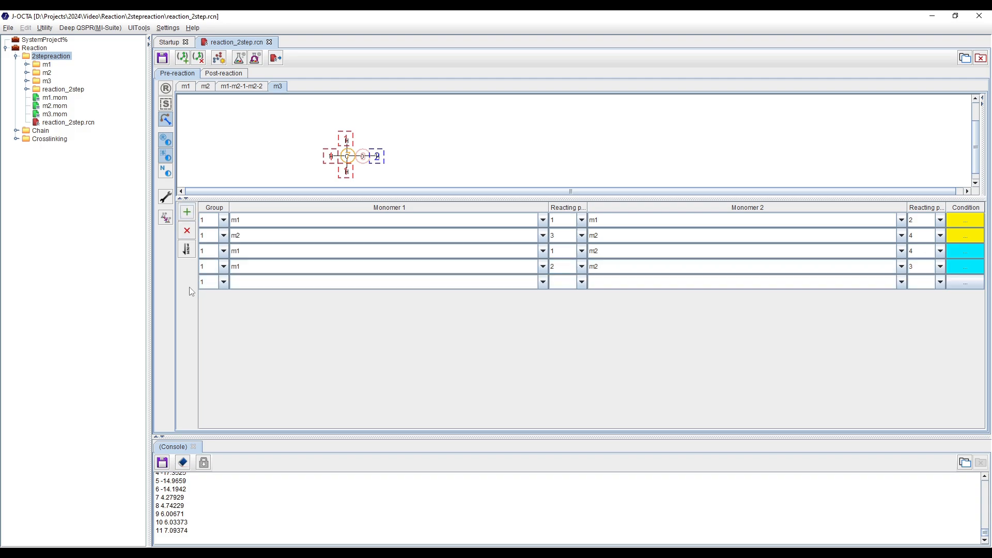
click(224, 282)
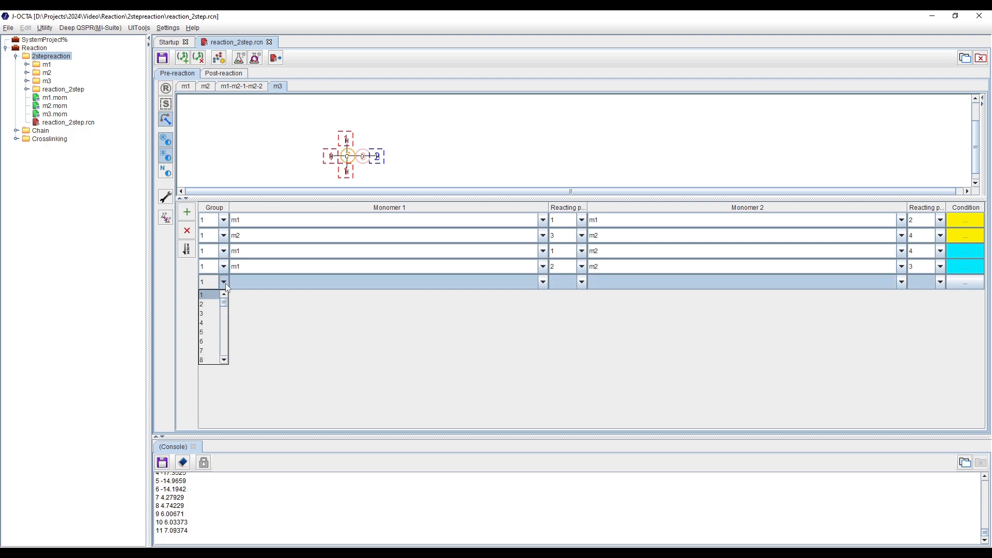
click(211, 305)
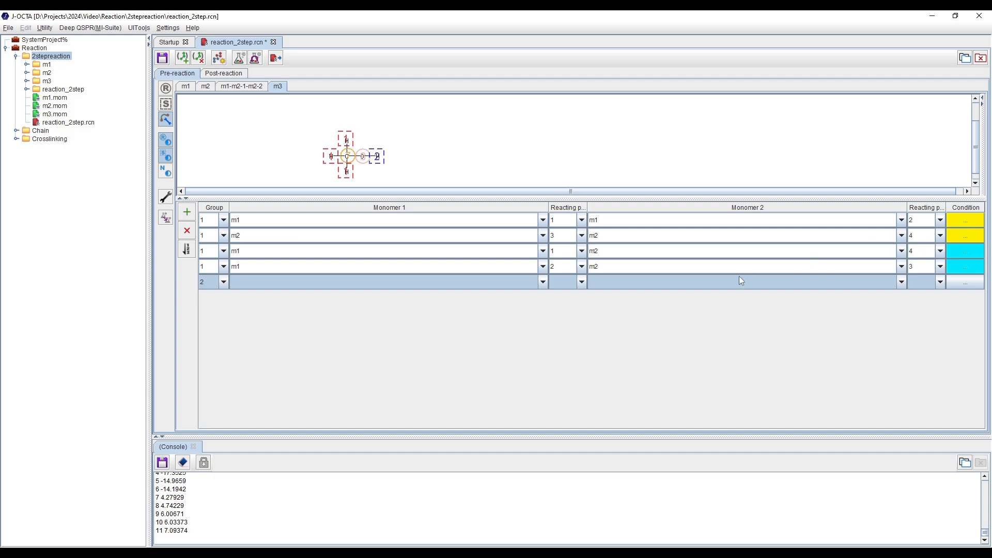
Step: Define the new group 2 reaction between m3 point 7 and m3 point 8, and save its condition as Scission
click(345, 281)
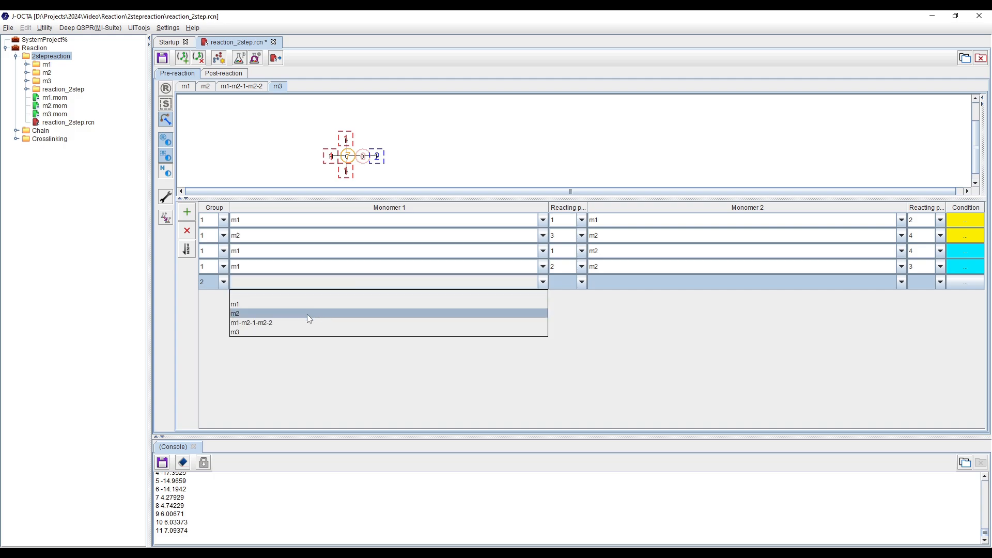
click(308, 330)
click(568, 284)
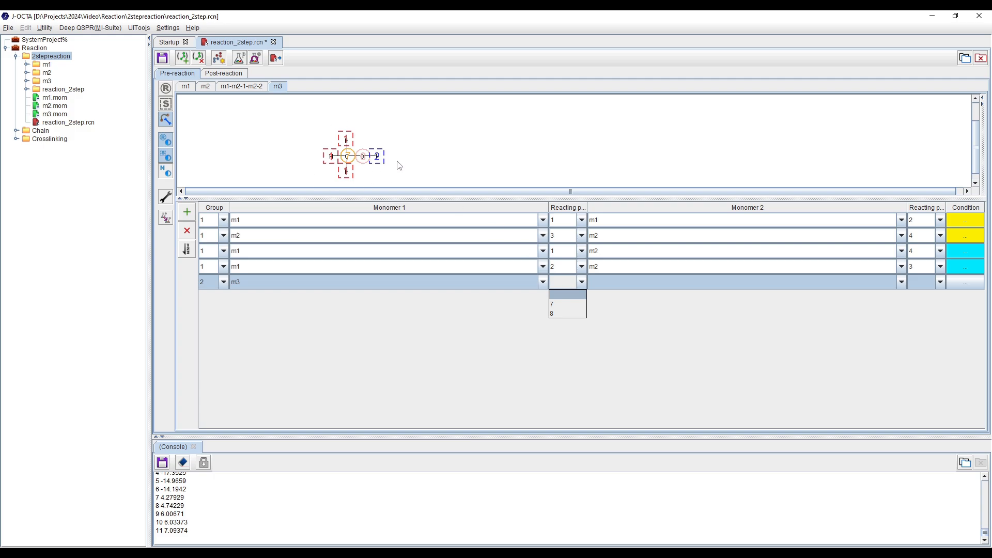
click(564, 305)
click(646, 284)
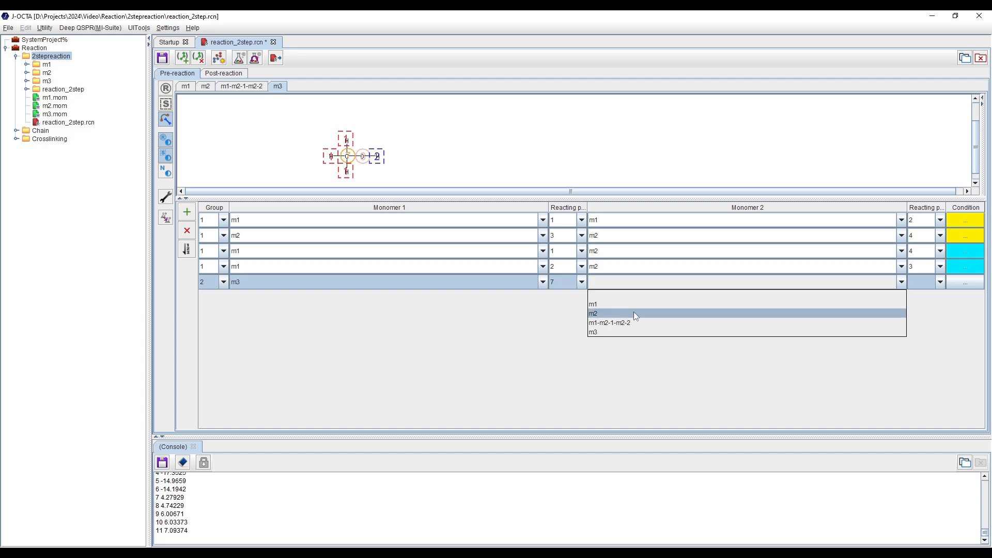
click(661, 332)
click(909, 282)
click(913, 323)
click(965, 282)
click(480, 213)
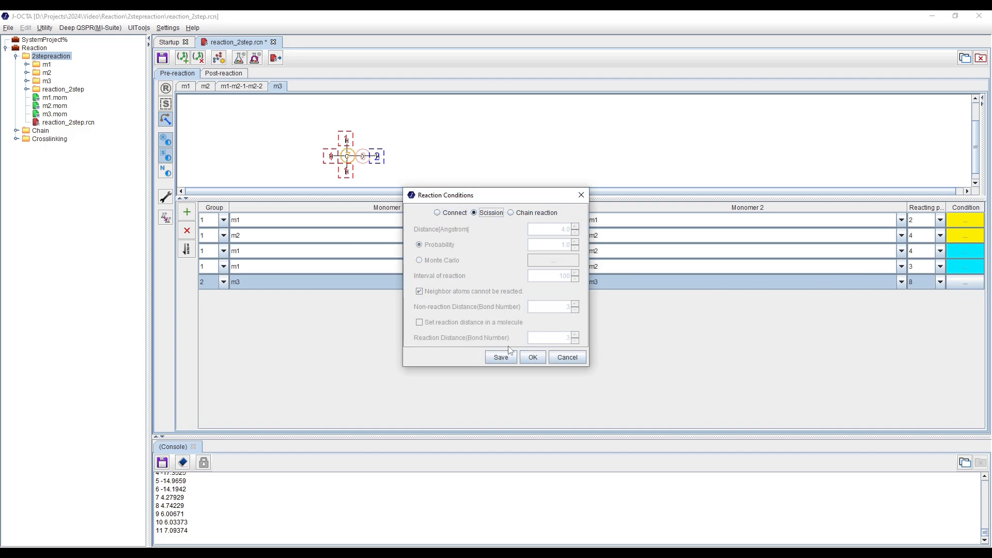
click(501, 357)
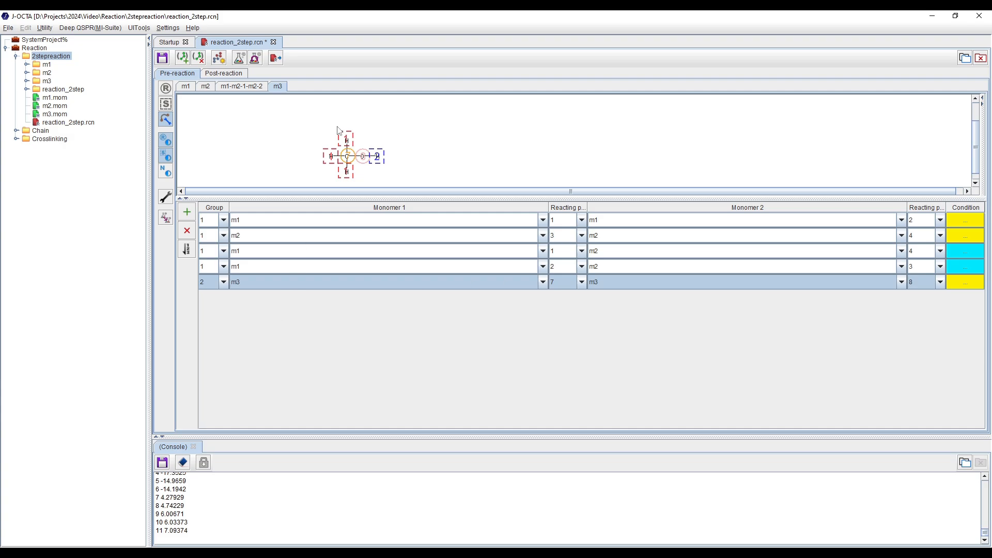
Step: Display the m1-m2-1-m2-2 structure and add another reaction entry in group 2 below the m3 scission
click(253, 87)
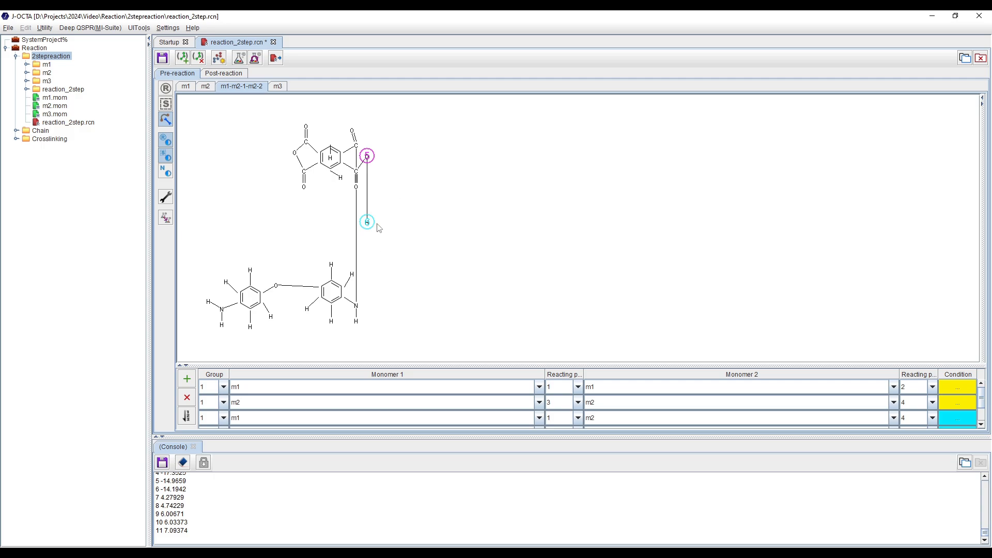
drag(443, 364, 446, 308)
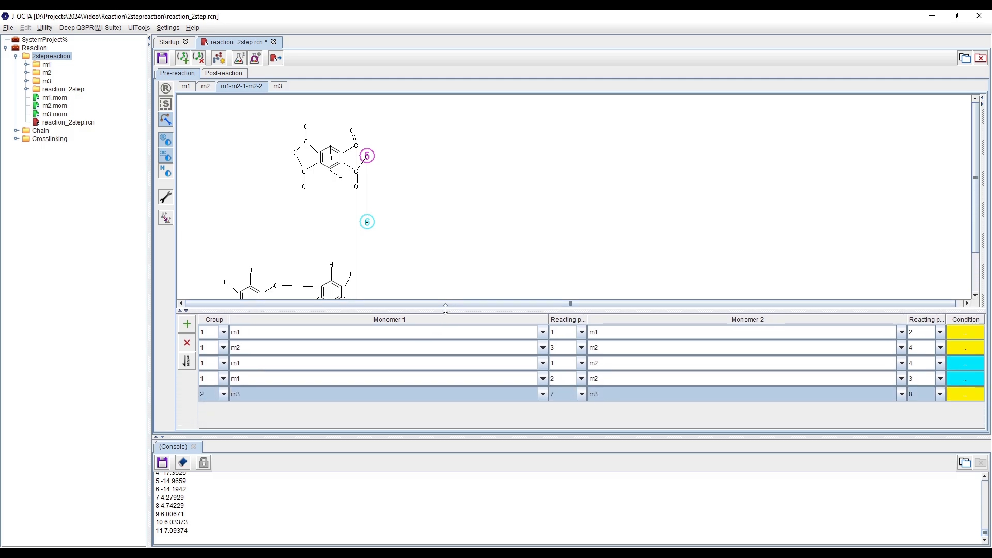
click(186, 324)
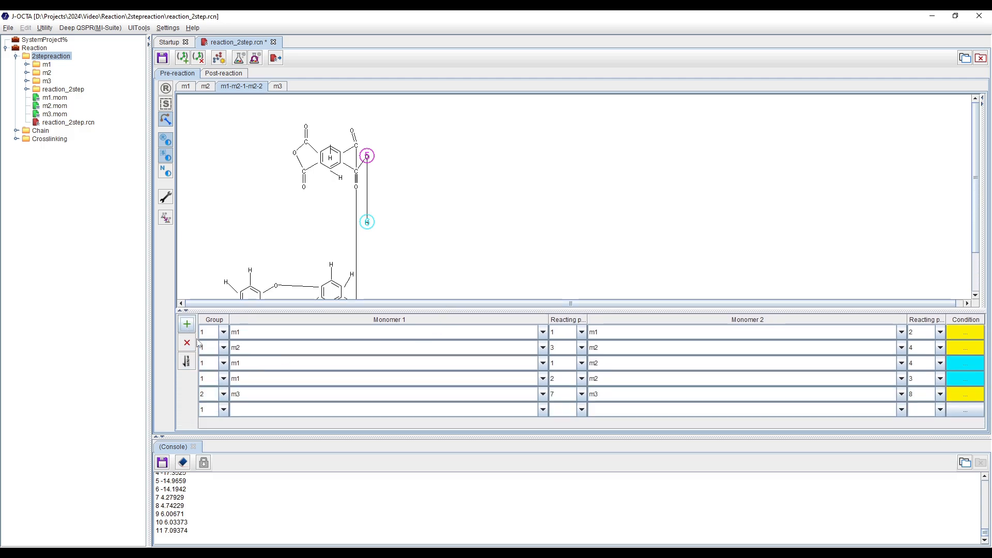
click(215, 410)
click(214, 431)
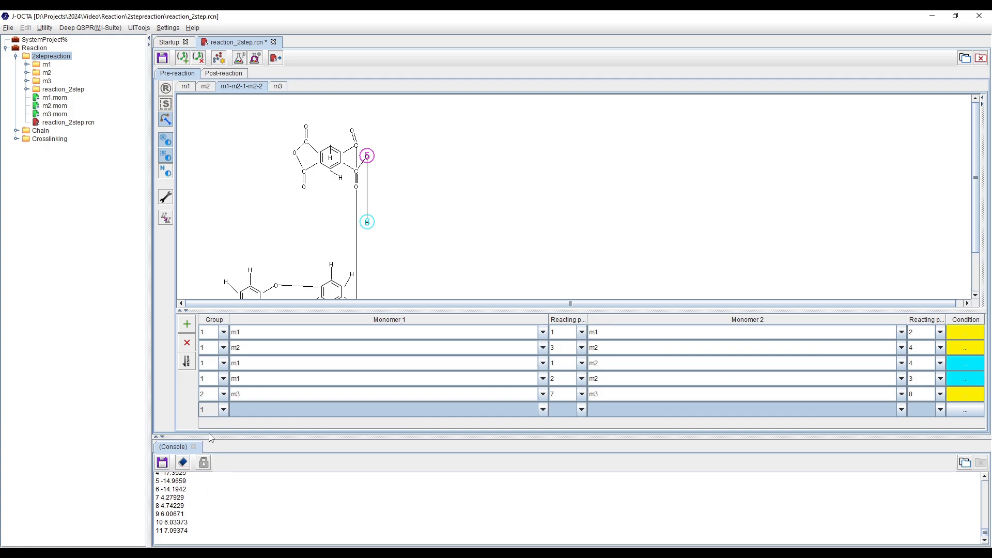
Step: Define the entry as a reaction between points 5 and 6 of m1-m2-1-m2-2, and save its condition as Scission
click(275, 410)
click(276, 451)
click(582, 410)
click(563, 428)
click(615, 409)
click(612, 450)
click(926, 413)
click(940, 427)
click(963, 409)
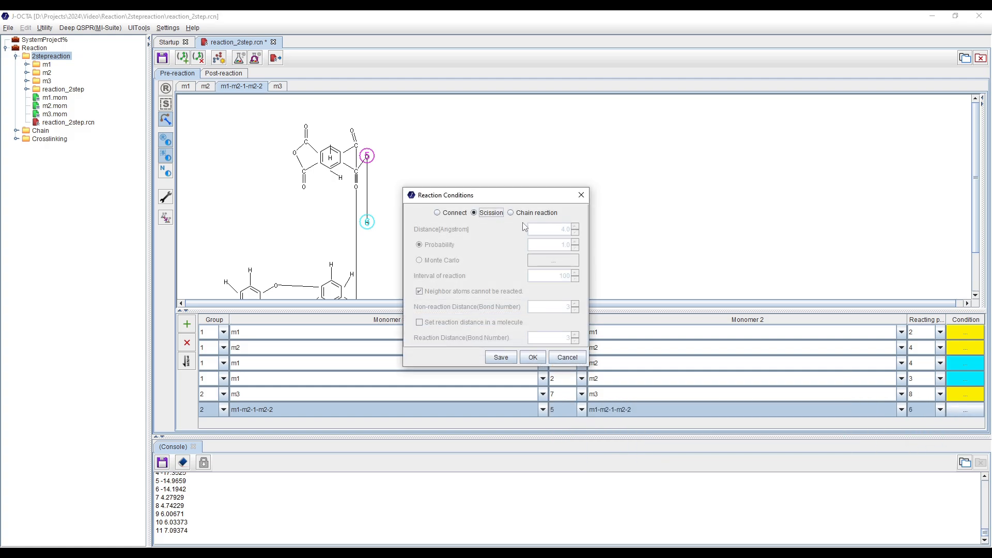
click(499, 358)
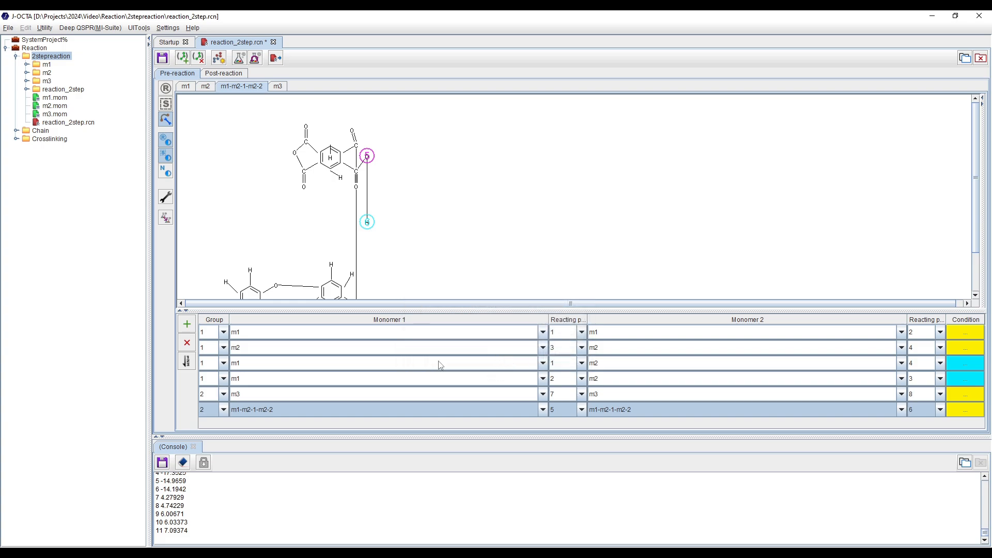
Step: Add two more reaction entries below the scission reactions and assign both to group 2
drag(481, 311, 481, 256)
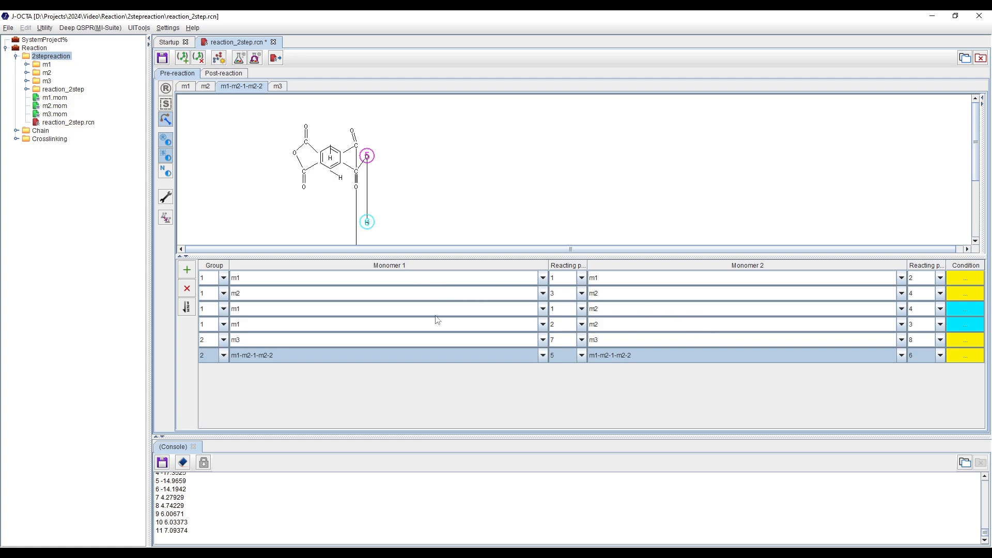
click(194, 270)
click(194, 269)
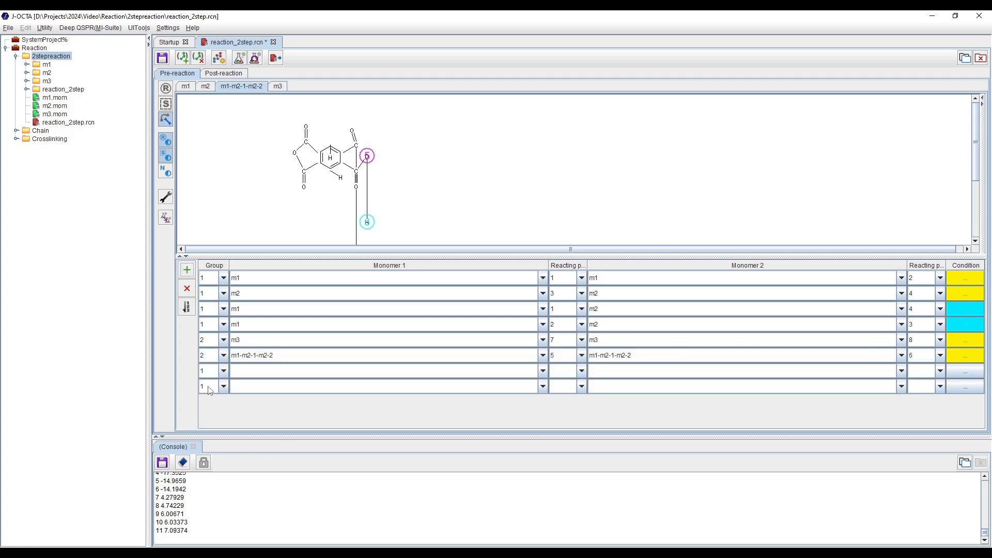
click(221, 367)
click(212, 391)
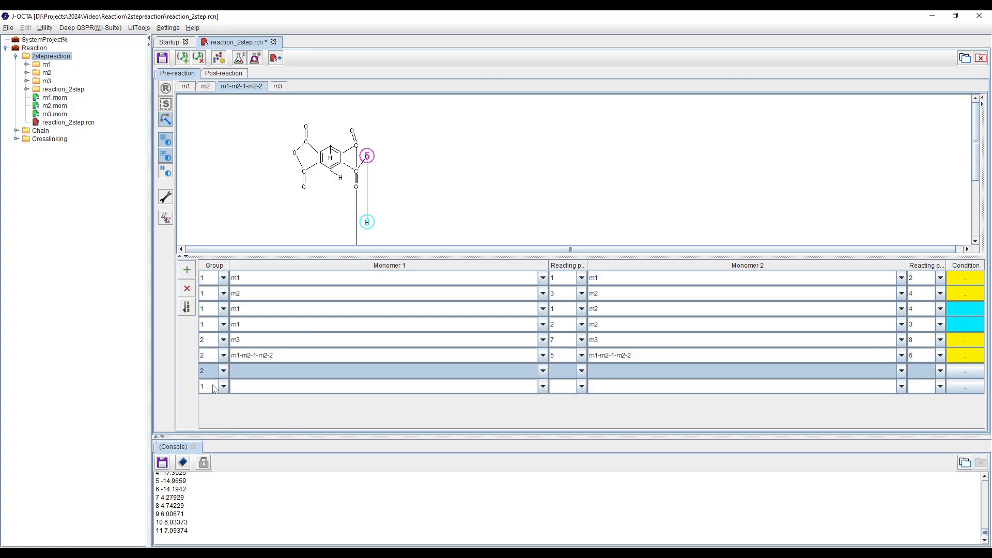
click(213, 388)
click(213, 409)
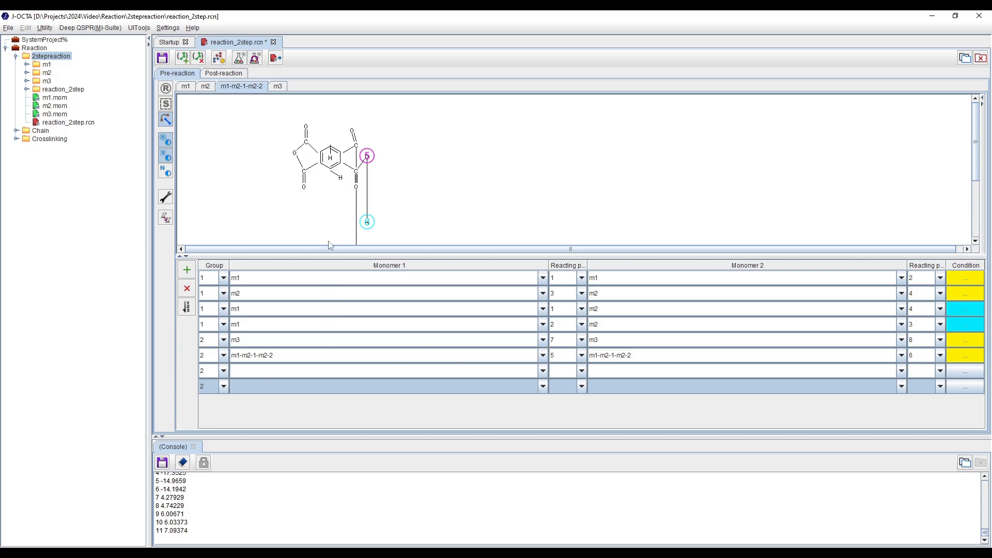
Step: Pair m1-m2-1-m2-2 point 5 with m3 point 7 in the first empty group 2 entry, and save its condition as Connect
click(278, 86)
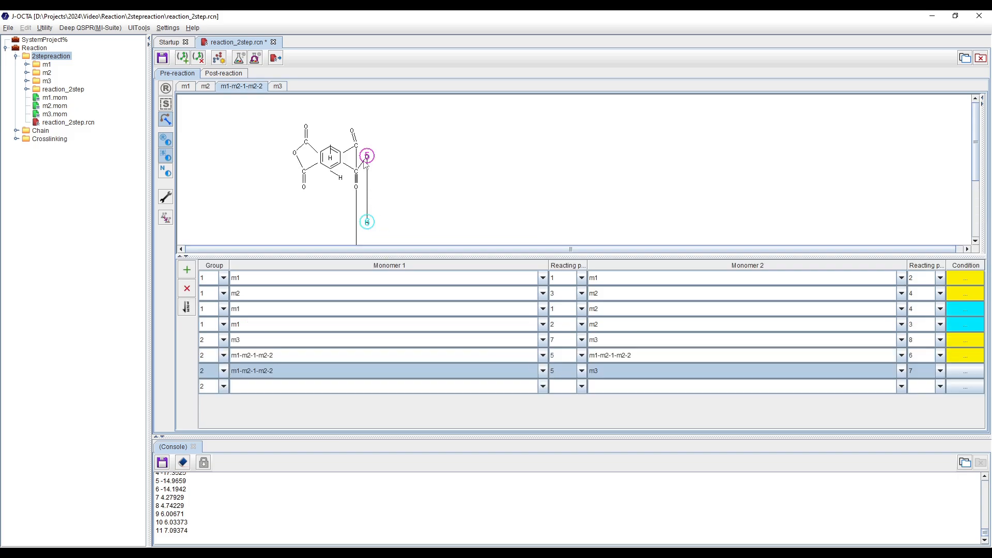
click(278, 87)
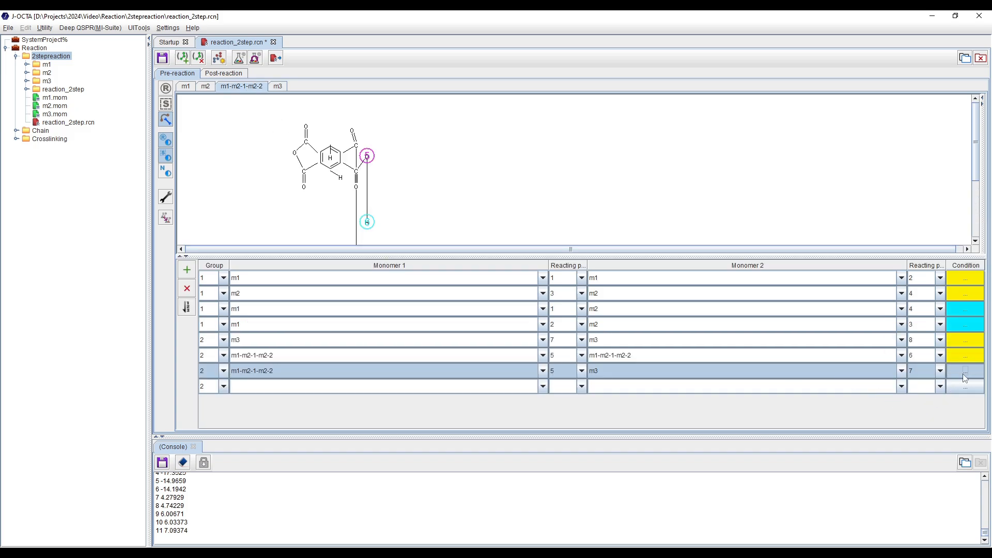
click(964, 373)
click(444, 216)
drag(546, 229, 570, 229)
click(500, 357)
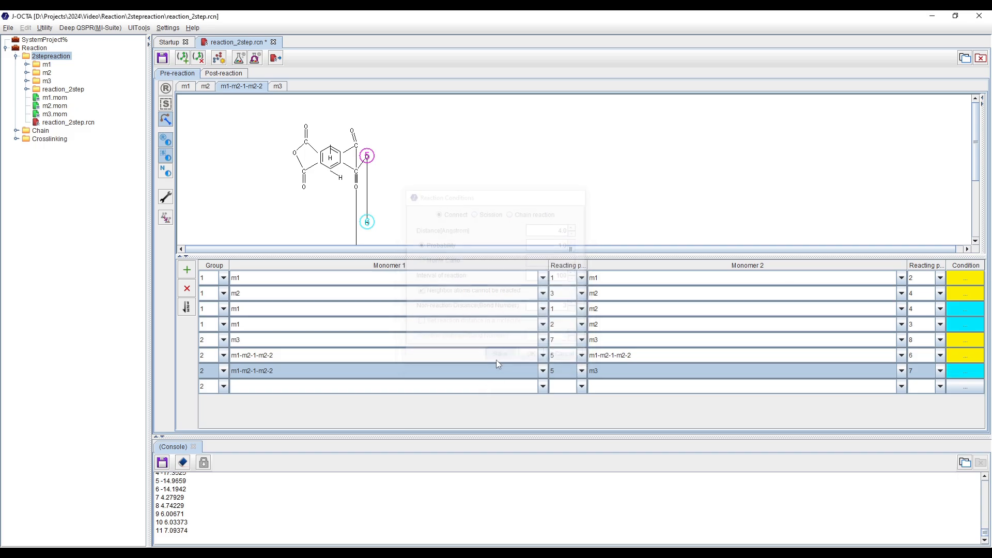
Step: Pair m1-m2-1-m2-2 point 6 with m3 point 8 in the last group 2 entry, and save its condition as Connect
click(308, 388)
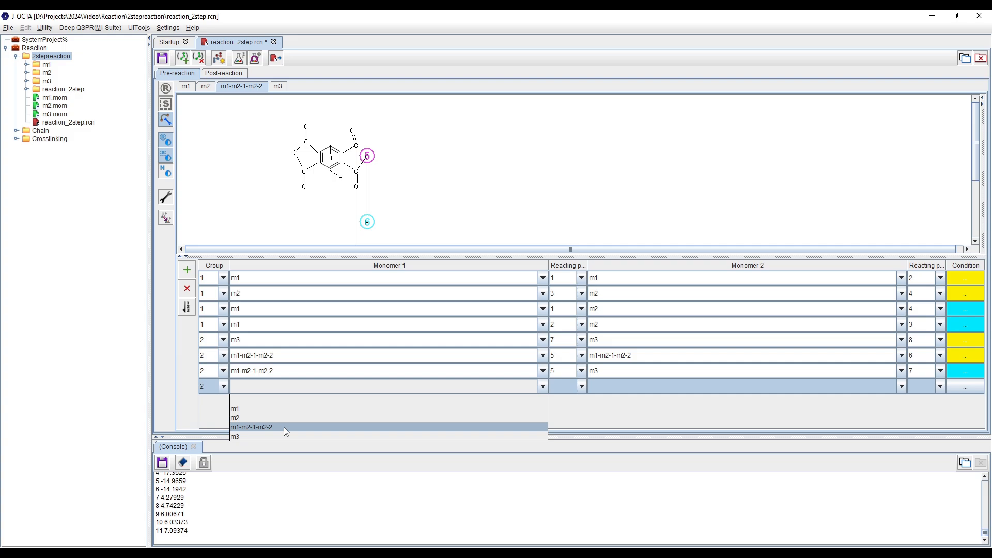
click(283, 427)
click(577, 389)
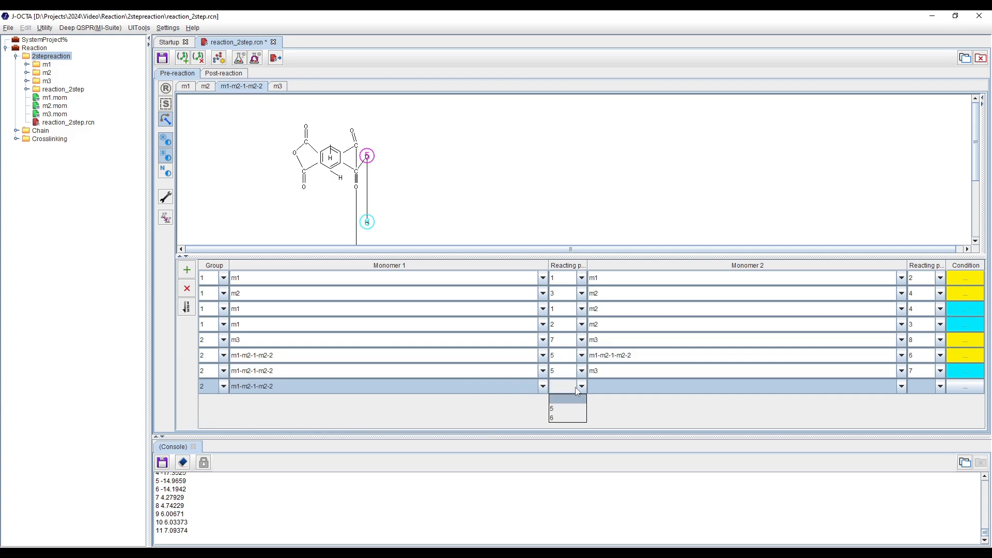
click(564, 418)
click(613, 389)
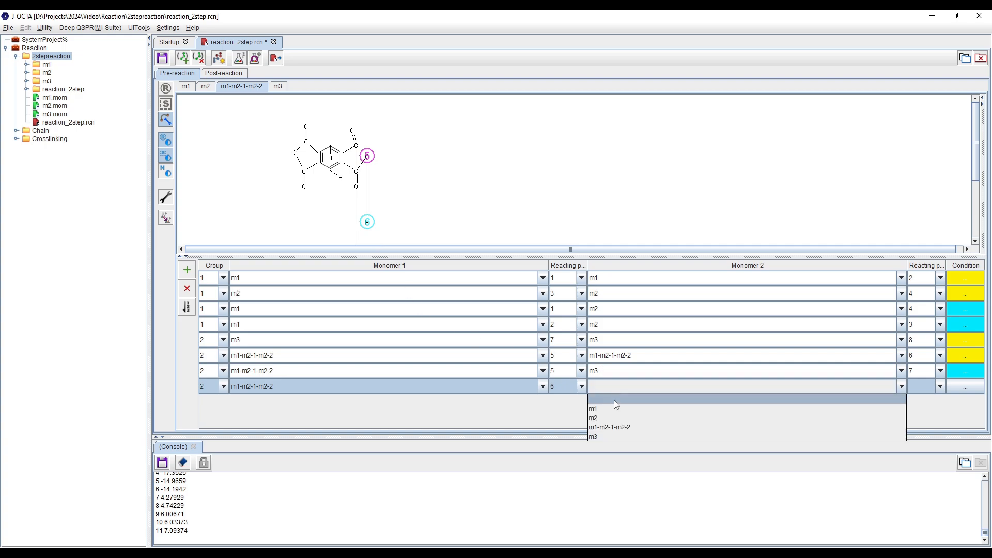
click(618, 437)
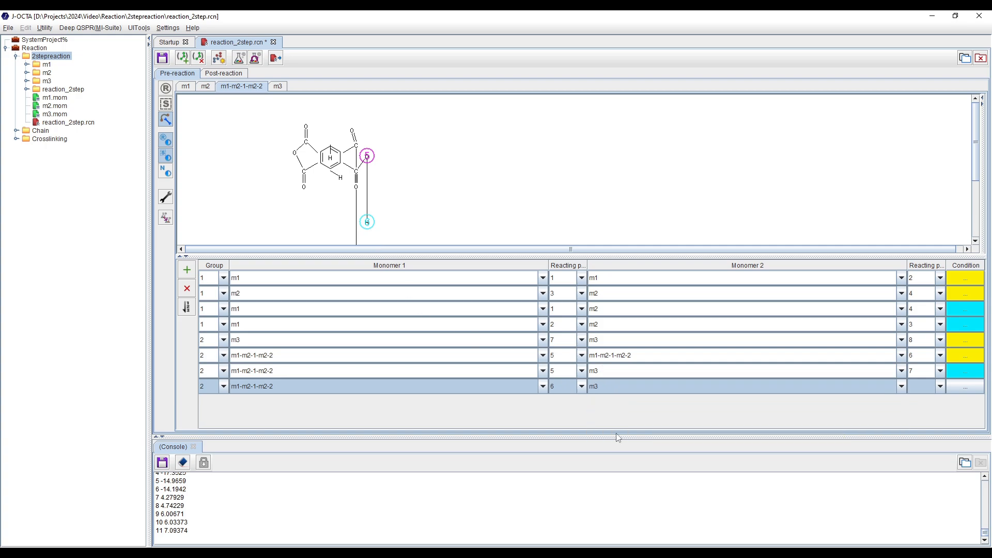
click(921, 388)
click(922, 418)
click(279, 87)
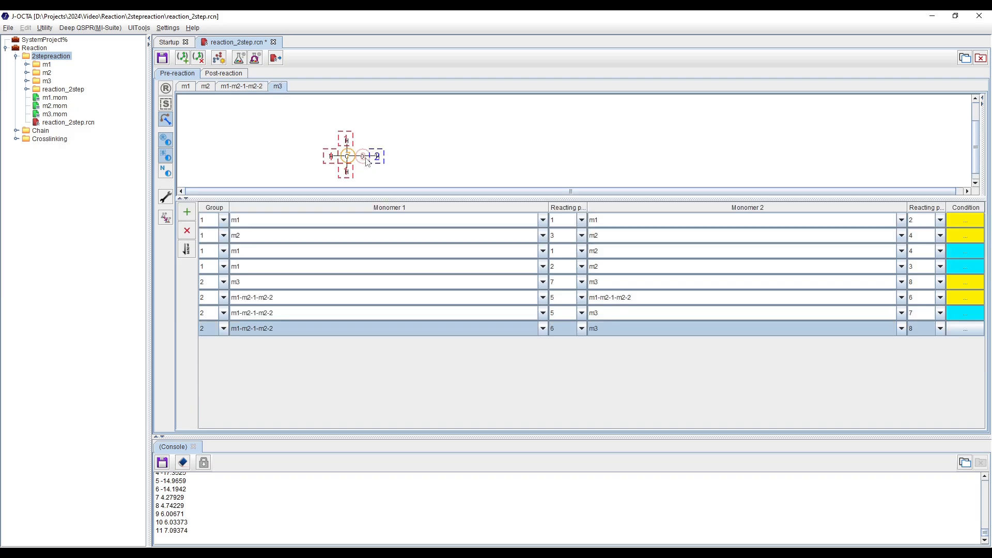
click(965, 330)
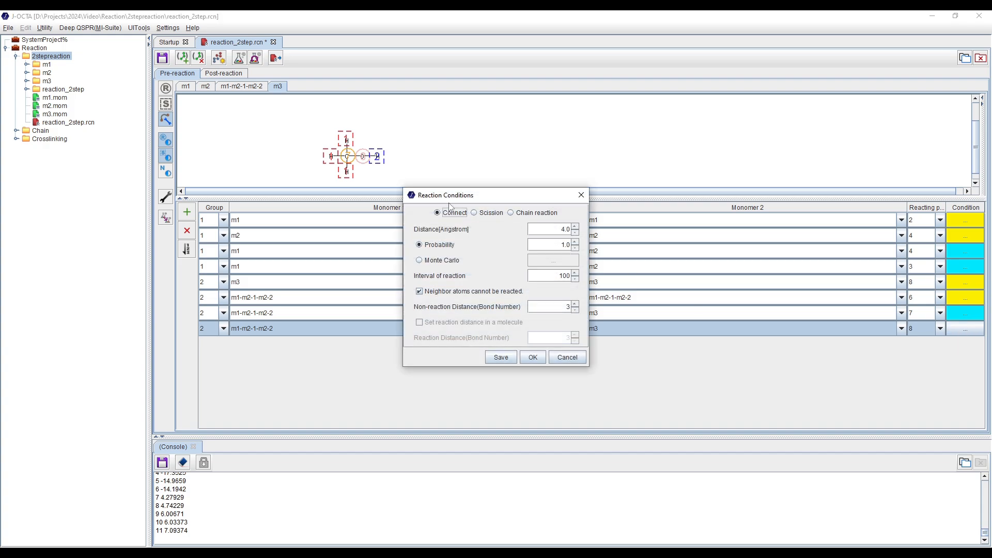
click(499, 360)
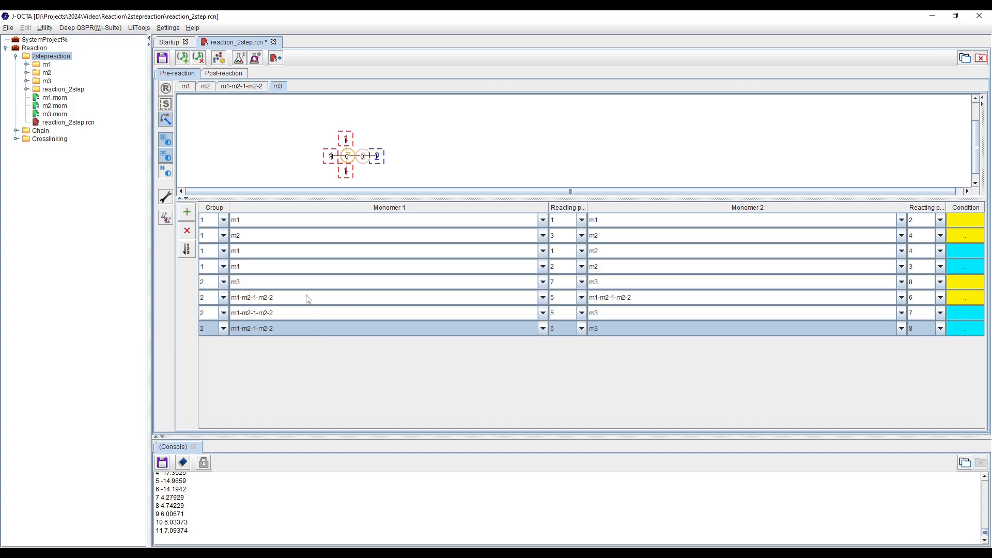
Step: Save the reaction model and generate new reacted monomers using the Reaction after clear option
click(162, 58)
click(239, 58)
drag(487, 253, 438, 217)
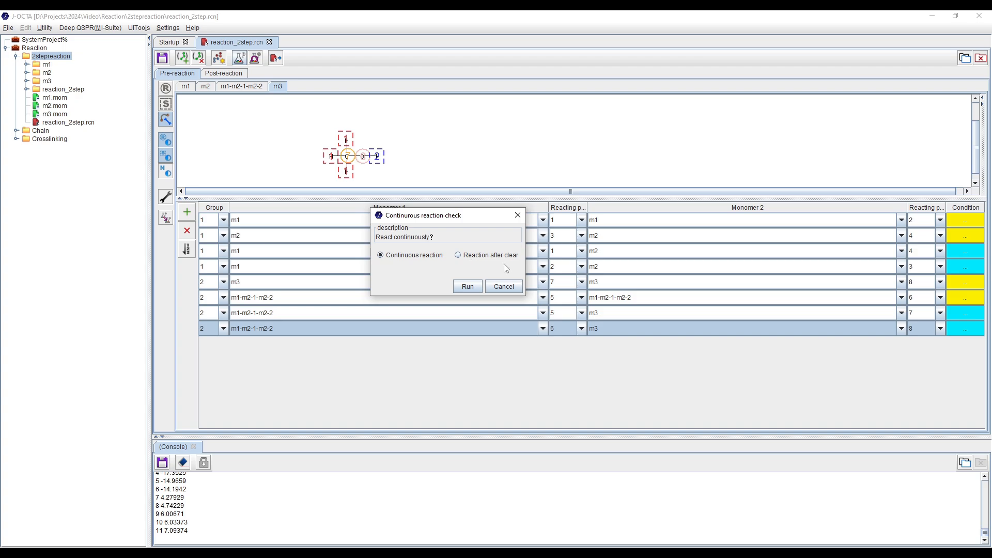
click(459, 255)
drag(449, 223, 431, 225)
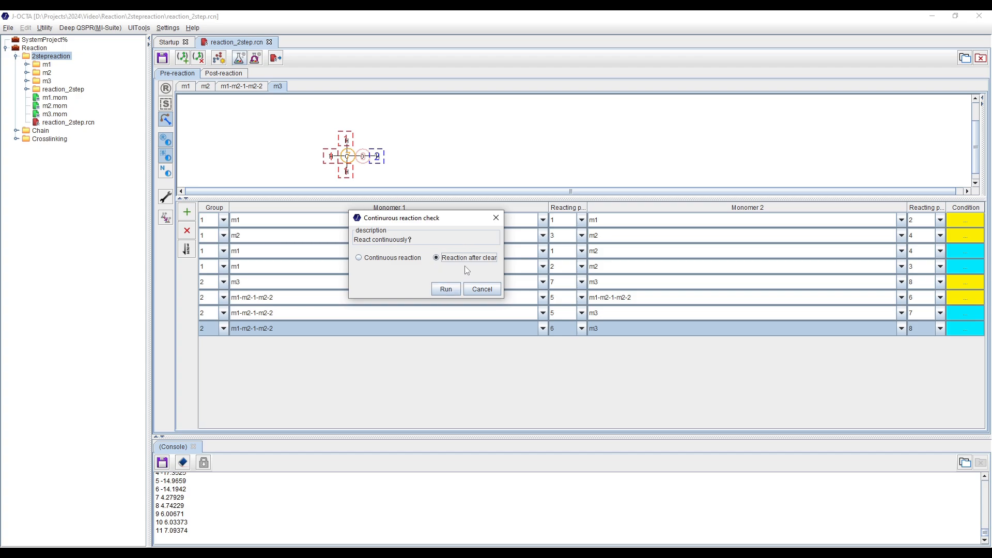
click(445, 289)
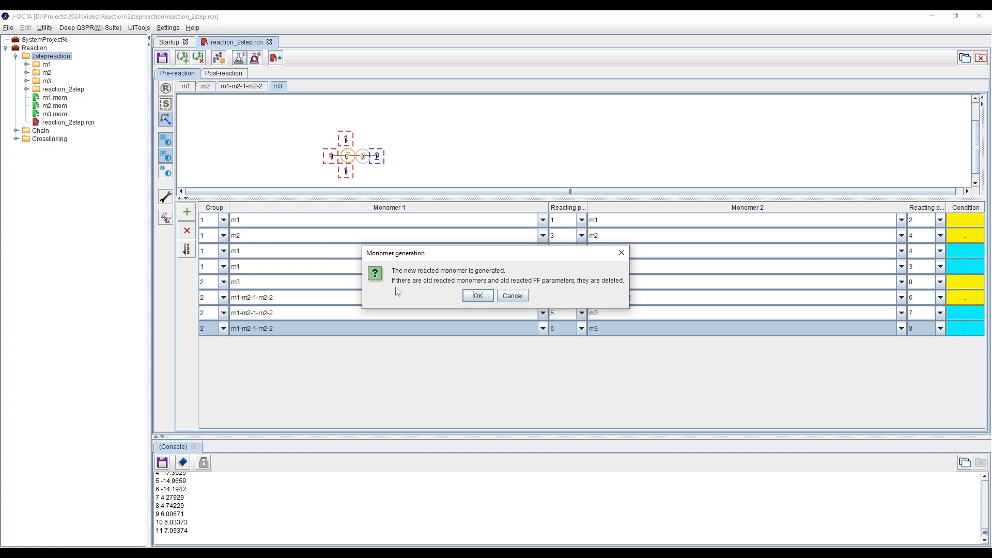
click(478, 296)
Step: Examine the post-reaction structures m1-2-m2-3, m1-m2-1-m2-2-m3-3 and m1-m2-1-m2-2-m3-4
click(252, 89)
click(297, 90)
click(366, 92)
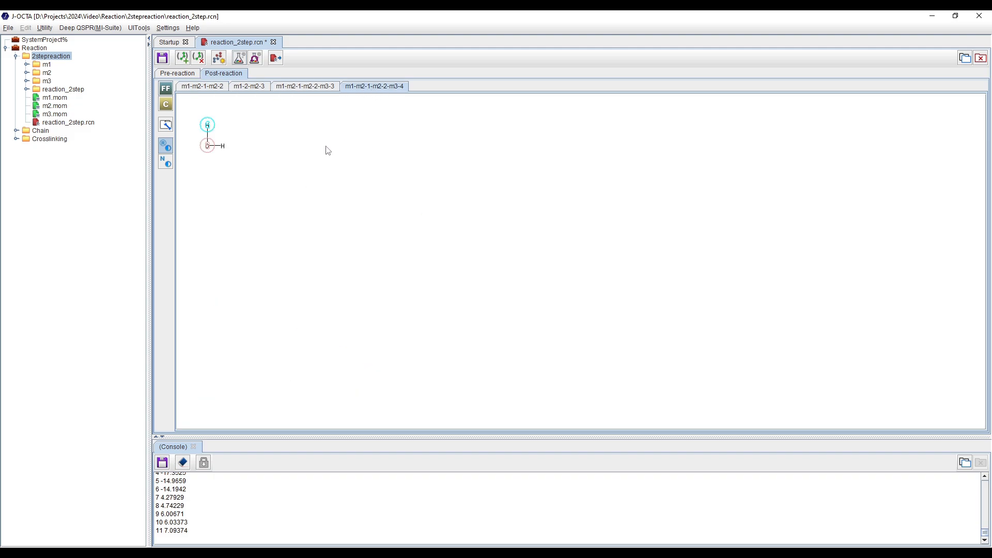
click(251, 87)
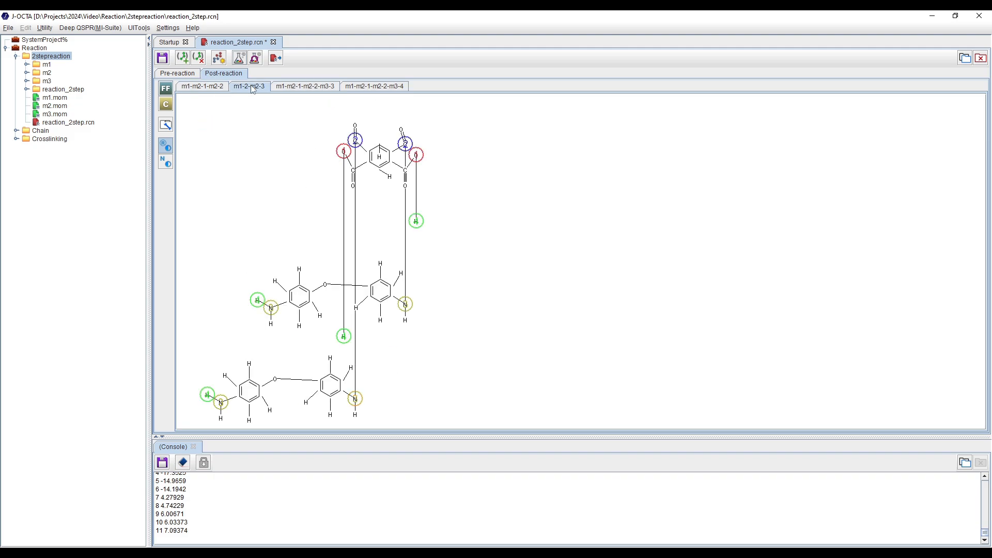
Step: Compare the four post-reaction structures, finishing on m1-m2-1-m2-2
click(180, 87)
click(238, 90)
click(305, 93)
click(370, 91)
click(328, 95)
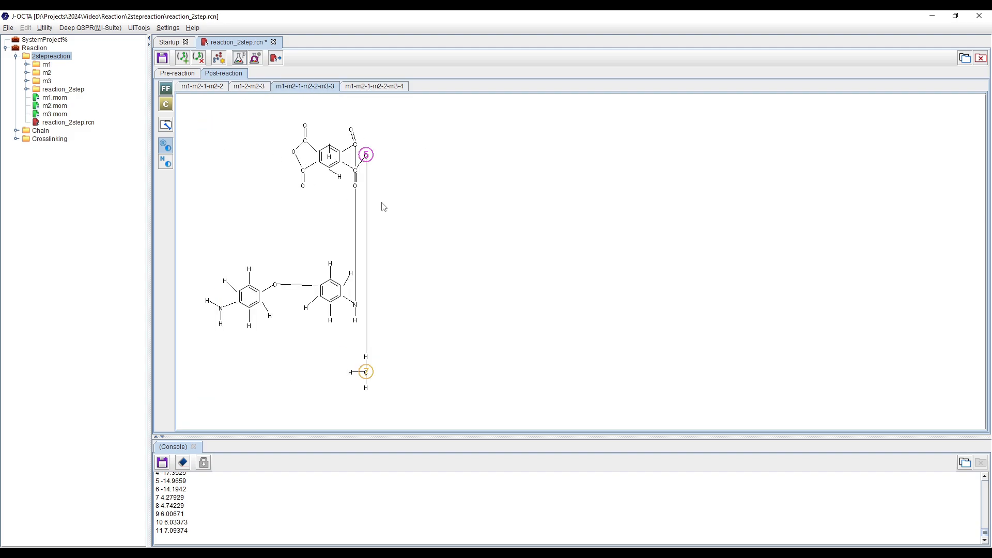
click(248, 92)
click(219, 91)
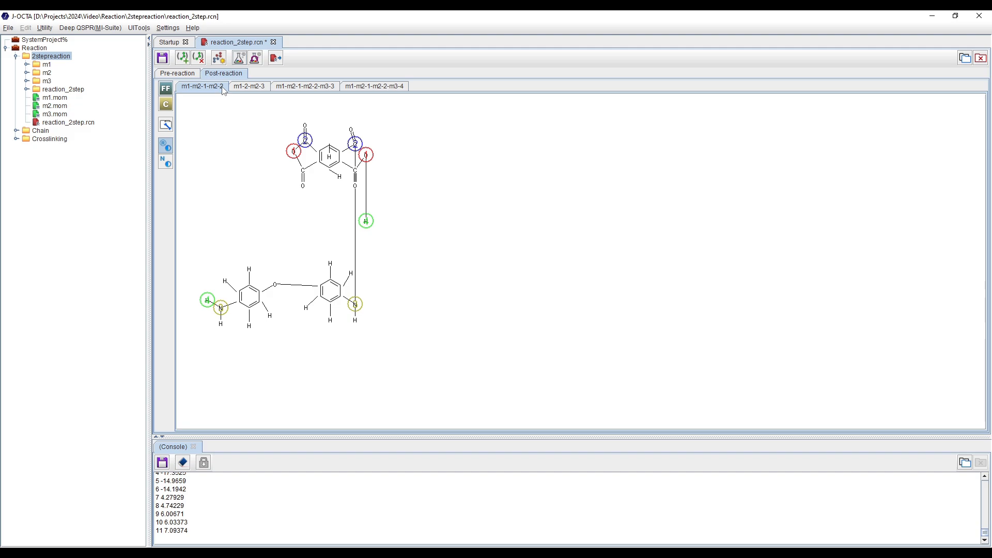
Step: Assign the DREIDING force field to the post-reaction structure m1-m2-1-m2-2 and save the force field settings
click(165, 89)
drag(424, 102, 375, 79)
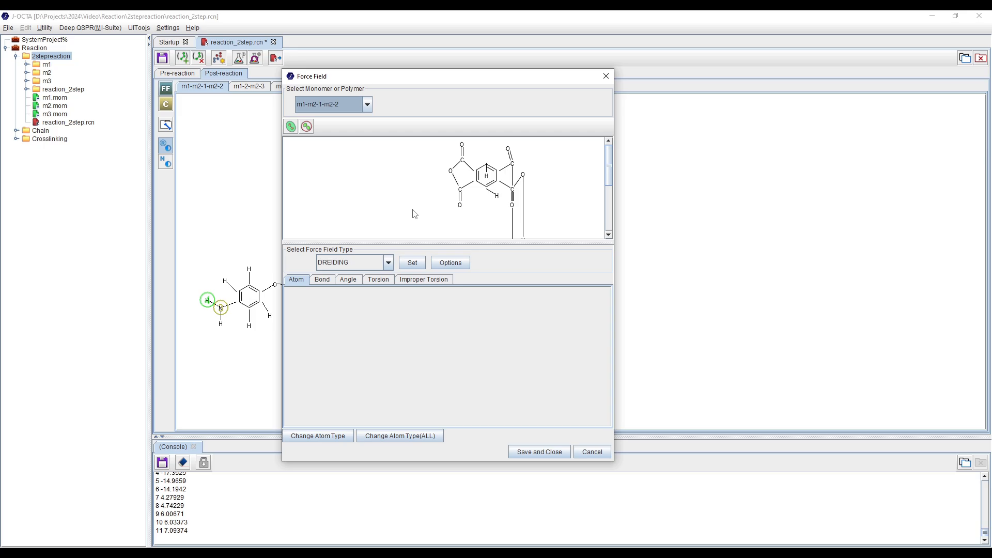
click(416, 265)
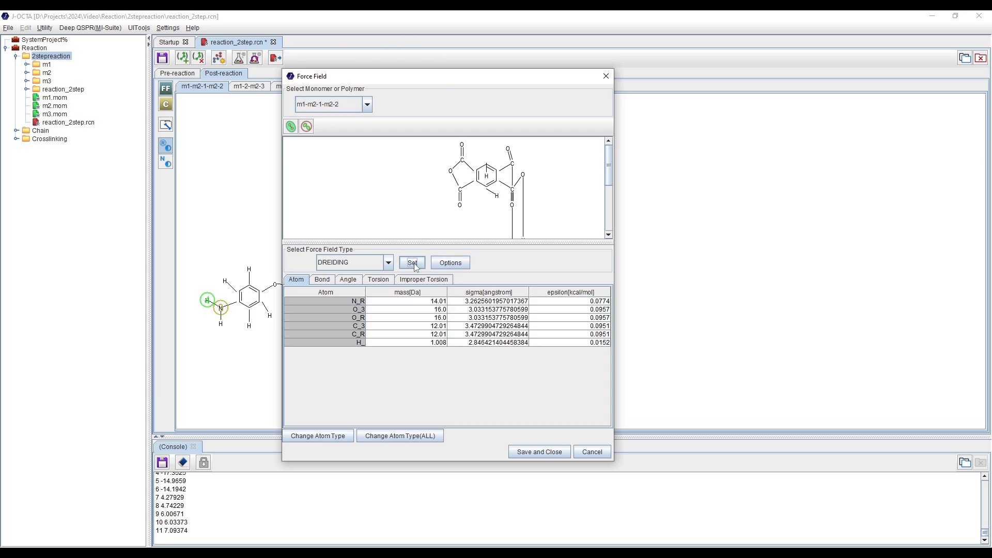
click(539, 452)
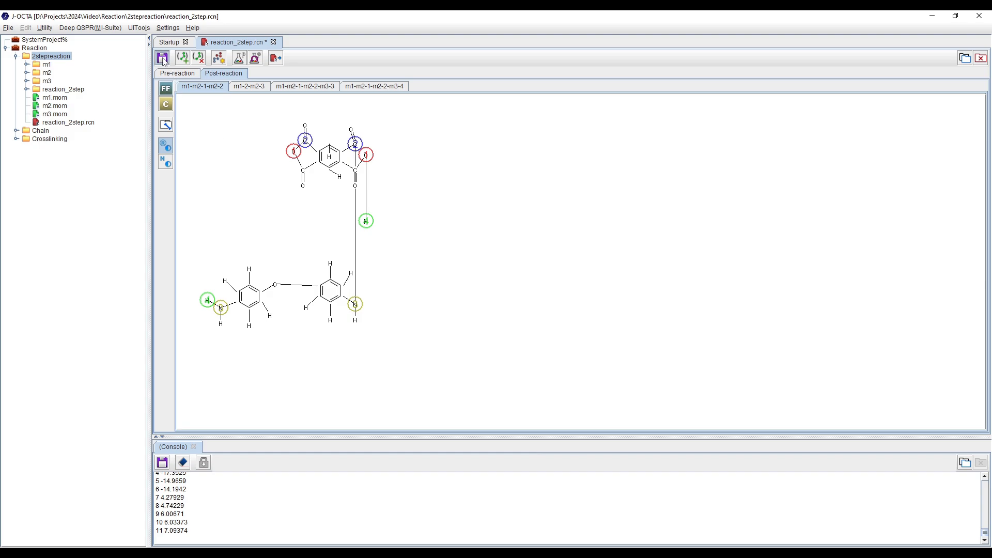
Step: Review the post-reaction electrical charges for all four reacted structures and accept them
click(166, 105)
scroll(587, 317, down, 5)
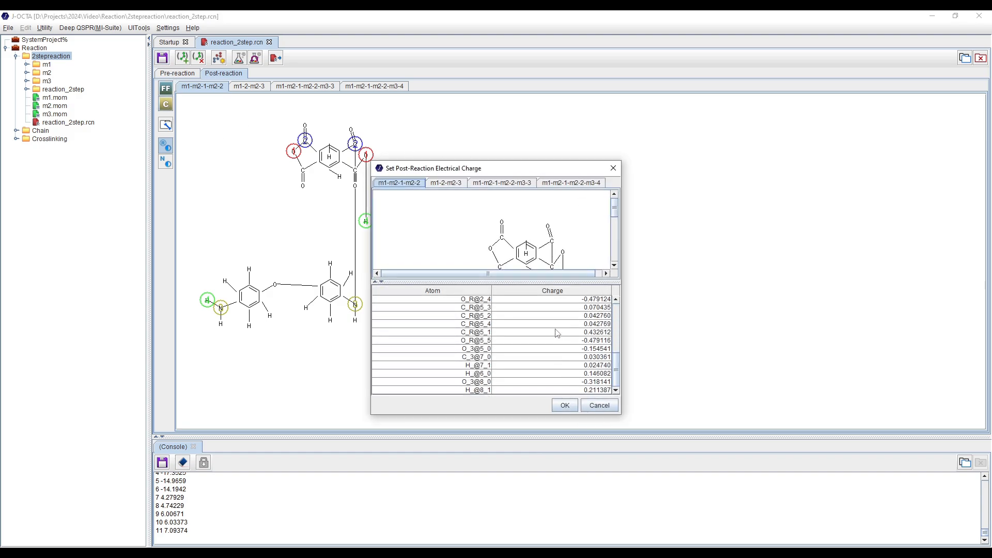
click(446, 183)
click(502, 183)
click(565, 185)
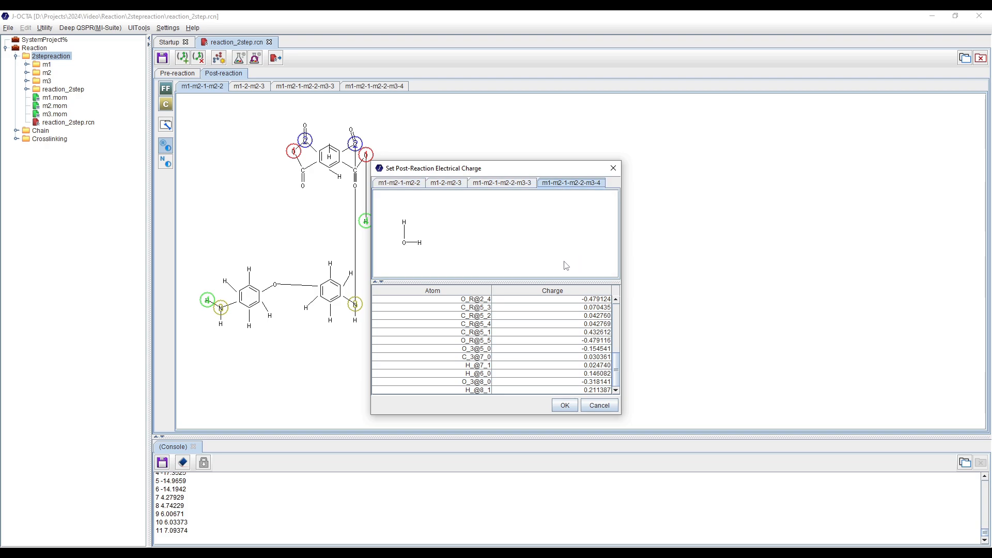
click(511, 186)
click(435, 185)
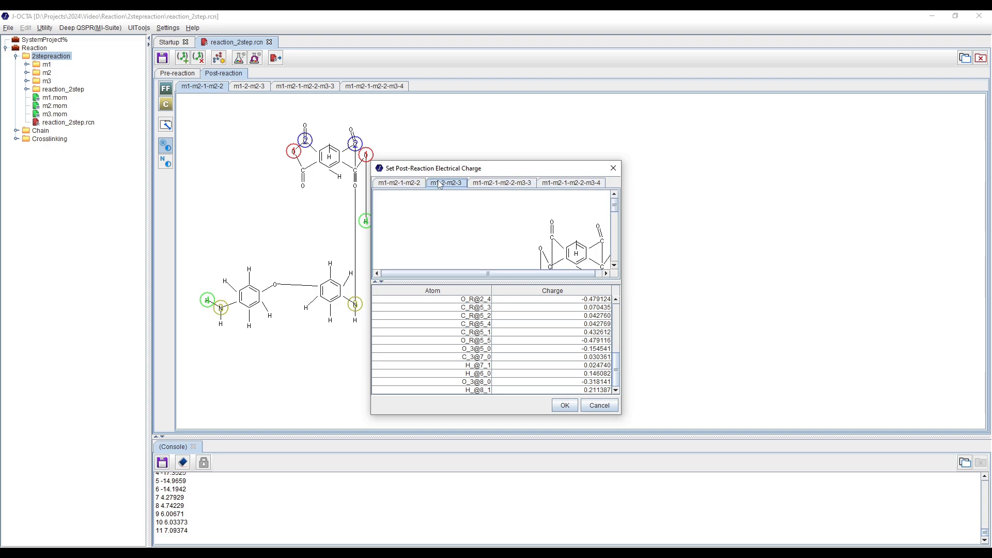
click(398, 185)
click(458, 185)
click(493, 185)
click(563, 186)
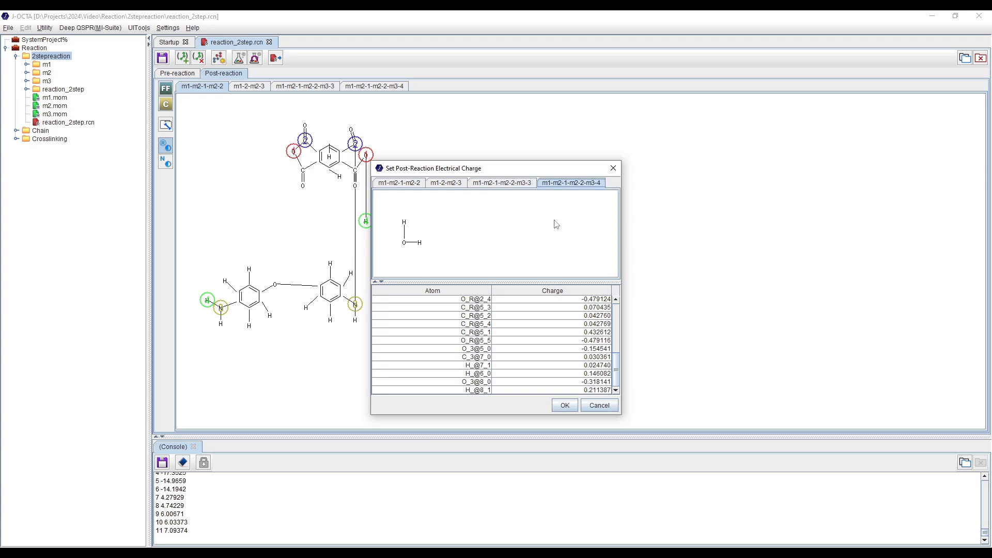
click(565, 404)
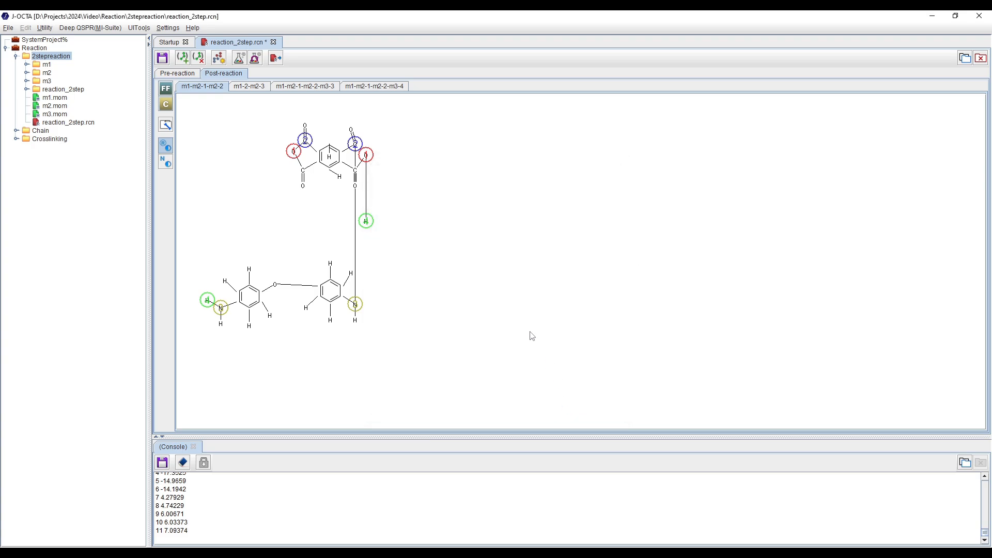
Step: Start creating a COGNAC input for the reaction model and add 20 molecules of m1 to its polymer list
click(276, 58)
drag(464, 149, 443, 100)
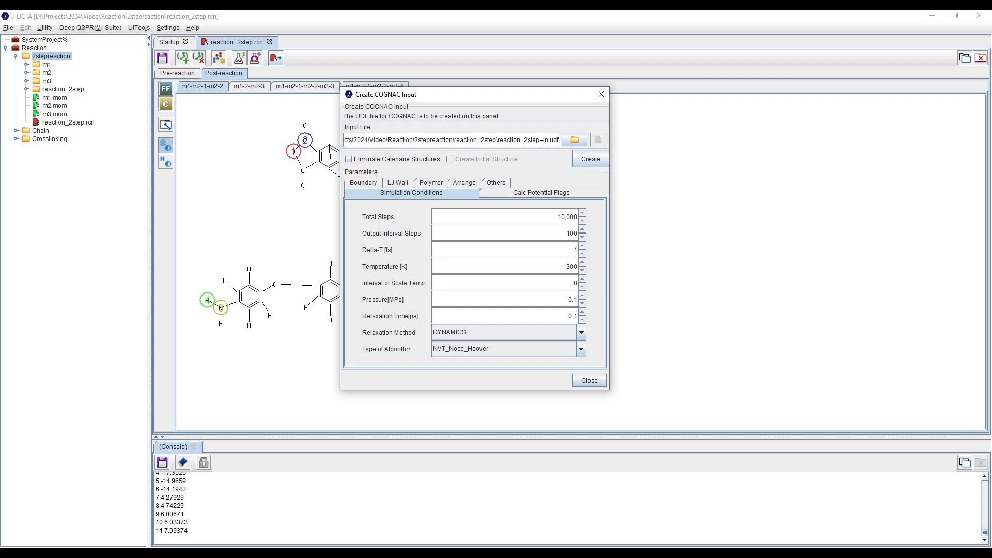
drag(543, 393, 538, 431)
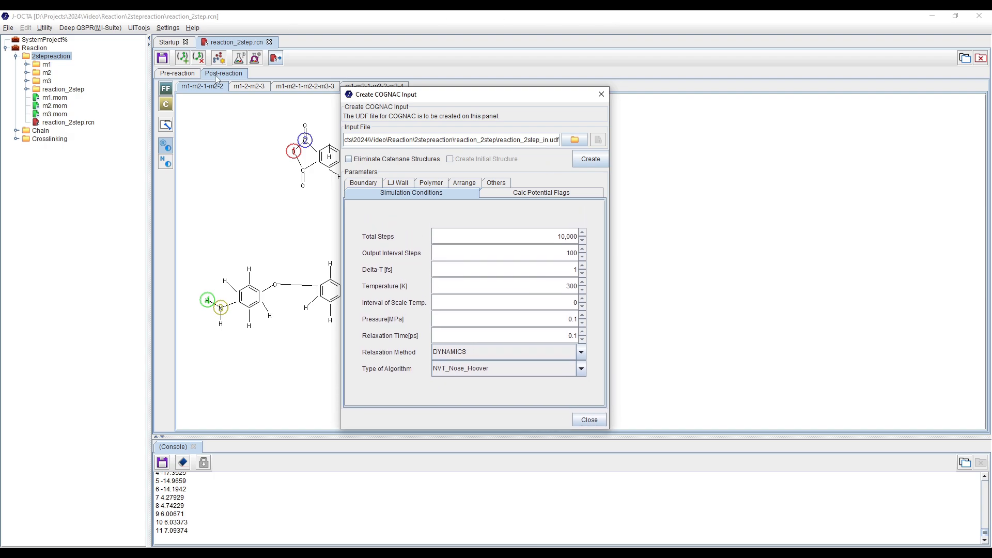
click(430, 187)
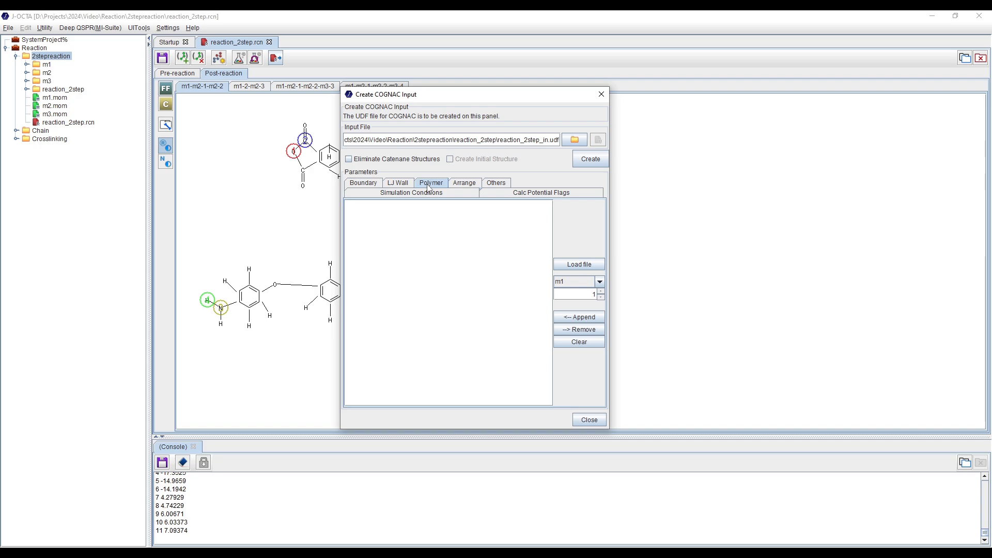
click(590, 282)
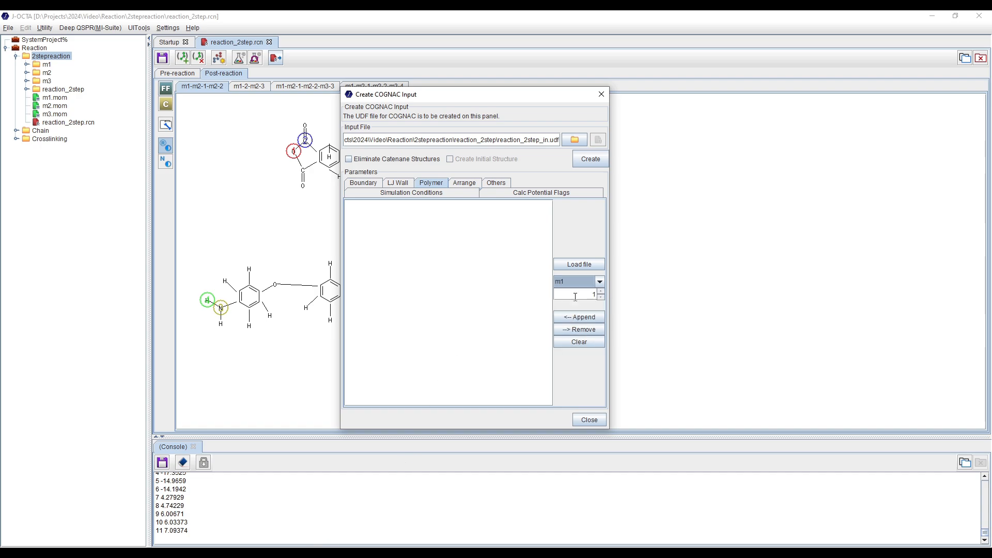
click(575, 297)
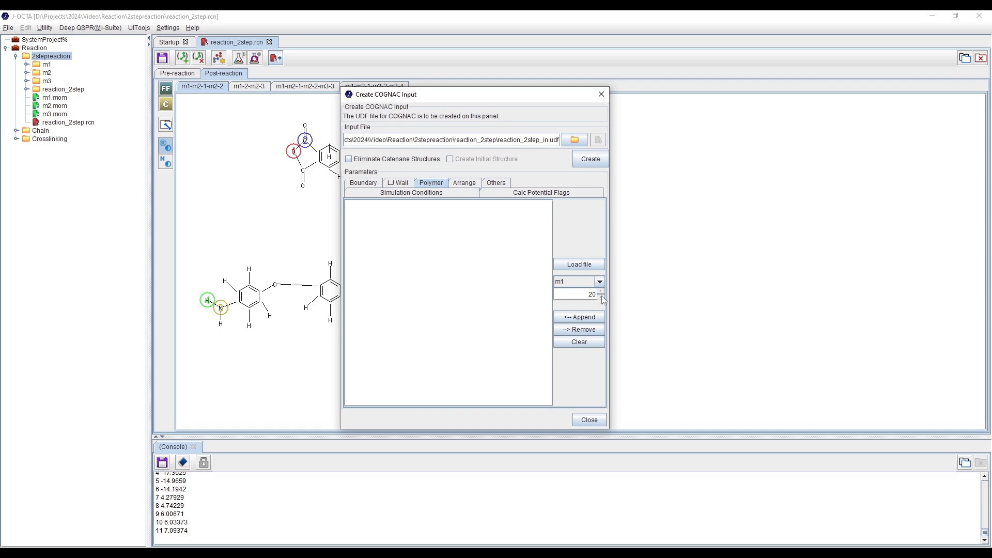
click(589, 316)
Step: Add 20 molecules each of m2 and m3 to the polymer list of the COGNAC input
click(599, 282)
click(574, 303)
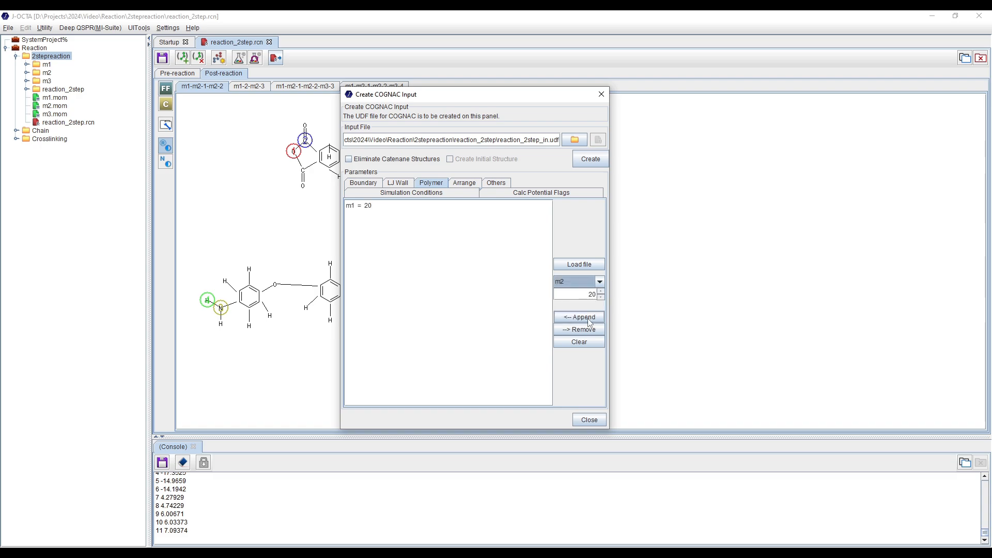
click(589, 317)
click(599, 281)
click(574, 314)
click(585, 317)
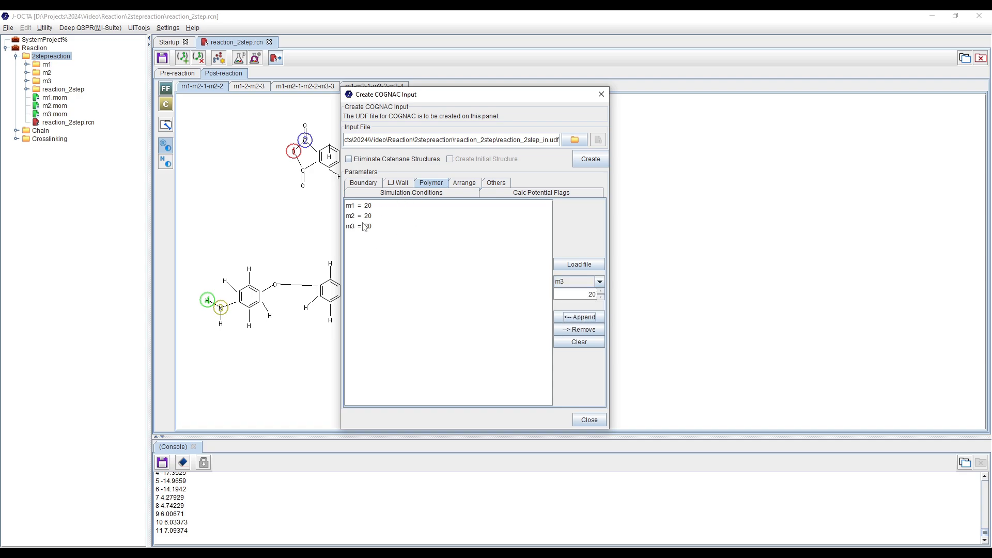
Step: Set the X, Y and Z cell sizes to 50 angstrom and create the COGNAC input file reaction_2step_in.udf
click(399, 184)
click(362, 183)
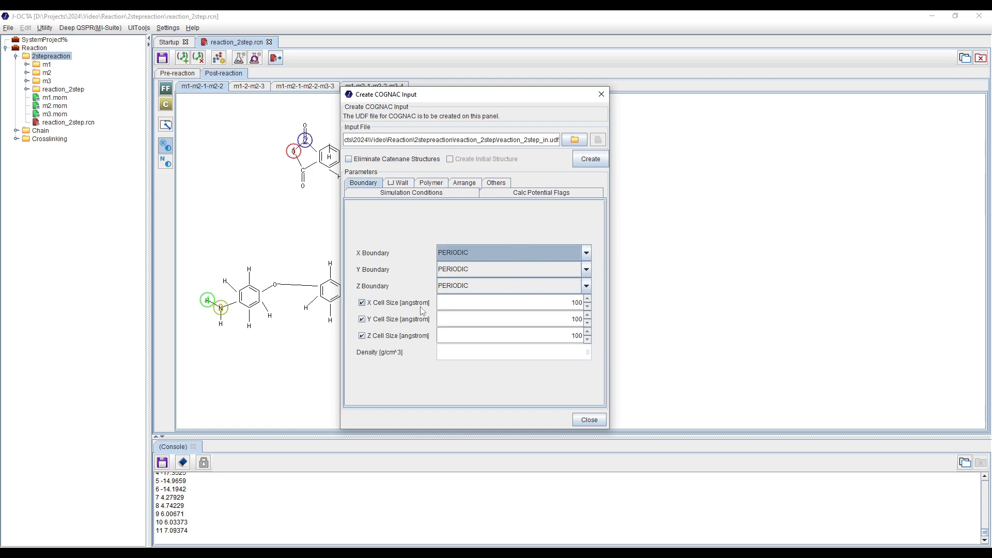
click(363, 304)
click(362, 303)
key(Tab)
text(50)
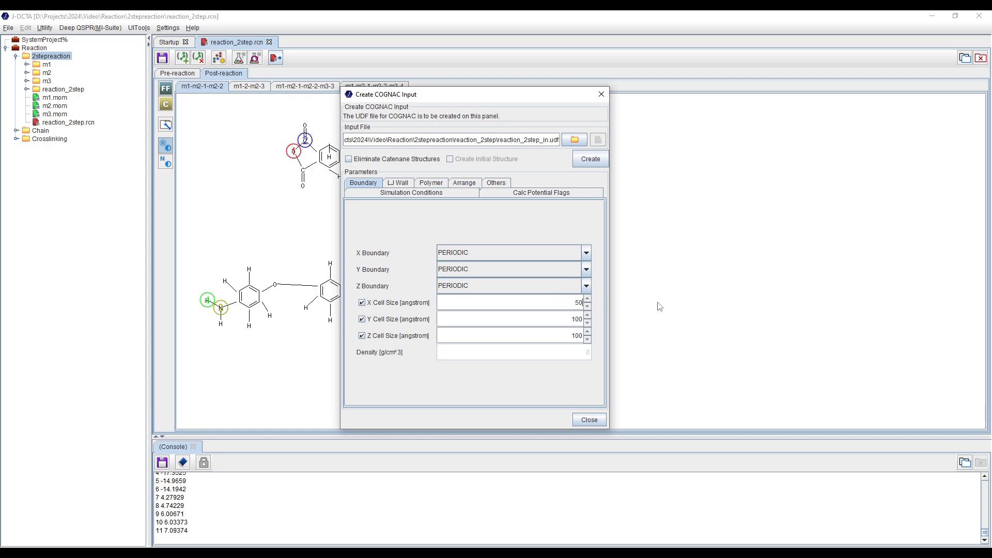
text(50)
drag(551, 321, 618, 342)
text(5)
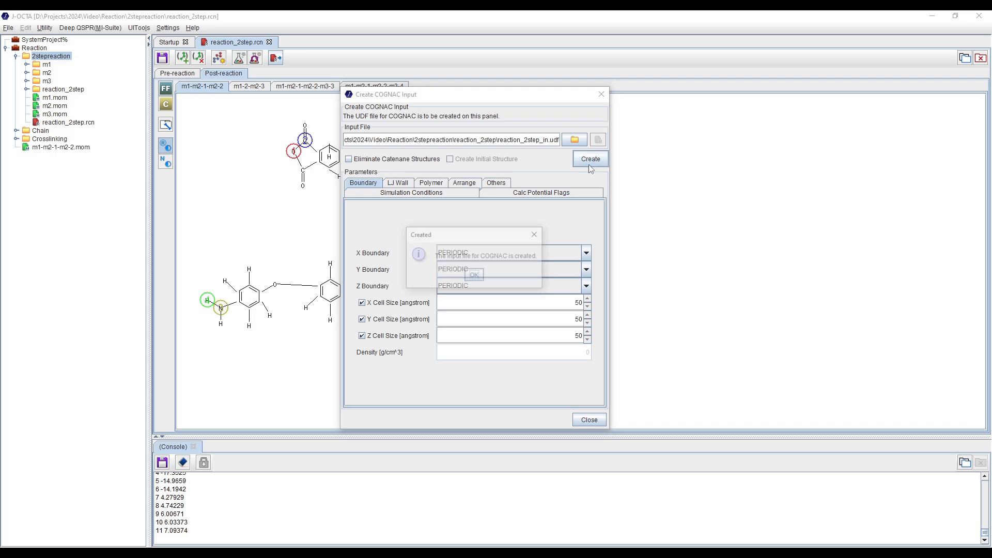
click(474, 275)
Step: Open the created reaction_2step_in.udf and inspect its molecules and simulation cell in 3D
click(598, 139)
drag(674, 211, 477, 213)
scroll(573, 217, up, 5)
drag(576, 221, 655, 206)
drag(676, 365, 680, 423)
drag(780, 176, 449, 180)
Step: Save the reaction model reaction_2step.rcn and close it, keeping reaction_2step_in.udf open
click(253, 44)
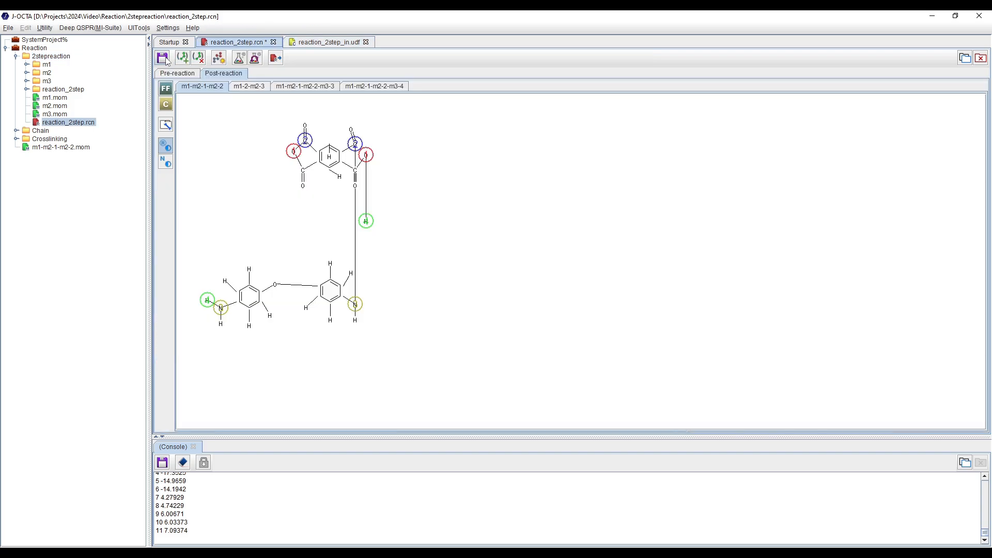
click(322, 46)
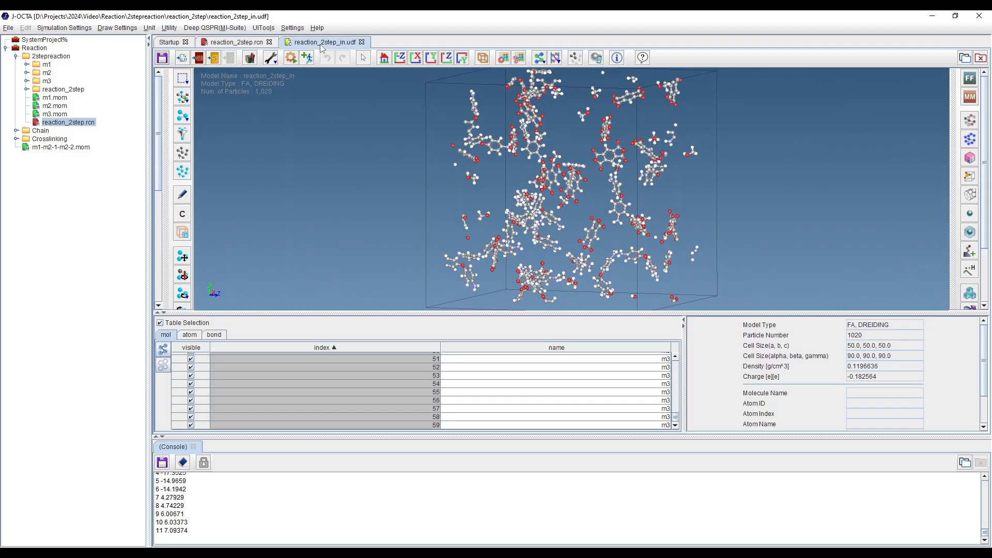
click(269, 42)
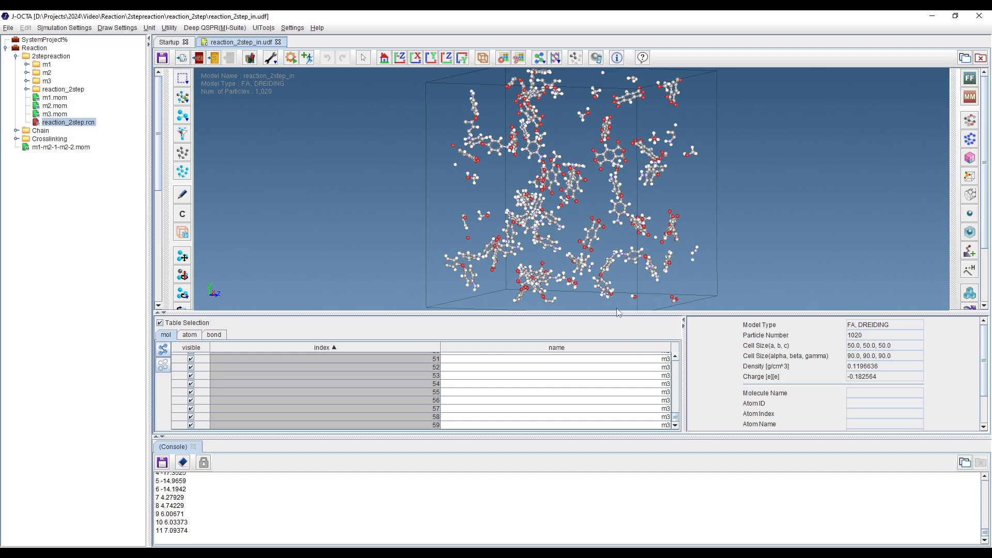
Step: Show reaction_2step_in.udf as its UDF data tree, set the Reaction Flag to 0 and save the file
drag(563, 314, 558, 346)
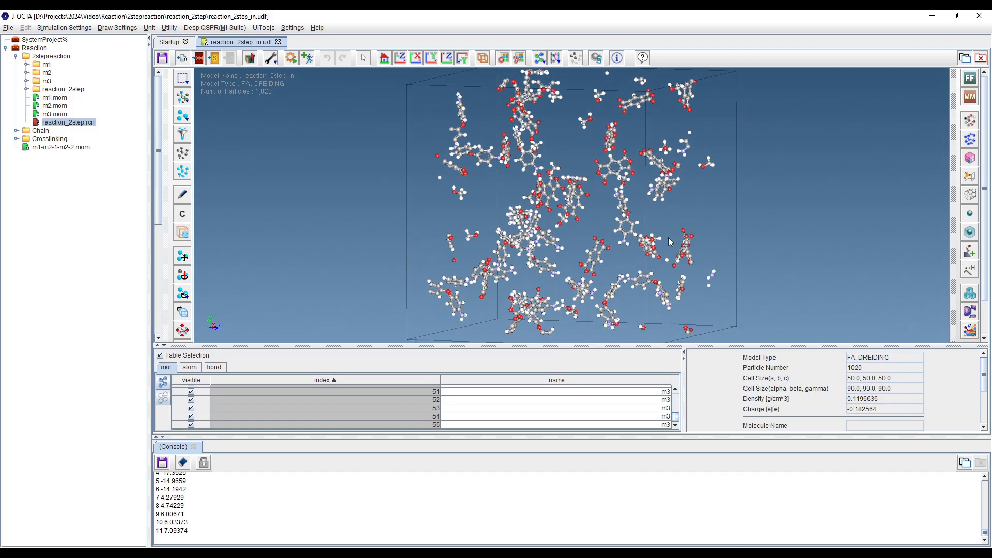
scroll(671, 236, down, 2)
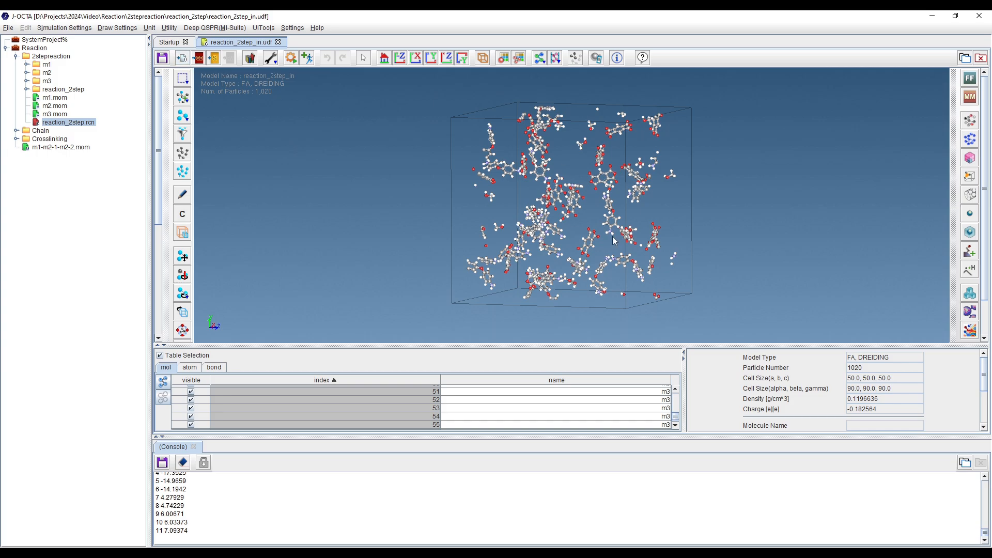
drag(758, 242, 687, 248)
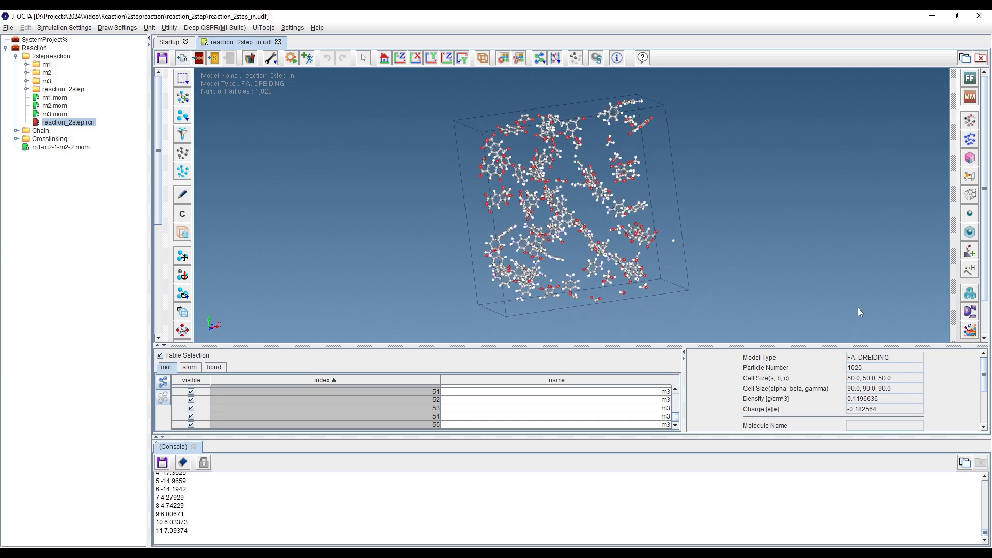
click(182, 59)
click(478, 295)
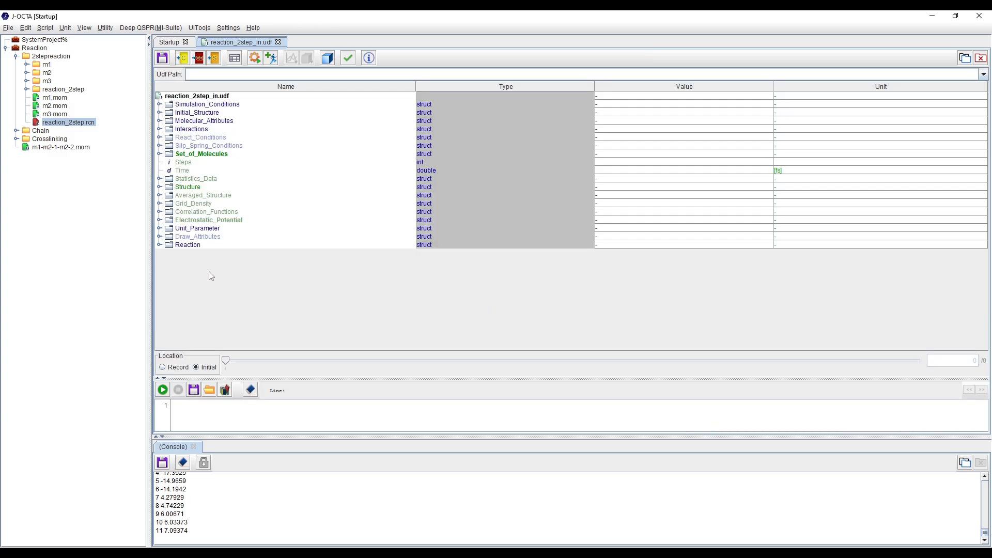
click(159, 246)
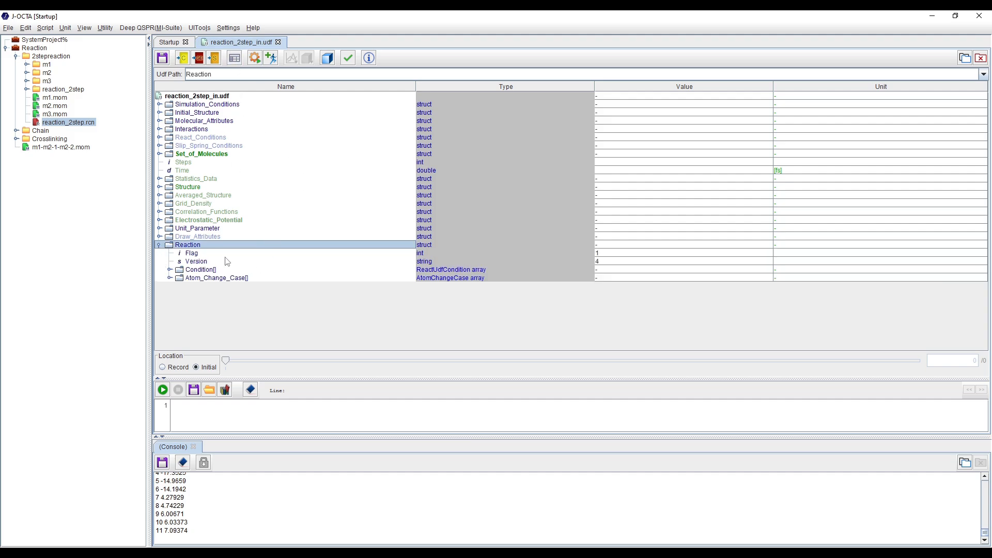
click(202, 253)
double_click(669, 253)
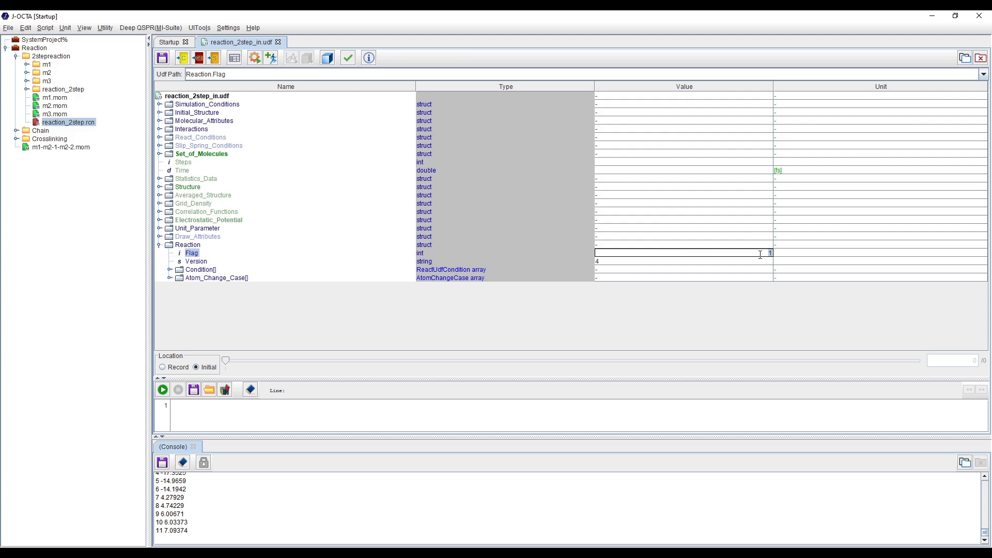
text(0)
click(702, 270)
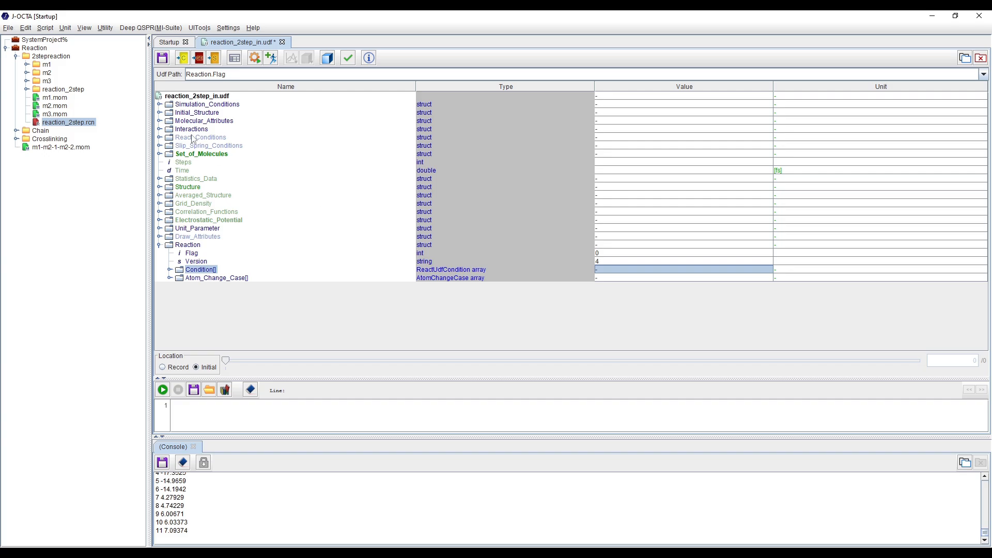
click(162, 57)
Step: Return reaction_2step_in.udf to the 3D model view and open the Create Amorphous tool for it
click(182, 57)
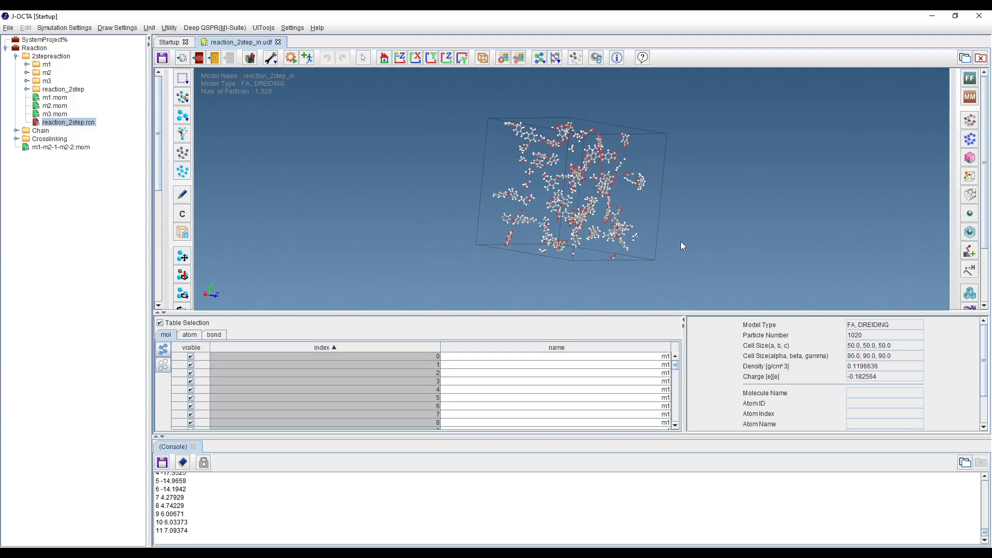
scroll(987, 229, down, 3)
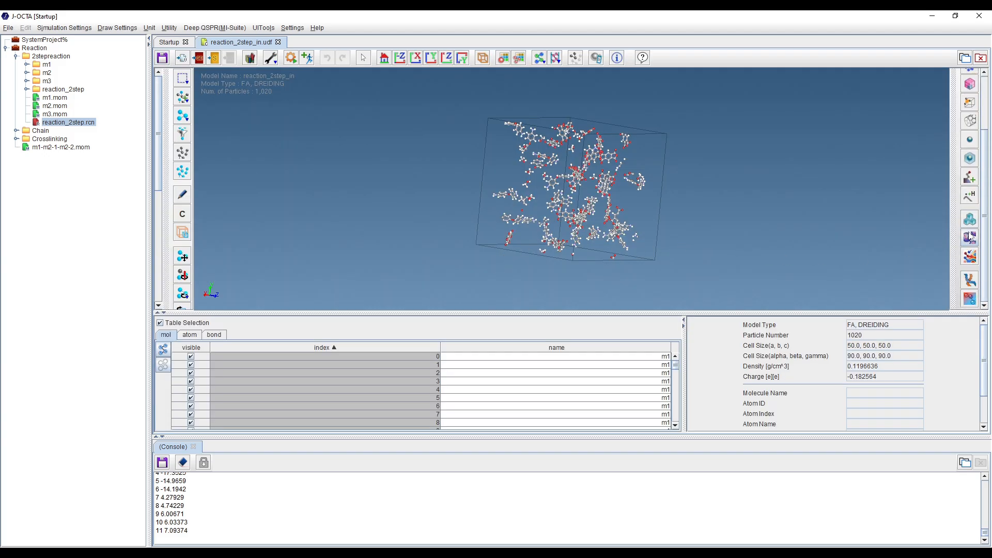
click(964, 280)
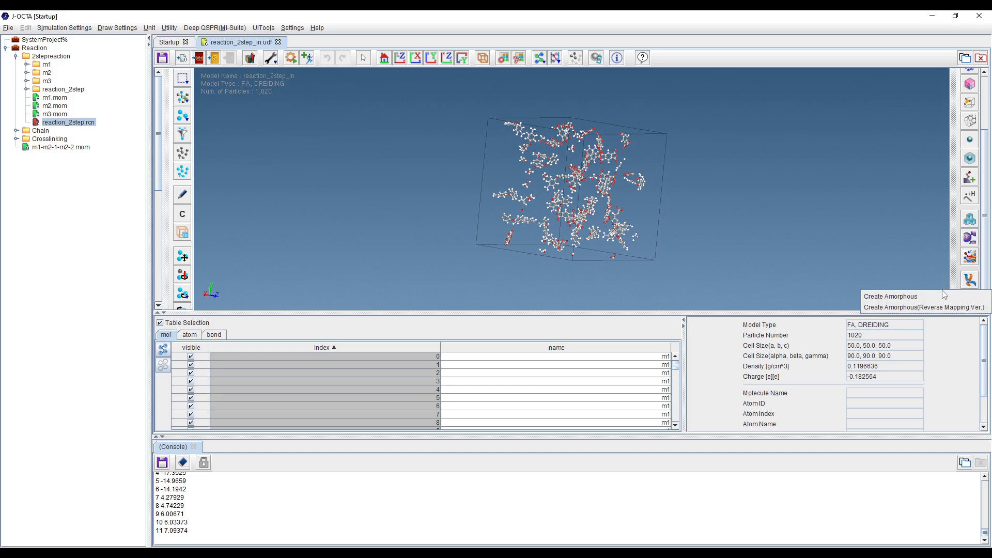
click(914, 295)
drag(195, 31, 396, 75)
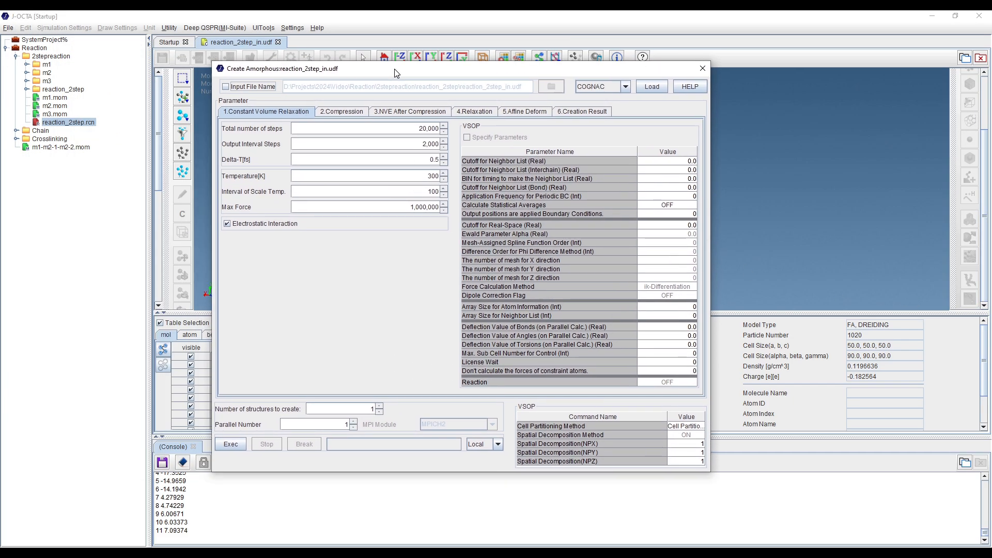
Step: Review the Create Amorphous settings for each stage, from constant volume relaxation through affine deform to the creation result
click(398, 111)
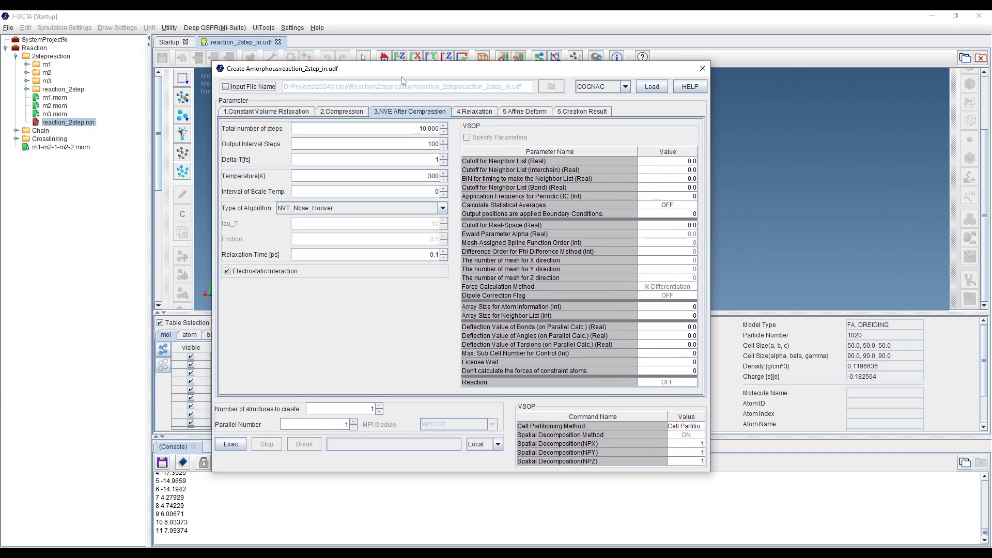
click(489, 115)
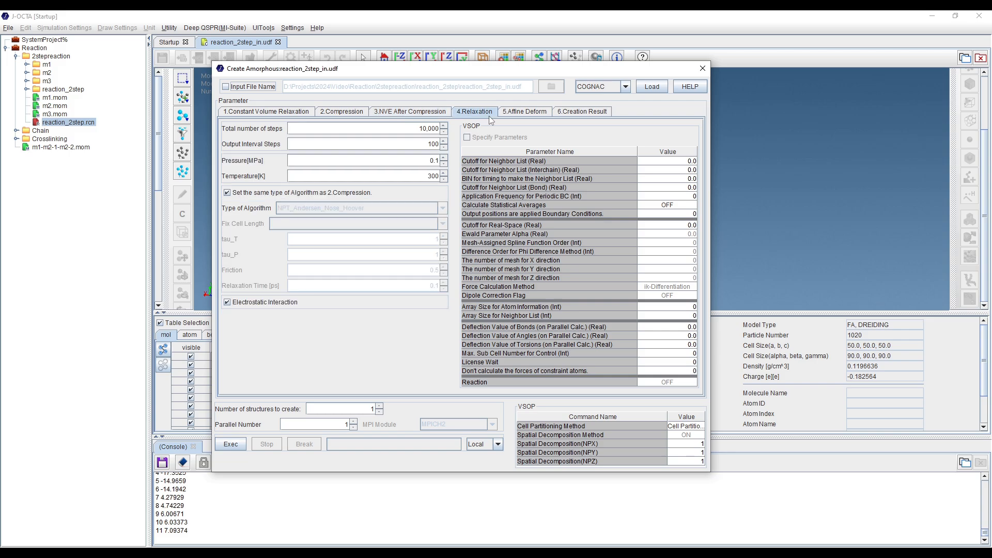
click(509, 113)
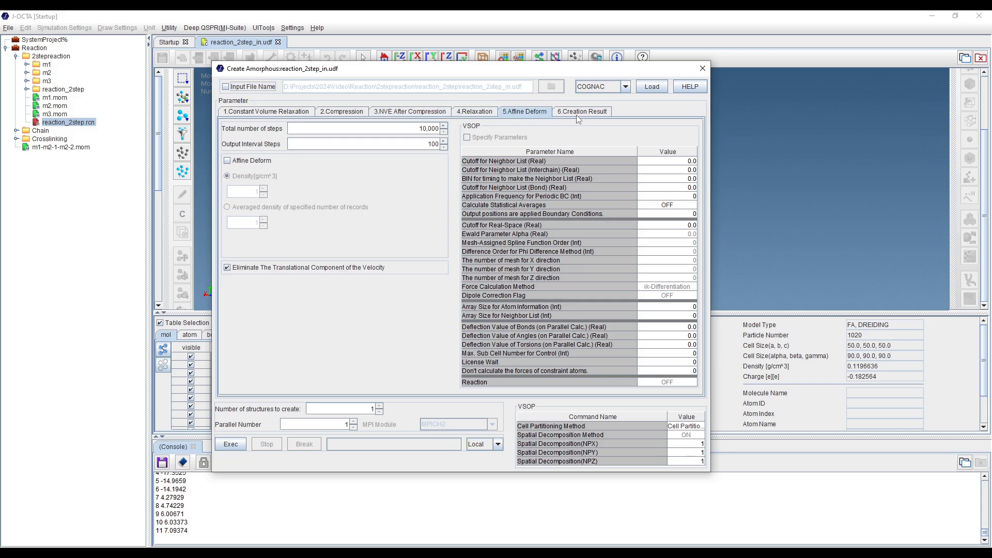
click(269, 111)
click(335, 113)
click(377, 114)
click(455, 115)
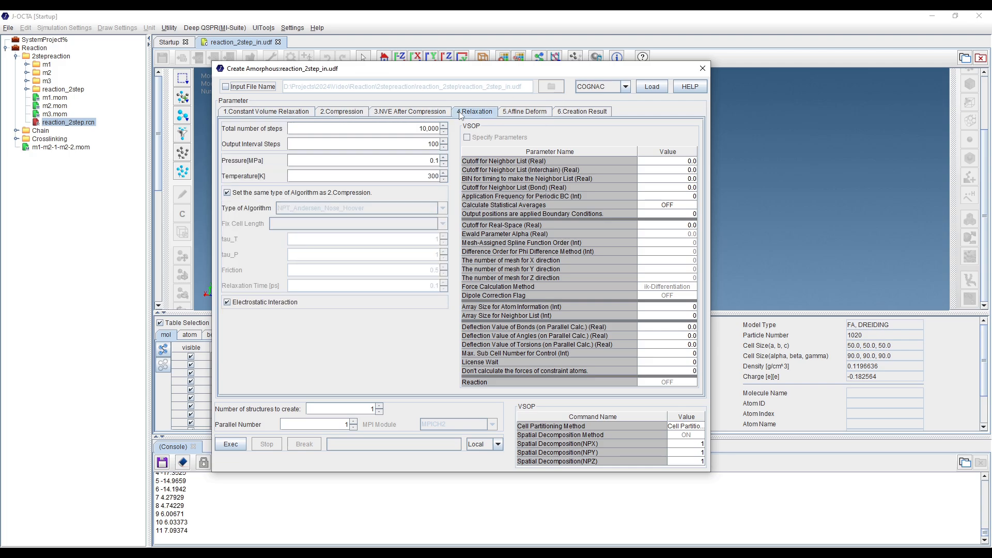
click(502, 115)
click(559, 114)
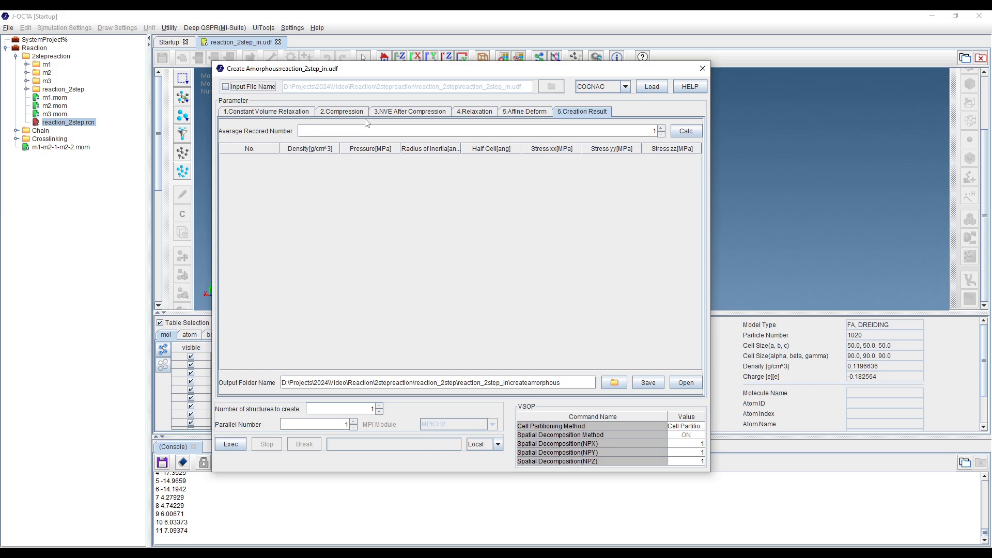
Step: Choose VSOP as the calculation engine for the amorphous creation and load its parameters
click(595, 92)
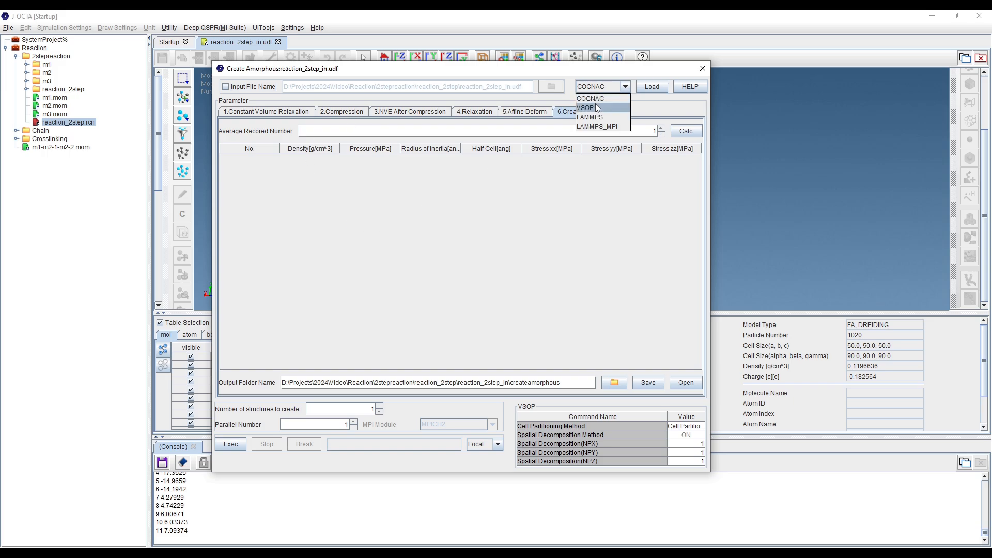
click(595, 103)
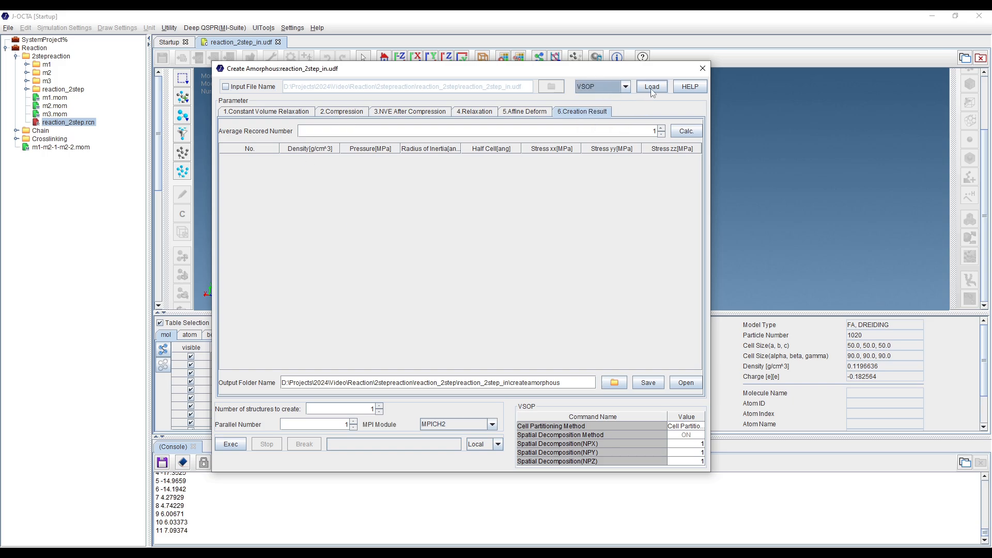
click(596, 87)
click(630, 69)
click(336, 422)
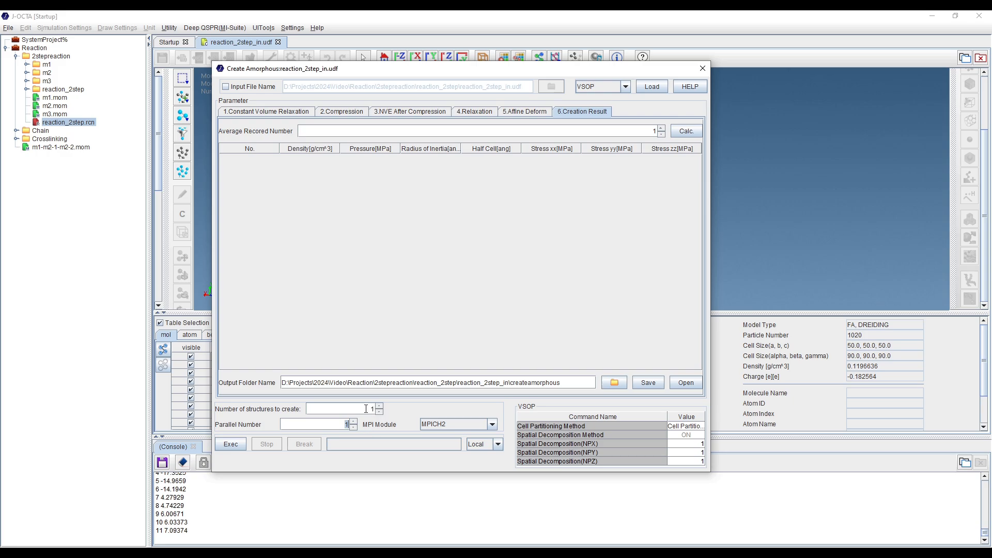
double_click(367, 409)
click(652, 86)
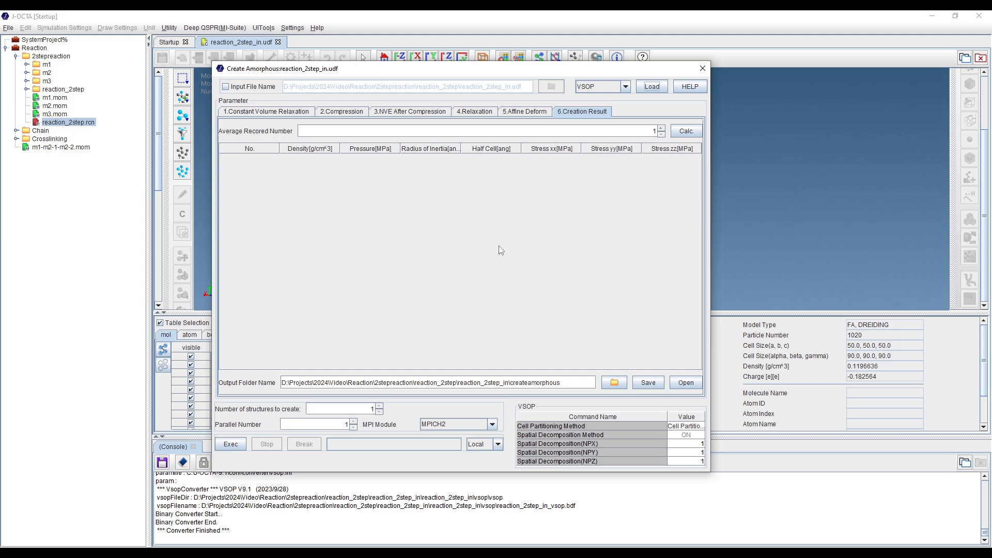
Step: Set the parallel number to 8 and run the amorphous creation locally for one structure
click(381, 408)
click(345, 423)
click(231, 445)
Step: Examine the conditions and VSOP parameters of each creation stage while the calculation runs
click(266, 112)
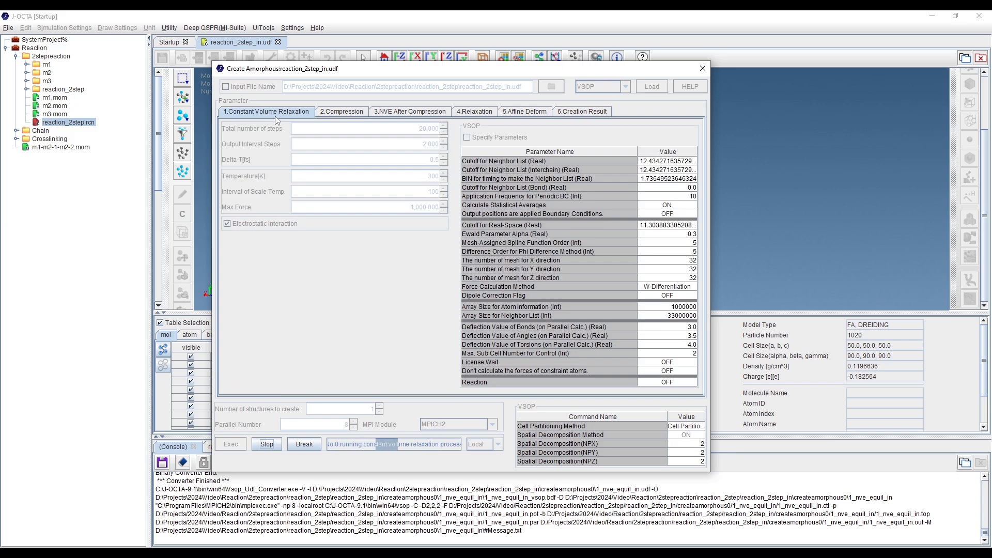
click(333, 115)
click(409, 111)
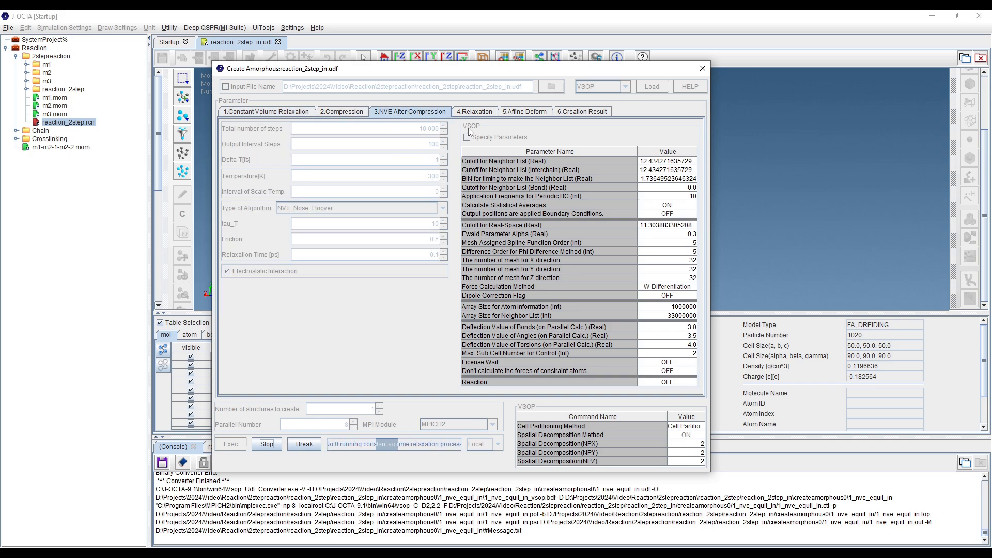
click(473, 111)
click(524, 111)
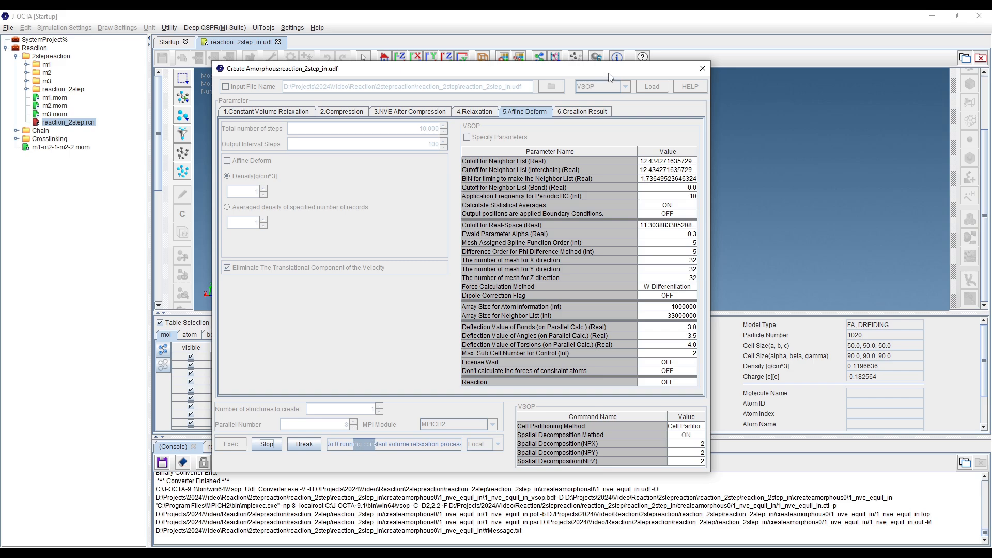
click(578, 112)
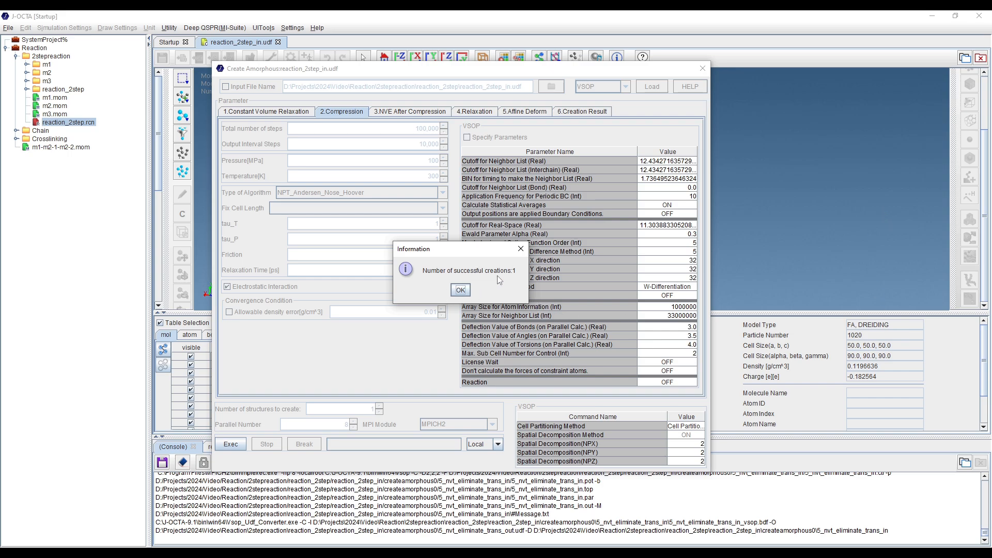
Step: Acknowledge the end of the run and calculate the creation result with an average record number of 1
click(462, 291)
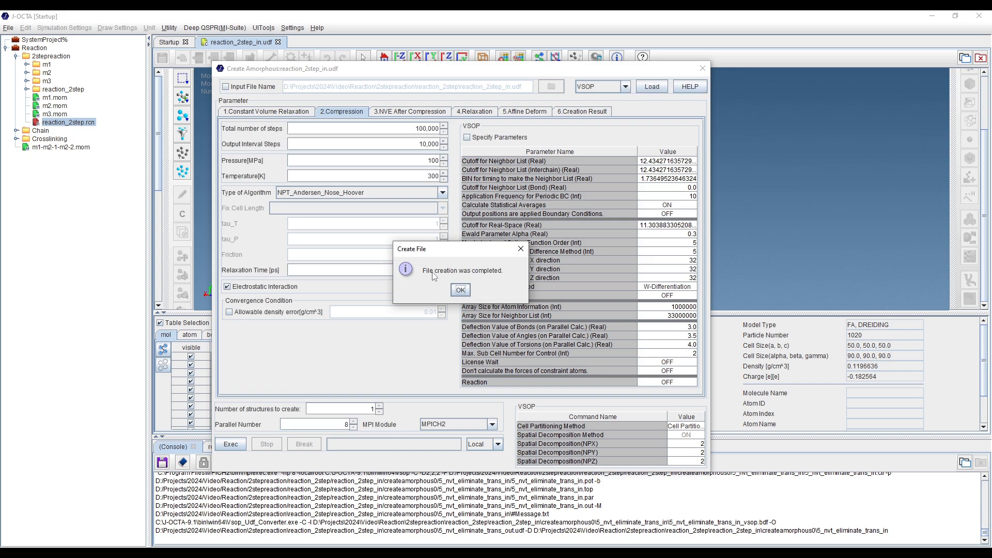
click(459, 291)
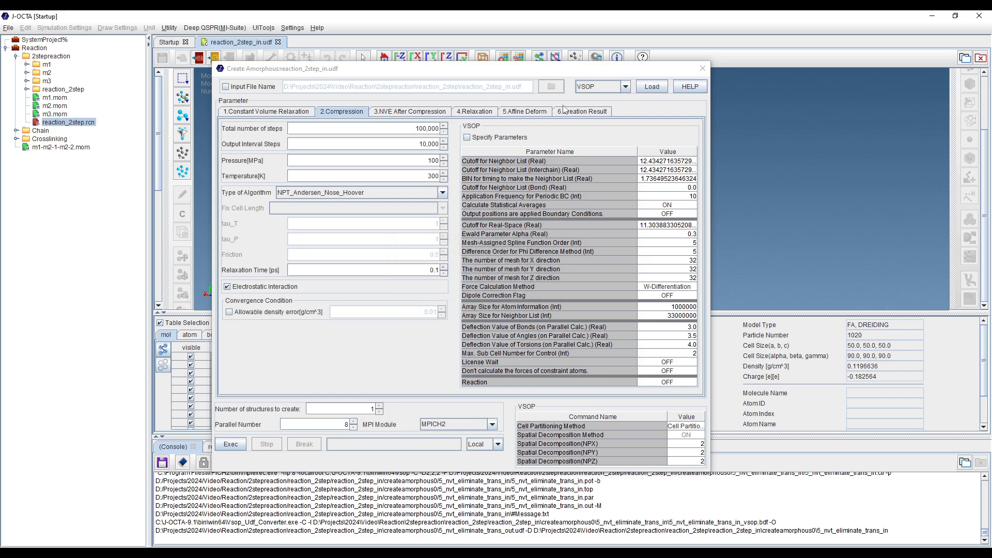
click(586, 112)
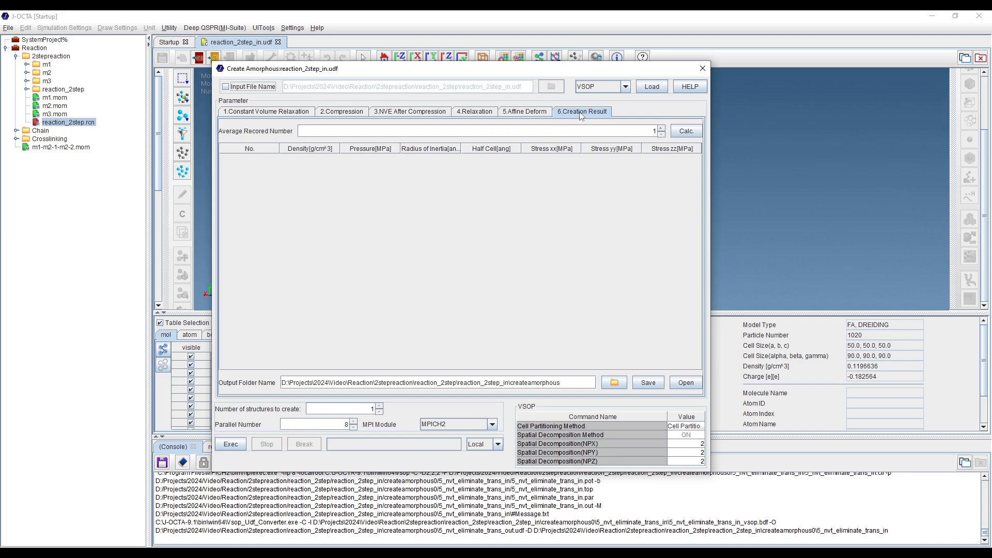
click(684, 132)
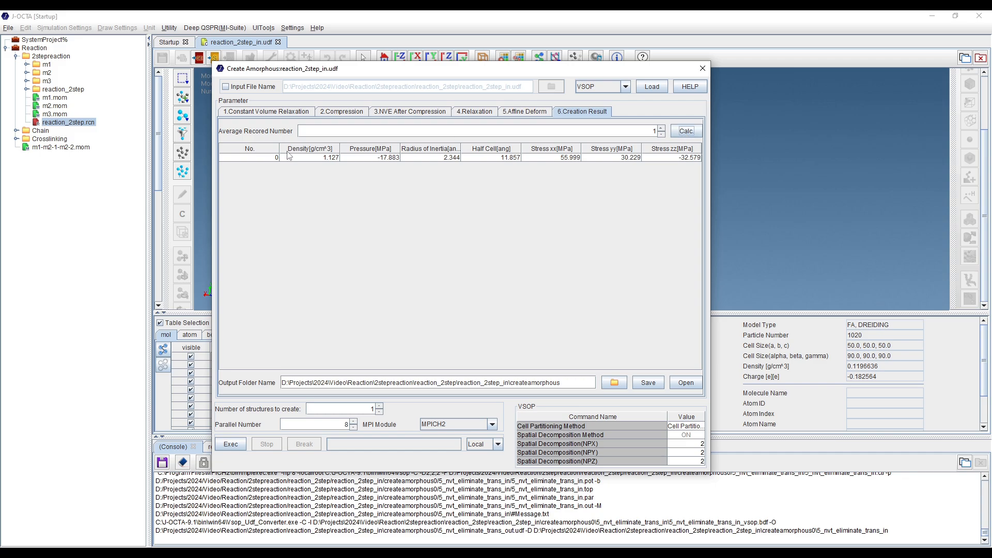
Step: Save created structure No. 0 to the createamorphous output folder and close the Create Amorphous dialog
click(331, 158)
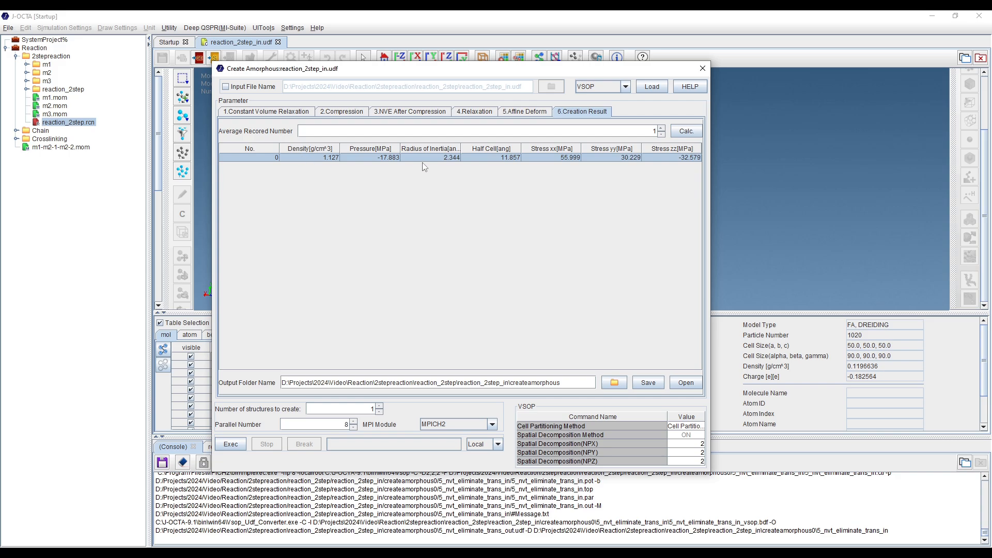
click(652, 382)
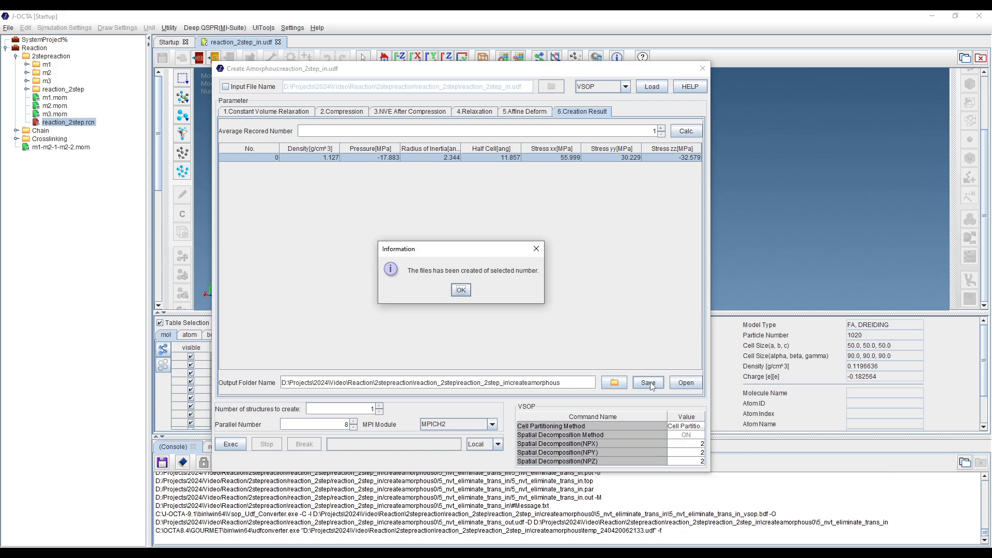
click(458, 289)
drag(570, 382, 508, 382)
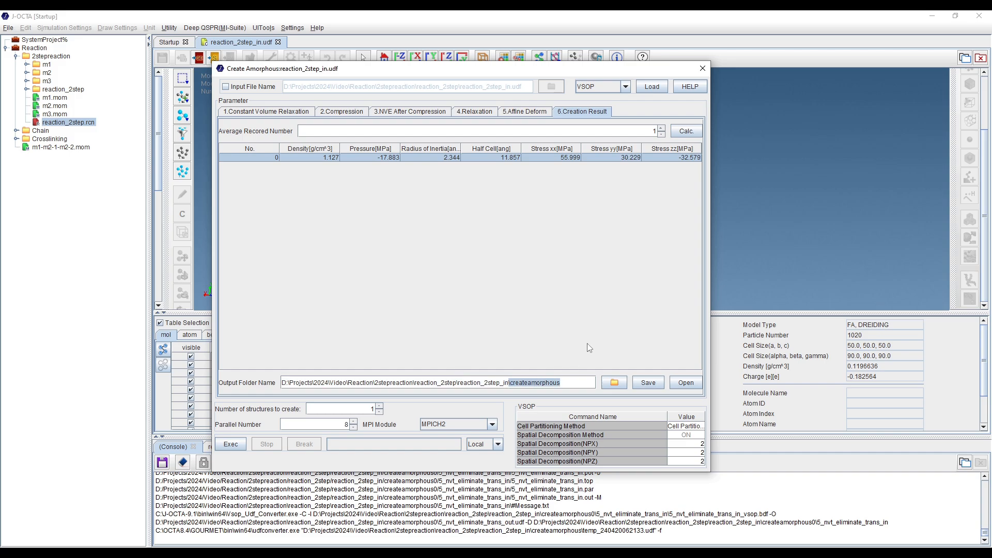
click(702, 69)
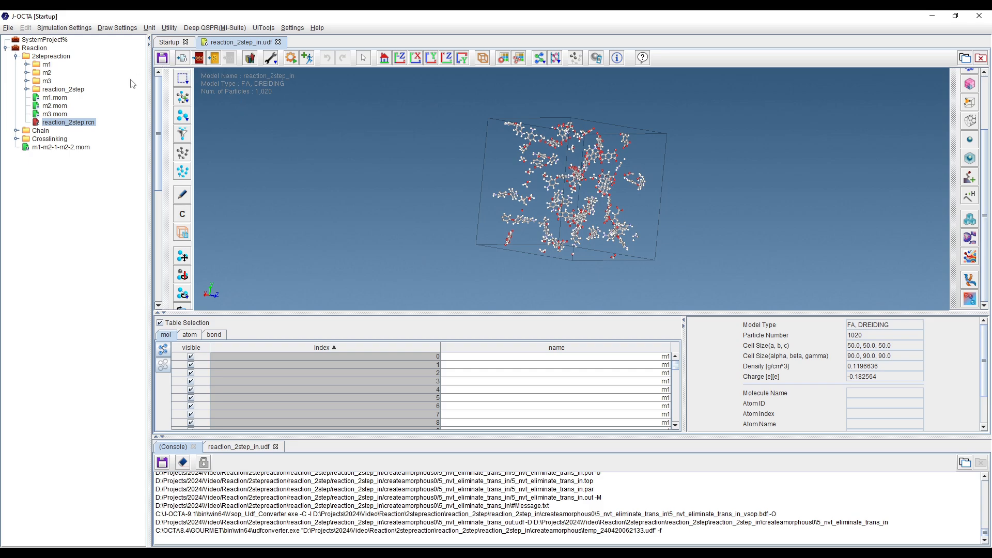
Step: Open amorphous_0.bdf from the reaction_2step_in createamorphous folder and inspect the packed structure in 3D
click(26, 90)
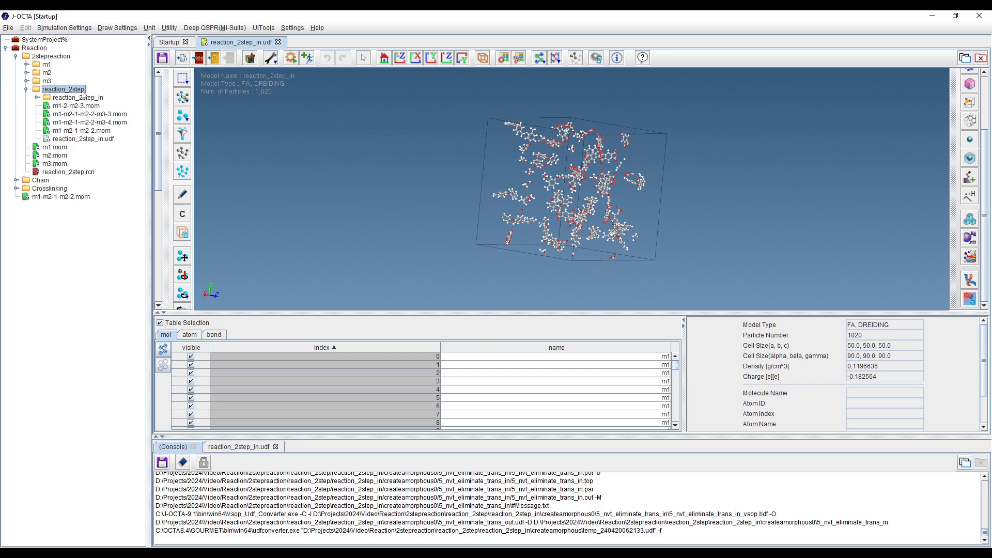
click(38, 98)
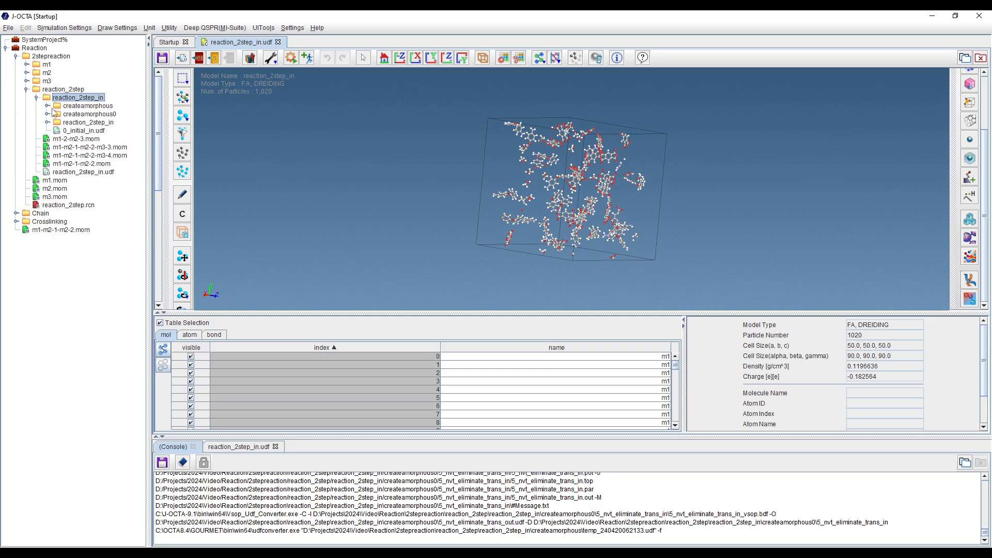
click(47, 106)
click(88, 116)
double_click(88, 117)
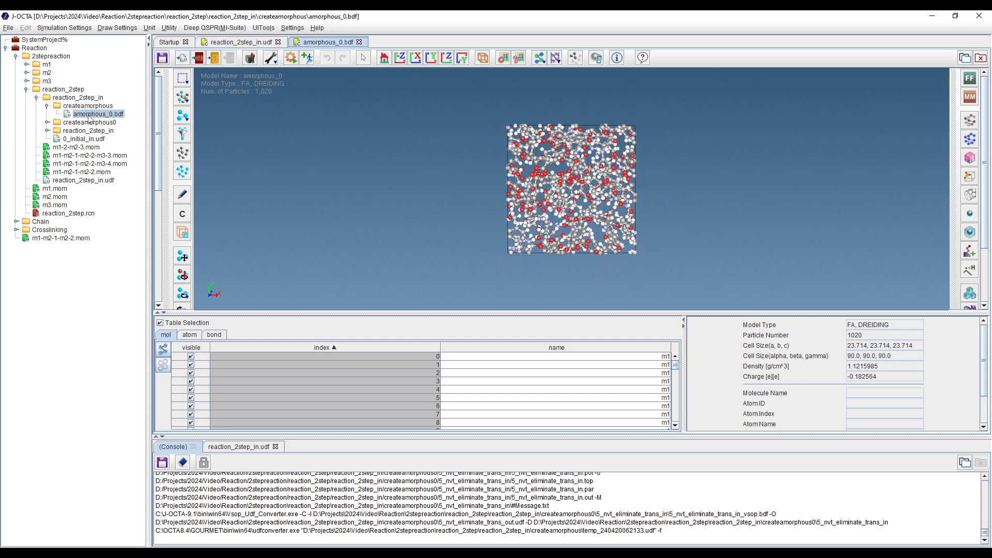
drag(658, 253, 511, 253)
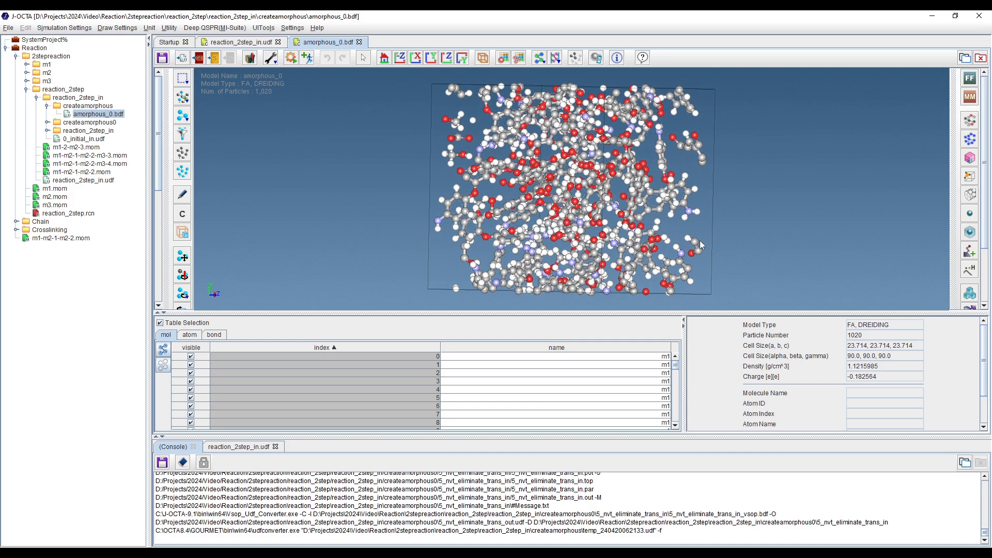
drag(708, 237, 626, 231)
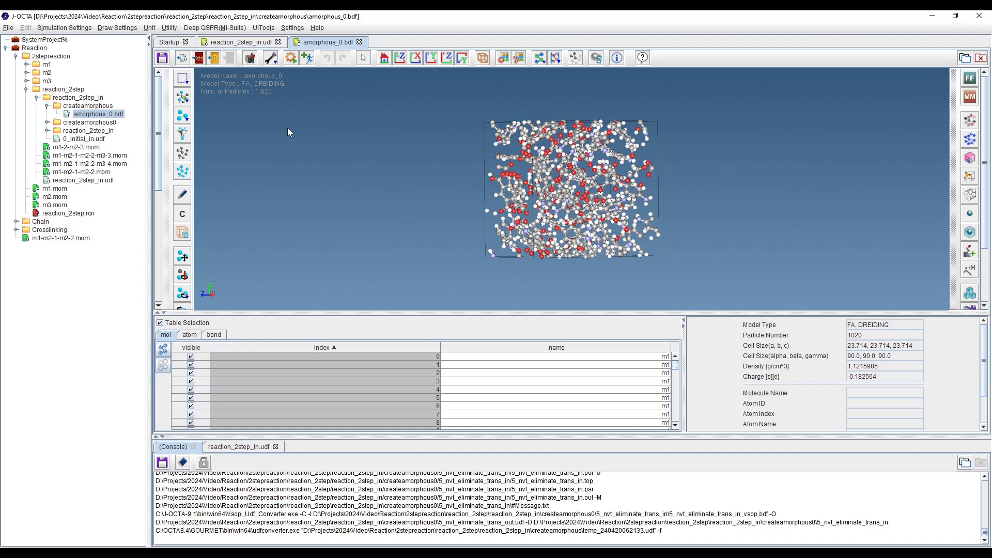
Step: Set the Reaction Flag to 1 in the UDF data tree of amorphous_0.bdf, save the file and return to its 3D view
click(185, 60)
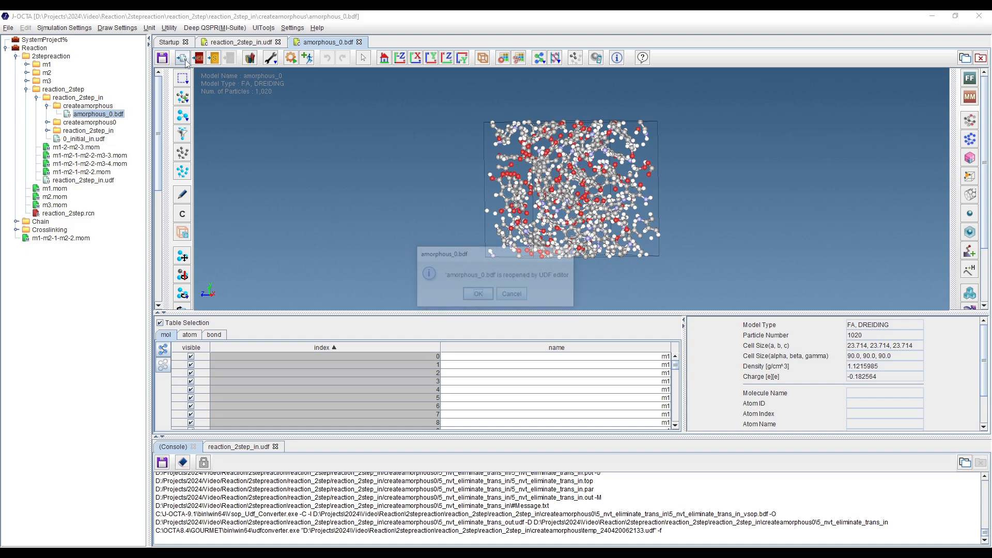
click(485, 296)
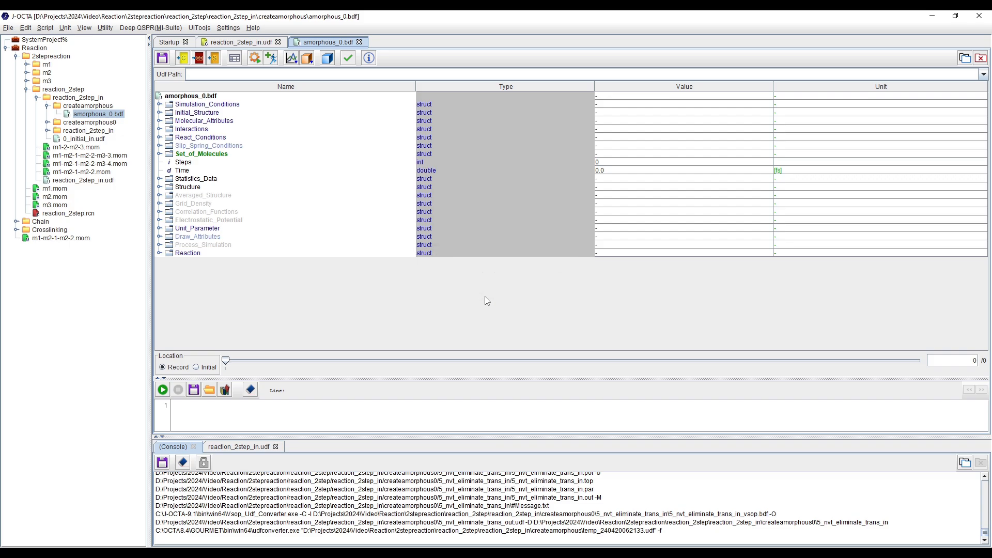
click(160, 253)
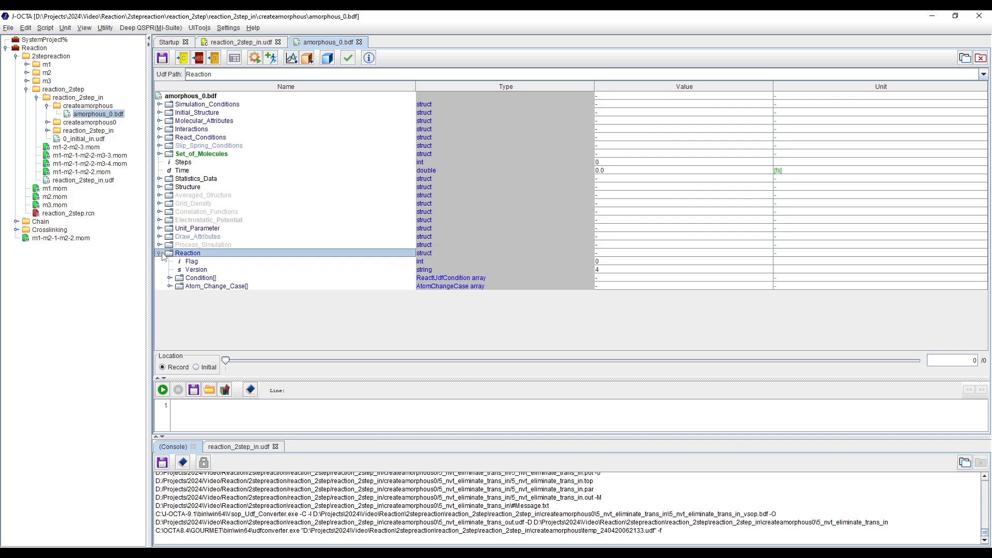
click(192, 263)
click(626, 262)
text(1)
click(627, 278)
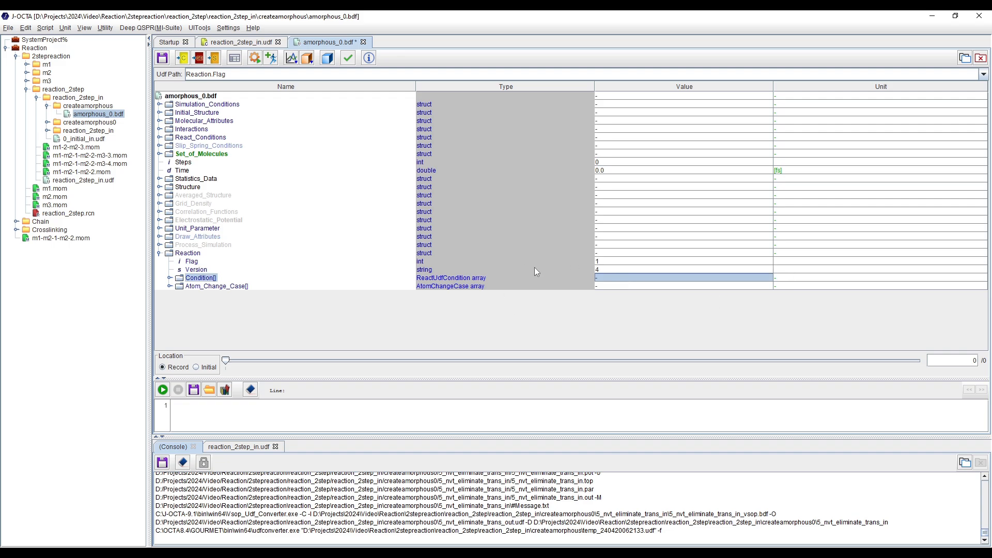
click(163, 58)
click(478, 296)
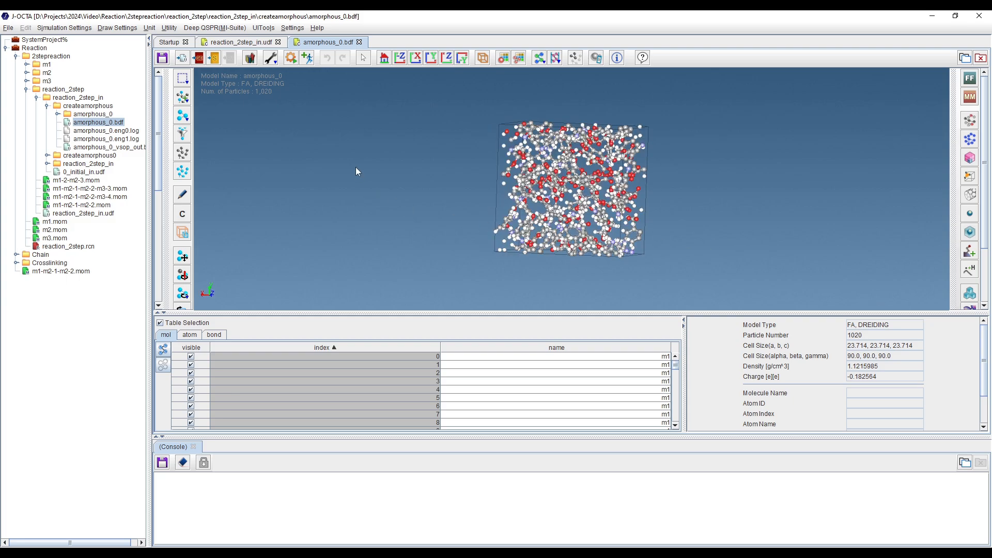
Step: In the simulation conditions of amorphous_0.bdf, set Total_Steps to 10000 and Output_Interval_Steps to 100
click(271, 58)
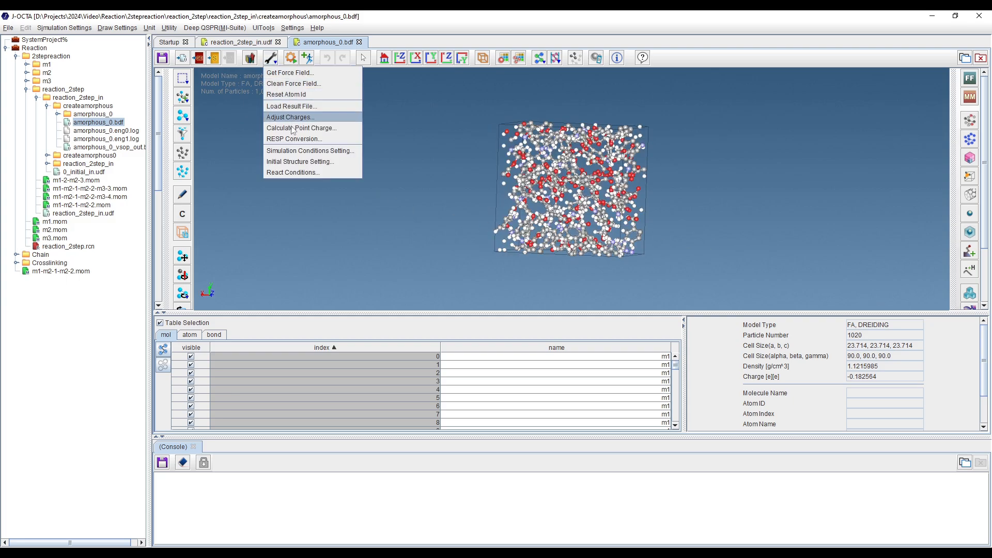
click(292, 151)
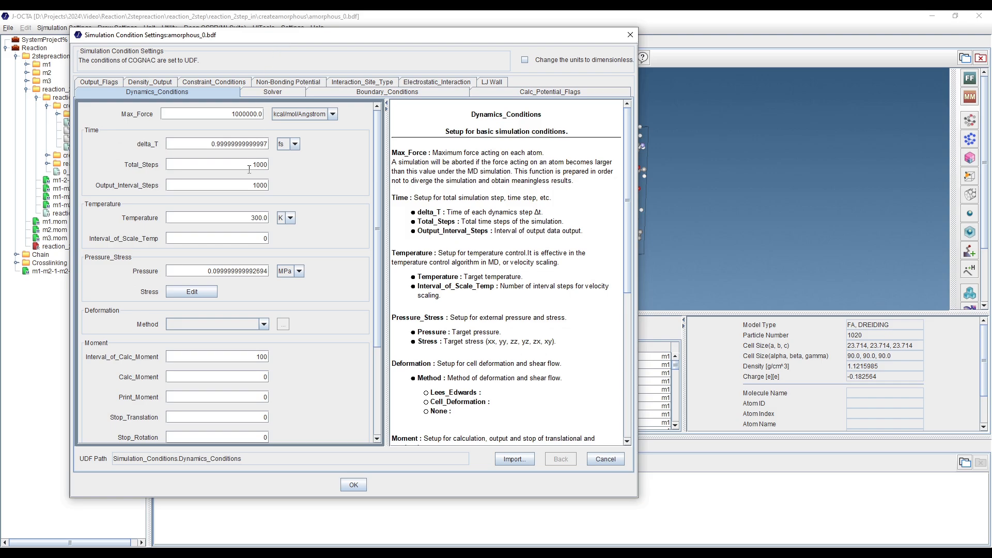
double_click(243, 168)
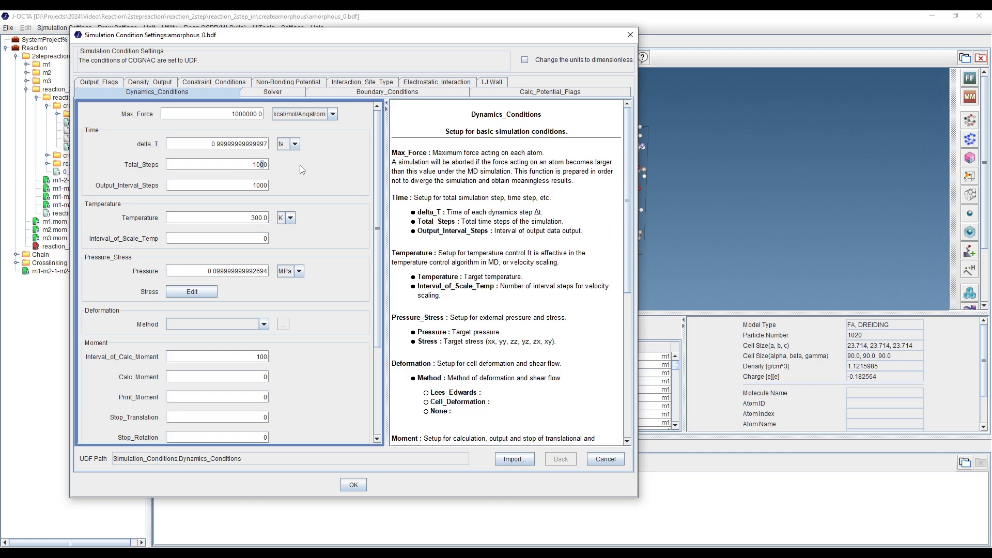
text(0)
click(268, 189)
key(BackSpace)
Step: Set the solver's dynamics algorithm to NPT_Andersen_Nose_Hoover and accept the simulation conditions
click(290, 91)
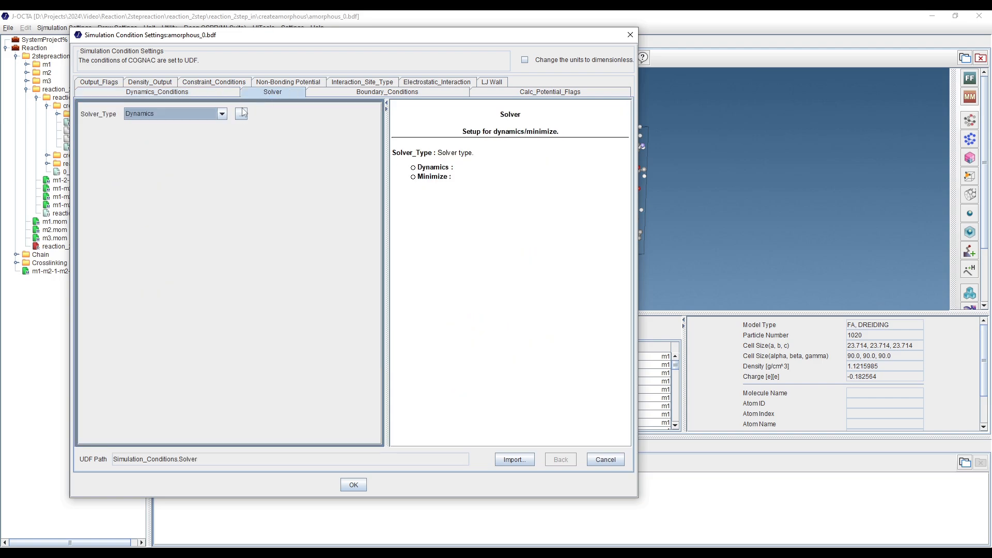
click(230, 116)
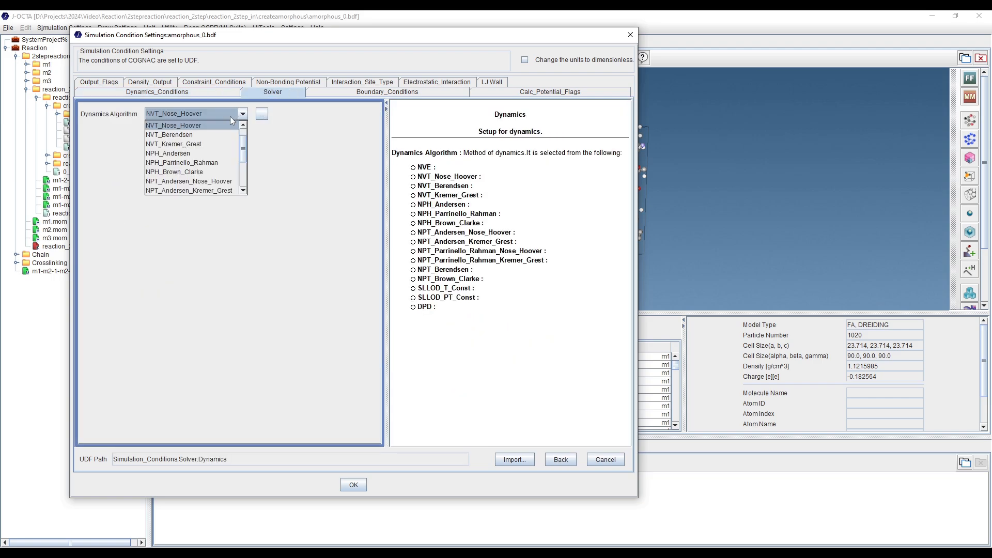
click(227, 182)
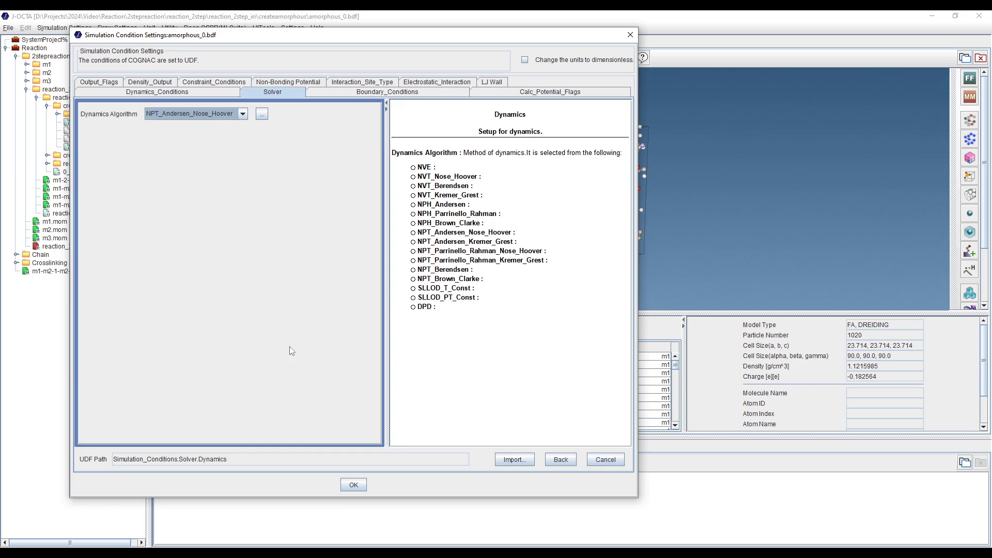
click(354, 484)
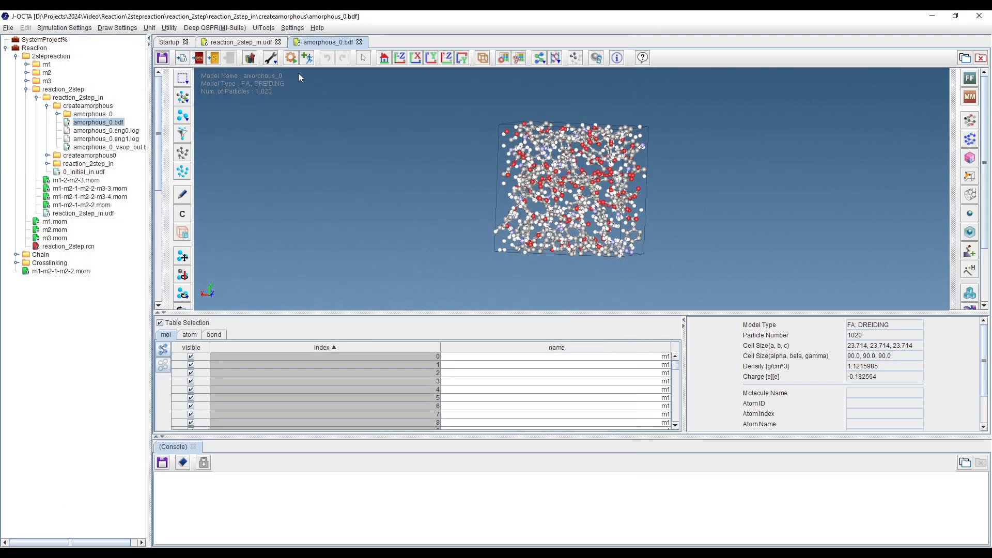
Step: Run amorphous_0.bdf locally with the vsop engine, using the default VSOP parameters with Reaction ON
click(291, 59)
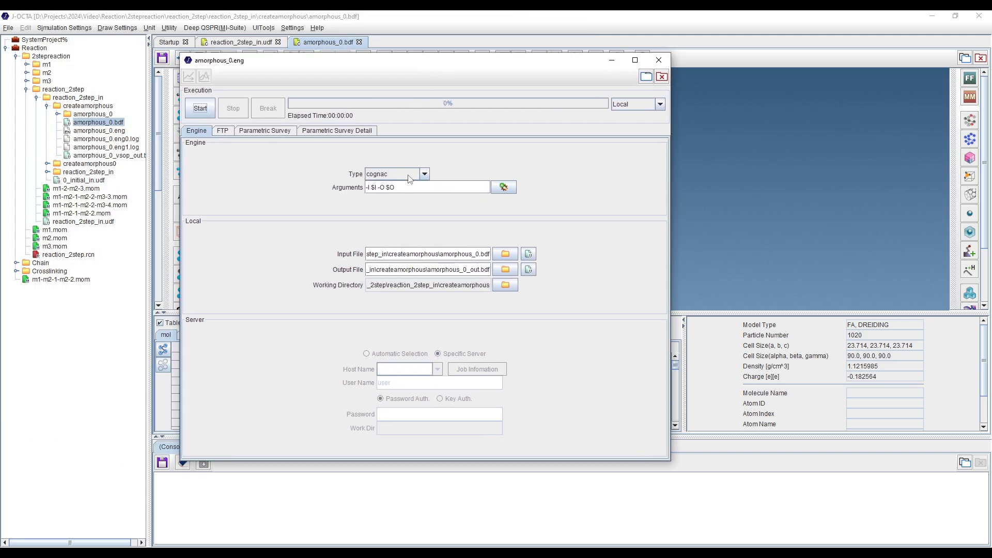
click(408, 179)
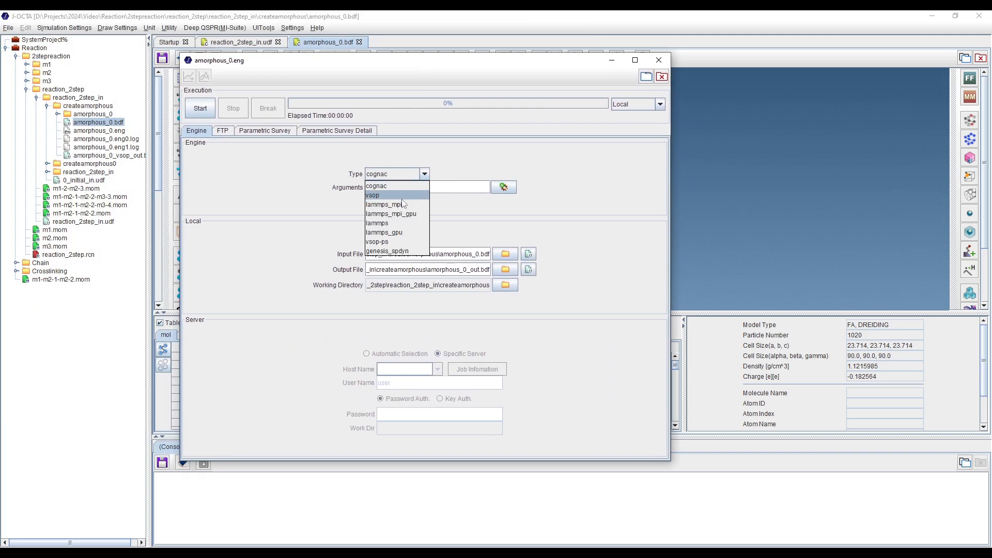
click(402, 196)
click(201, 108)
click(482, 295)
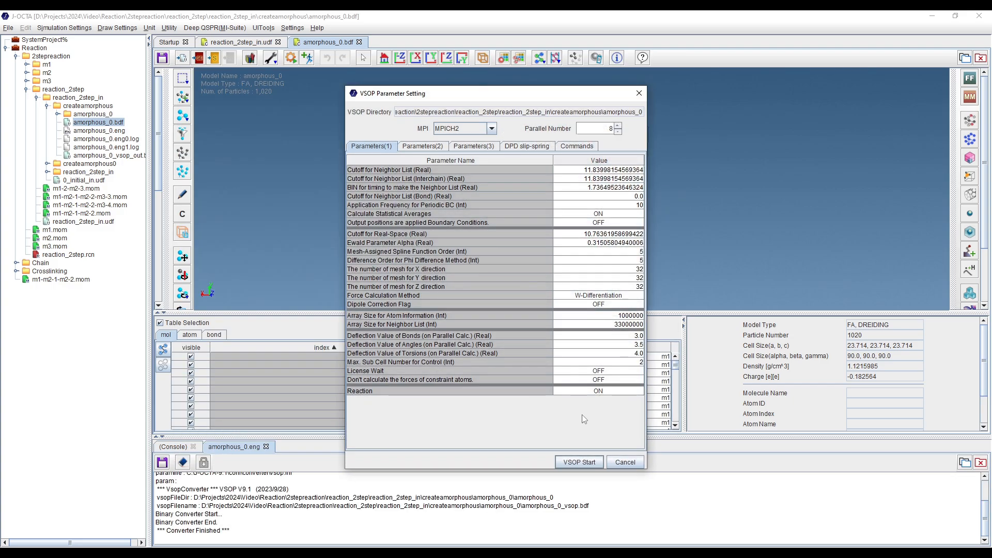
click(585, 463)
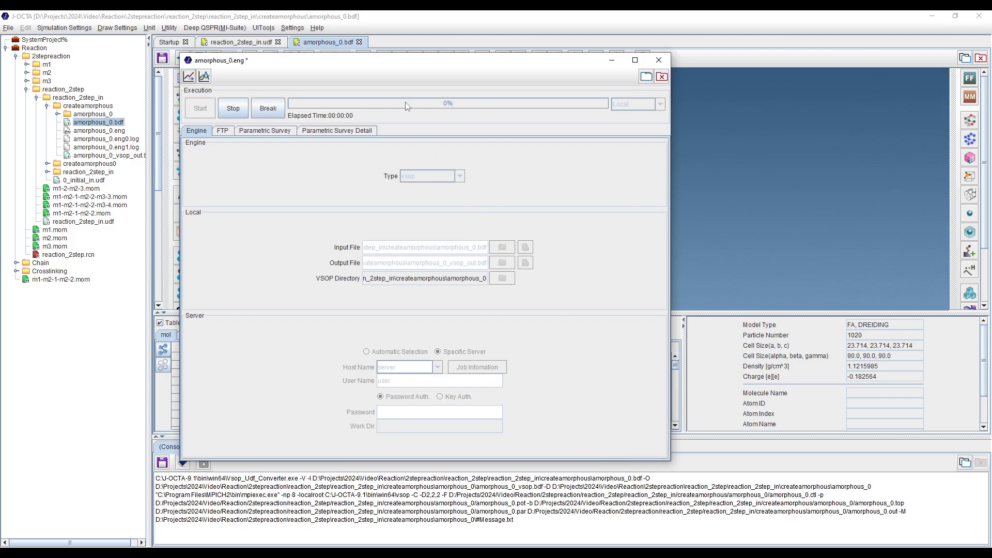
Step: Open the run's output file amorphous_0_vsop_out.bdf and enlarge the script area below the 3D view
drag(393, 72, 416, 64)
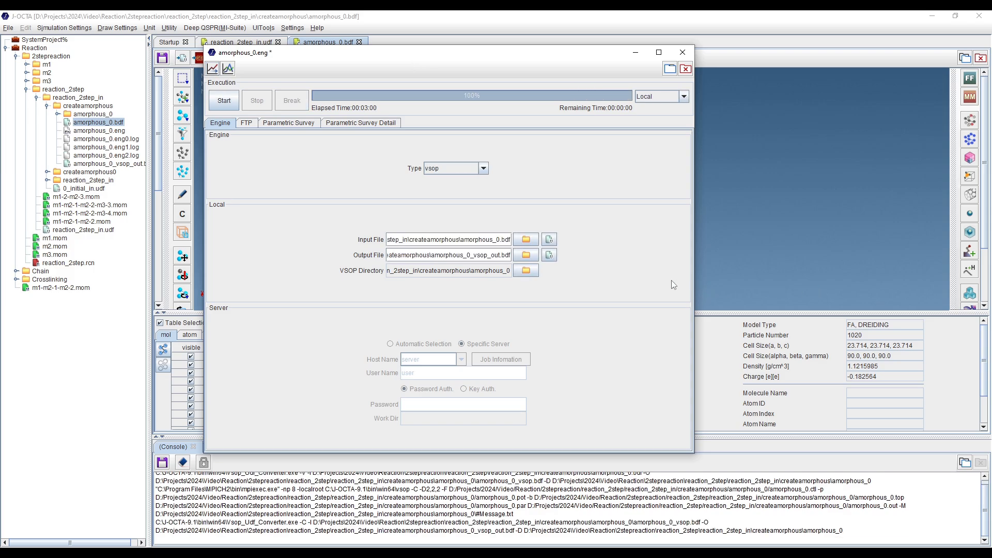
click(549, 256)
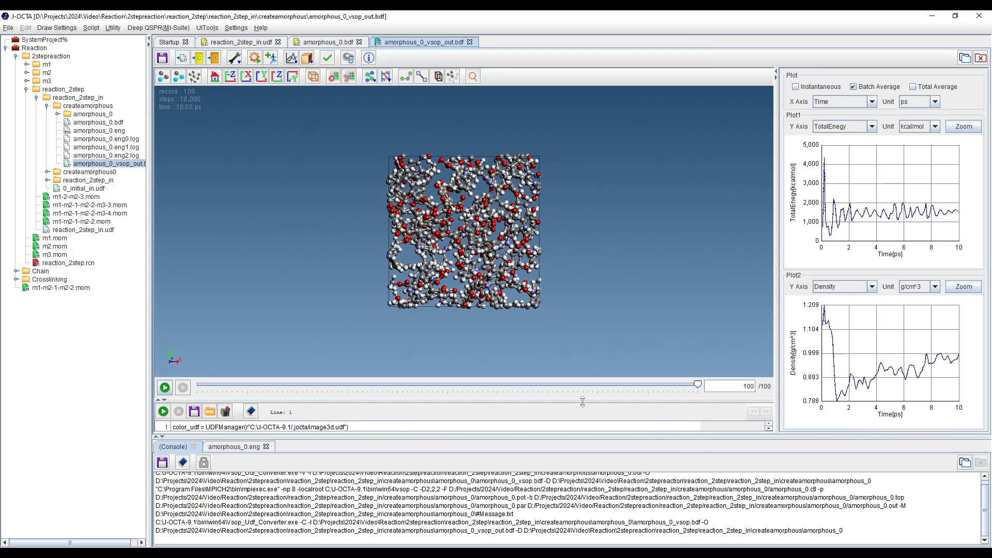
drag(582, 402, 582, 352)
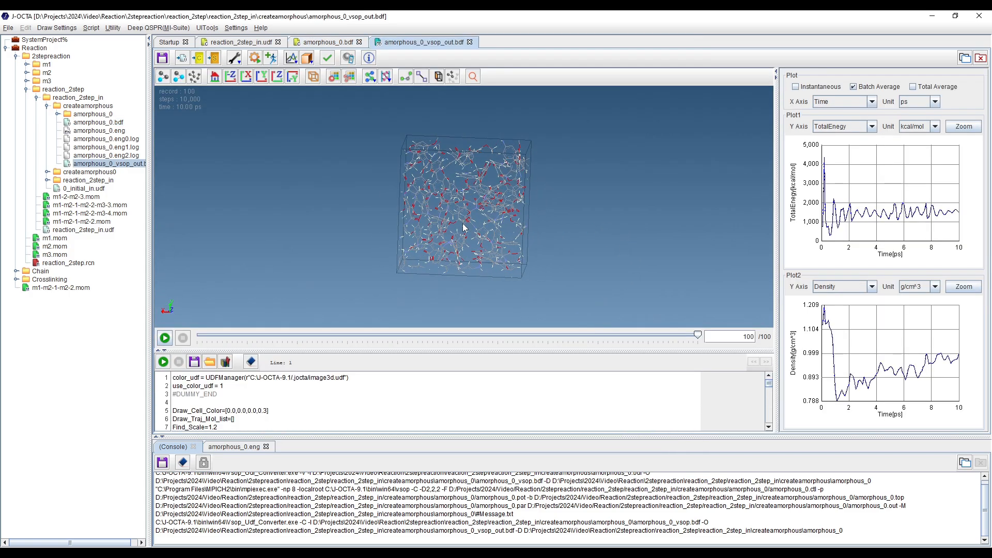
Step: Review the molecule type names available in the Draw Target settings and close them without applying anything
click(453, 76)
drag(497, 131, 490, 106)
scroll(539, 290, down, 5)
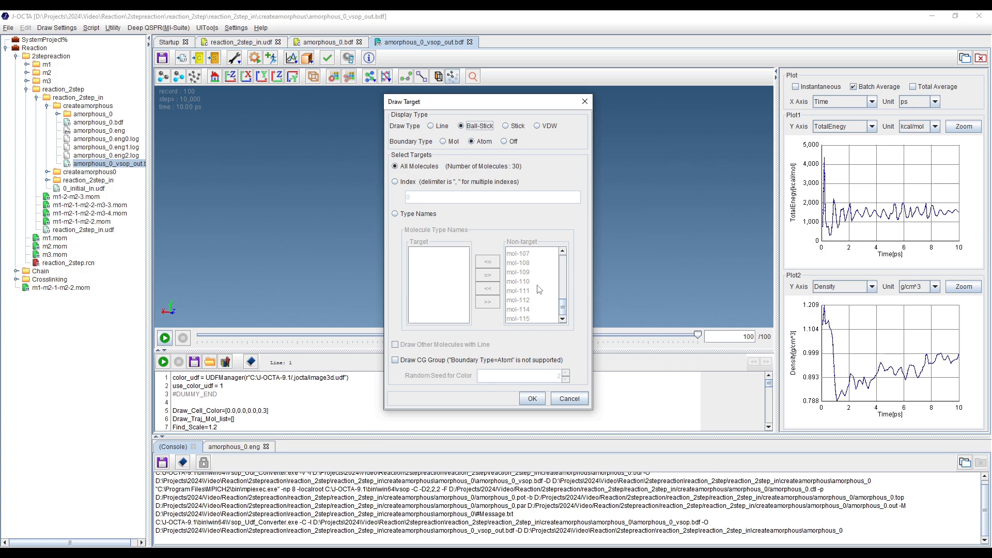
scroll(540, 290, up, 5)
click(401, 215)
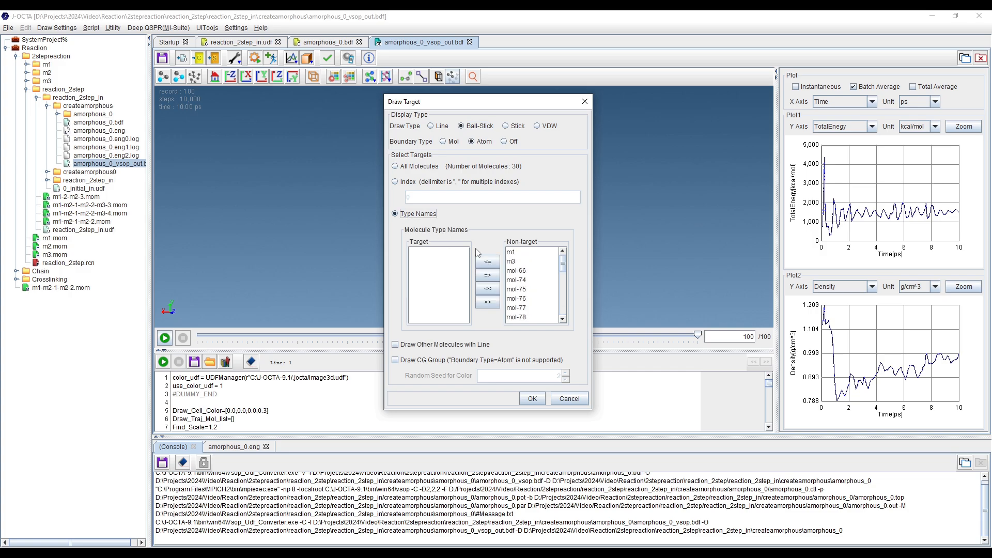
scroll(532, 284, down, 2)
scroll(532, 285, up, 2)
click(524, 279)
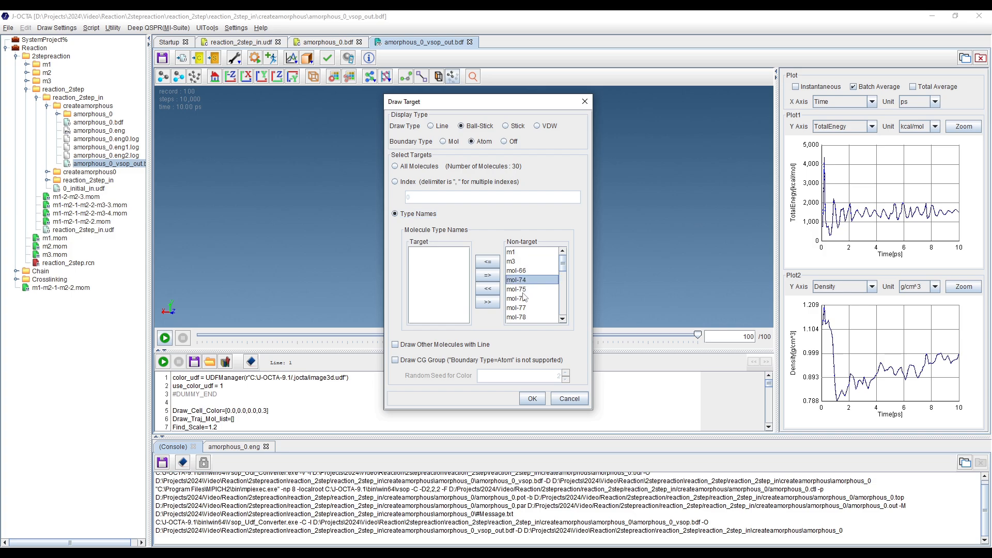
scroll(523, 296, down, 6)
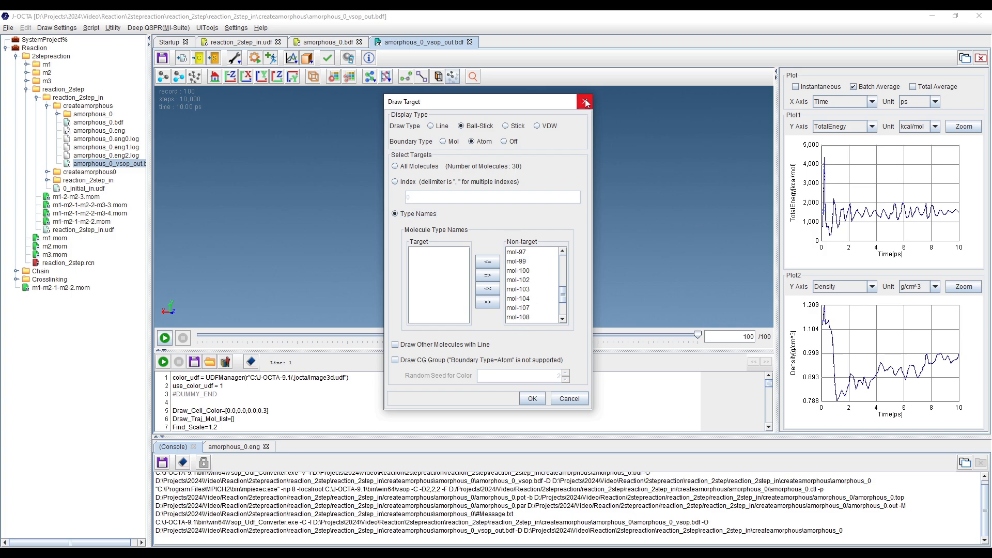
click(585, 102)
Step: Load the Bond_formed.py script from the gifts folder and run it on the output file
drag(477, 351, 481, 289)
click(225, 321)
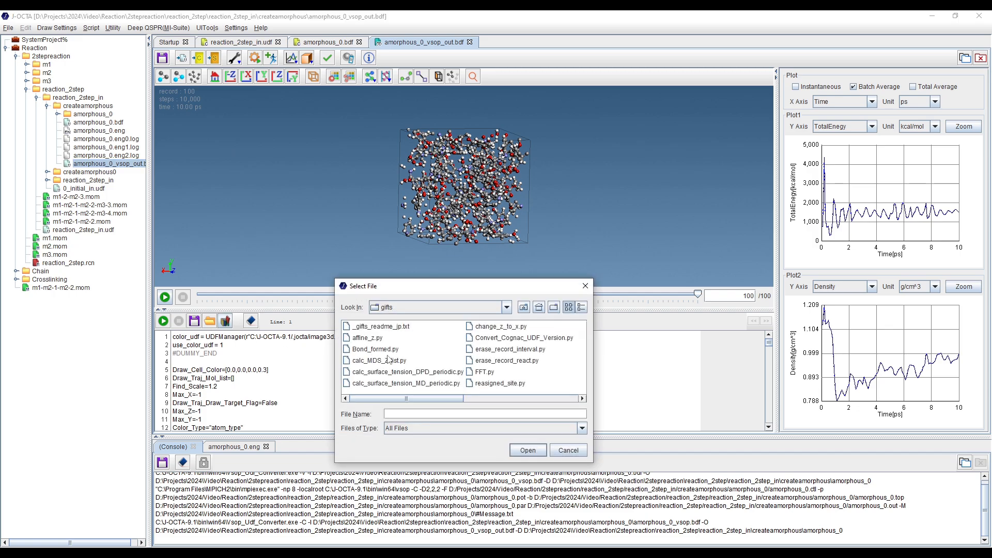
click(376, 349)
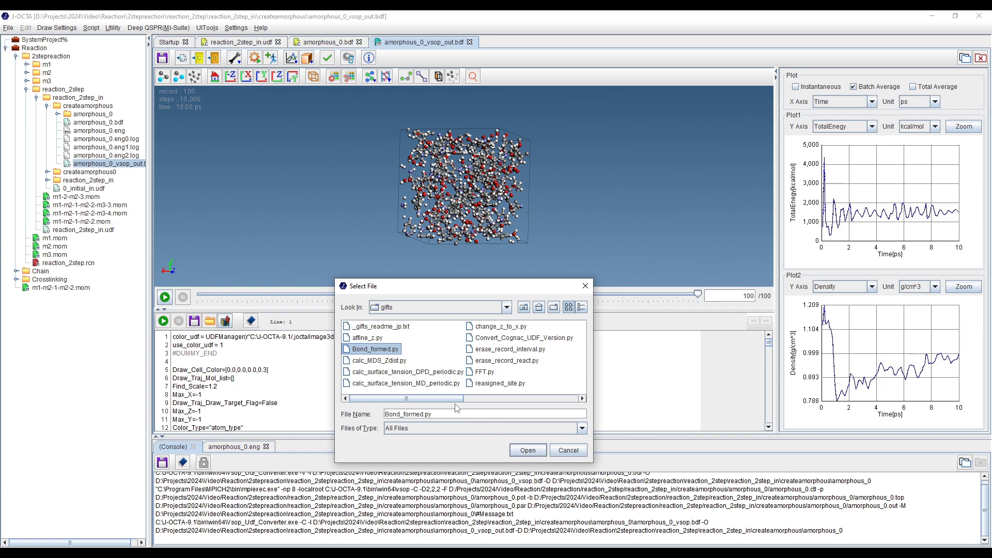
click(537, 451)
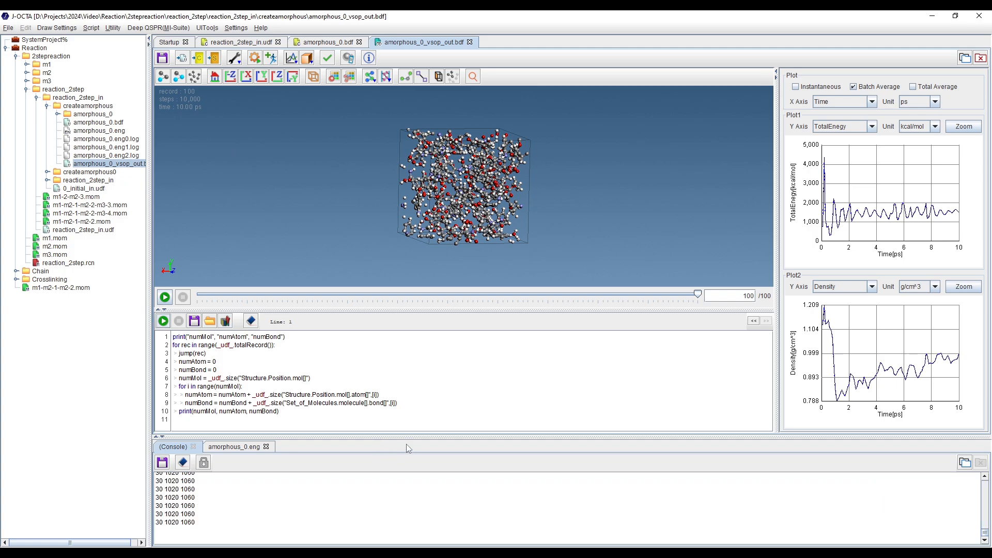
Step: Examine how numMol, numAtom and numBond develop over the records in the enlarged console output
drag(412, 438, 423, 373)
scroll(383, 455, up, 20)
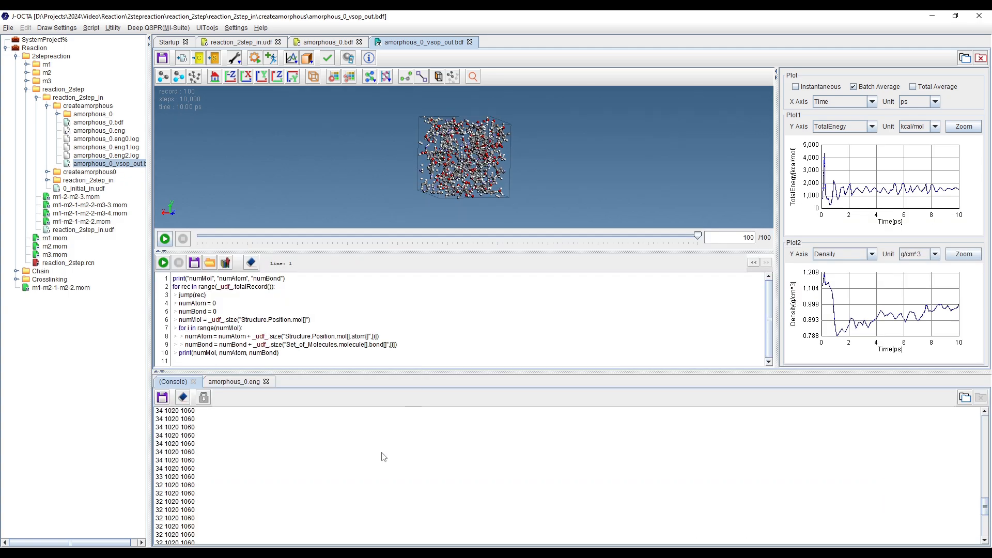
scroll(383, 455, down, 2)
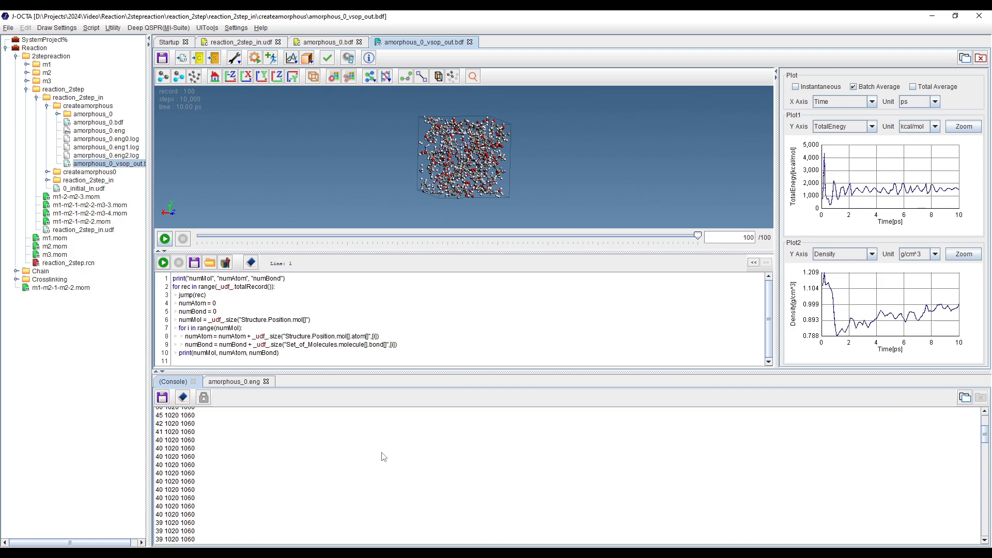
scroll(160, 465, down, 20)
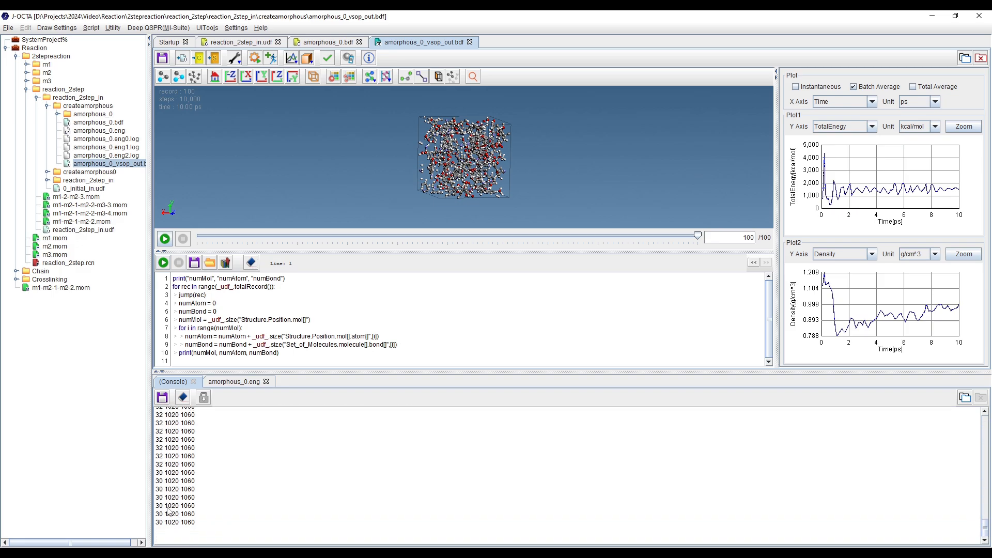
scroll(168, 524, up, 3)
scroll(217, 491, up, 20)
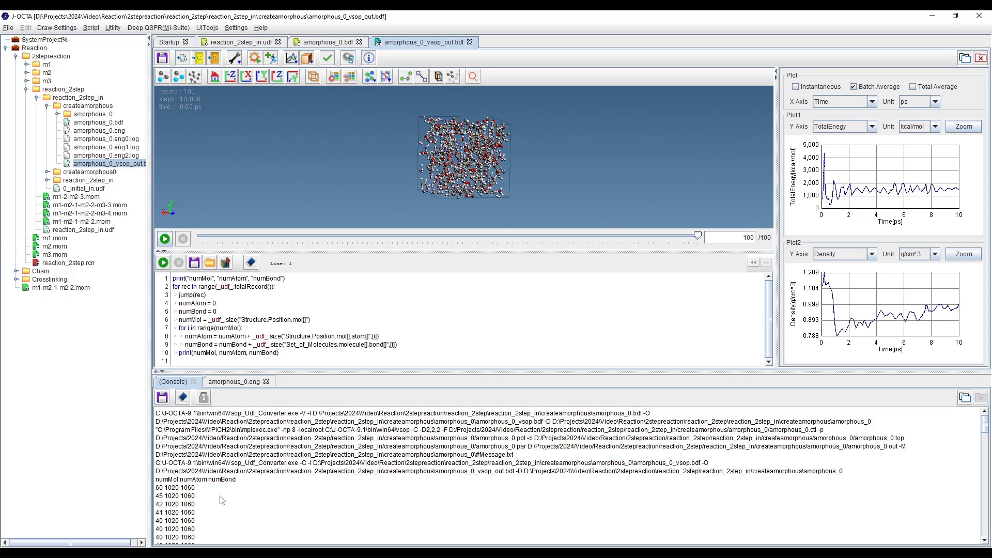
scroll(222, 500, down, 20)
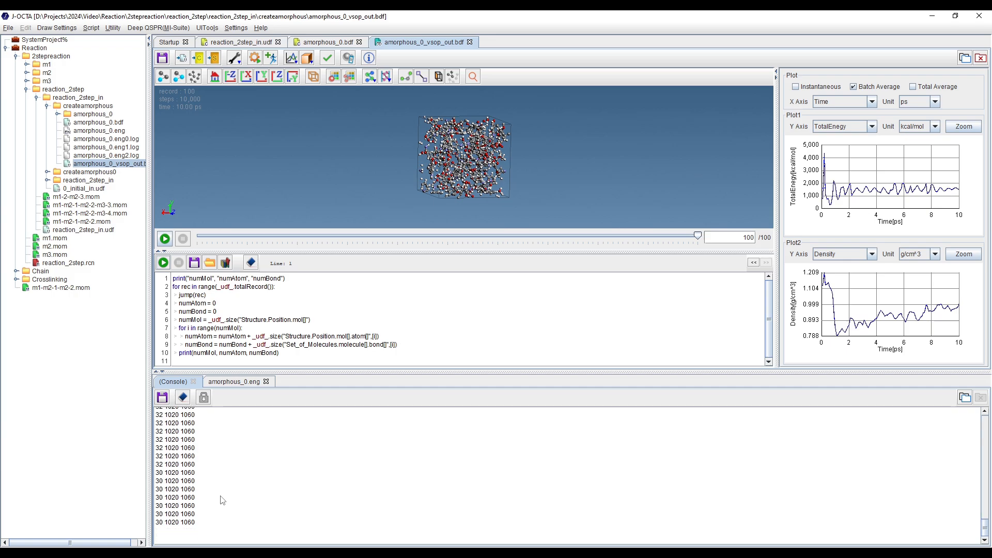
Step: Enlarge the 3D view again and switch the structure's boundary condition display to BC(OFF)
drag(492, 373, 495, 436)
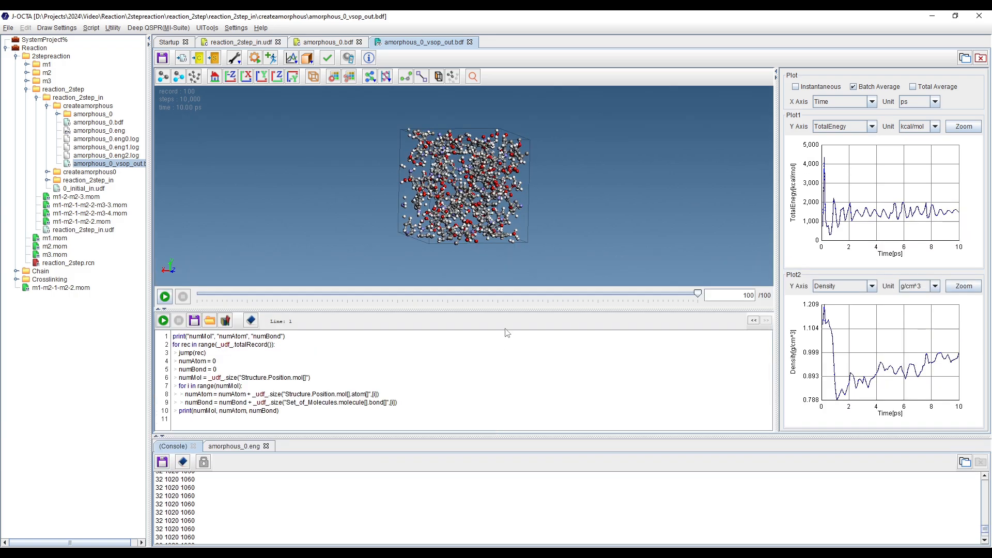
drag(507, 311, 506, 400)
scroll(521, 310, up, 5)
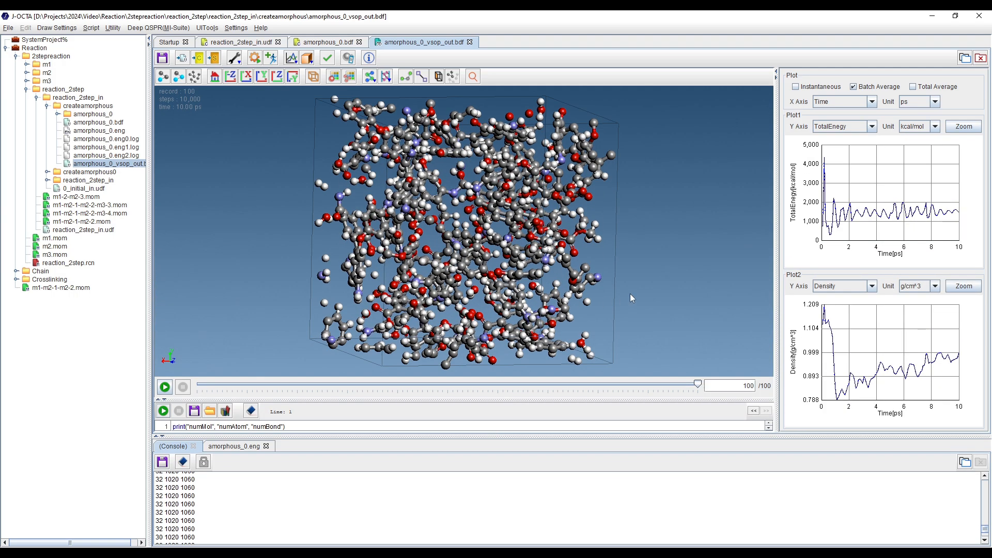
click(386, 77)
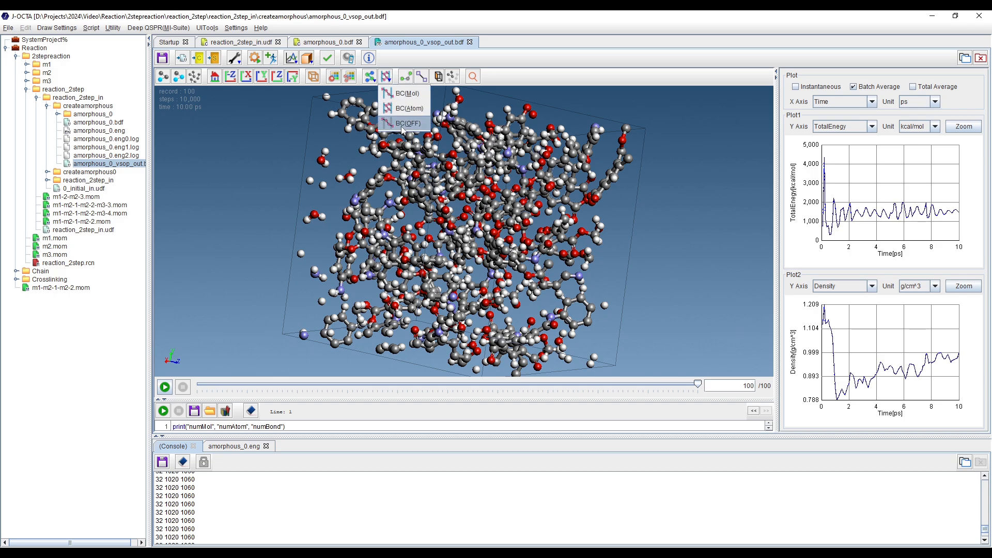
click(405, 125)
Step: Inspect the reacted molecules of the final record close up from several angles in 3D
drag(423, 129, 373, 163)
scroll(361, 157, up, 5)
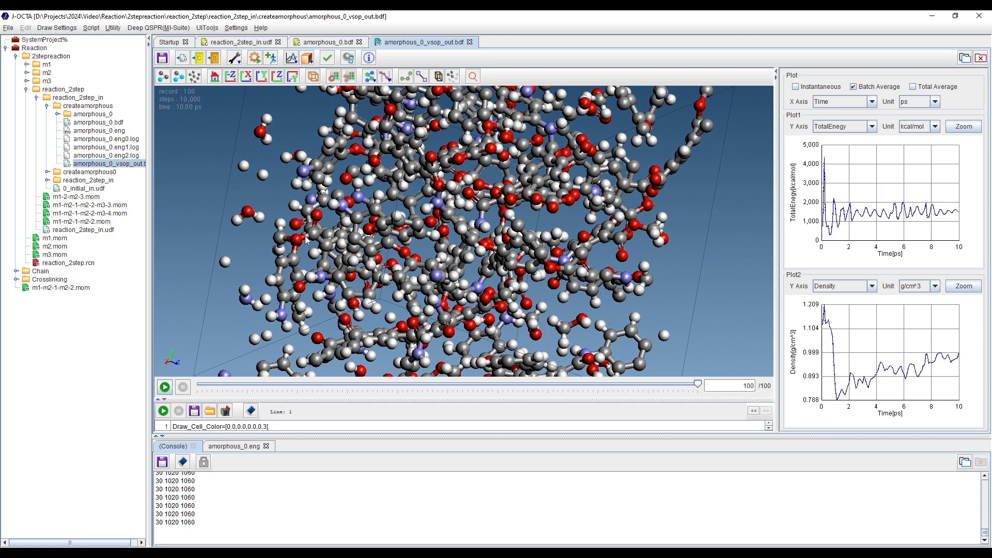
scroll(363, 308, down, 3)
drag(362, 305, 393, 313)
drag(398, 347, 395, 344)
drag(610, 302, 445, 308)
drag(616, 186, 611, 154)
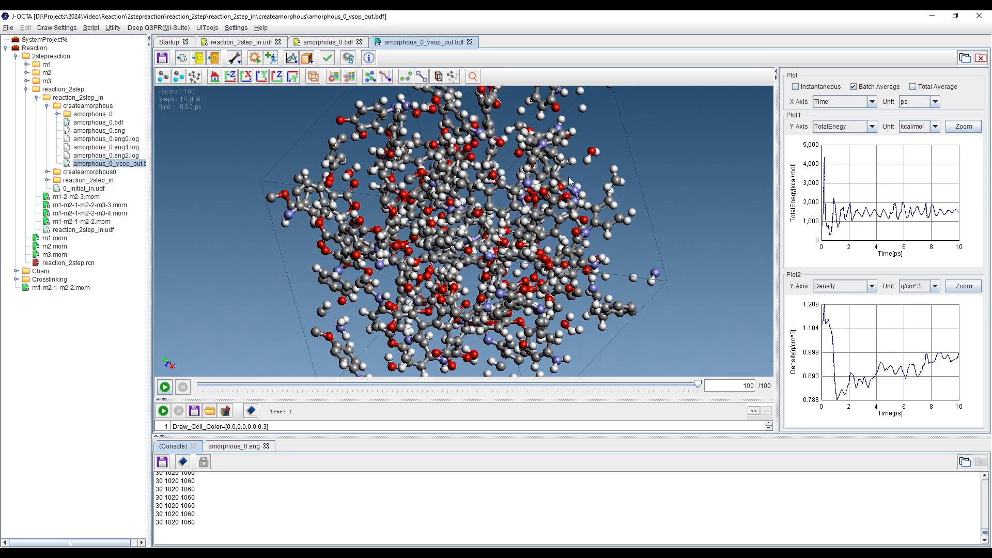